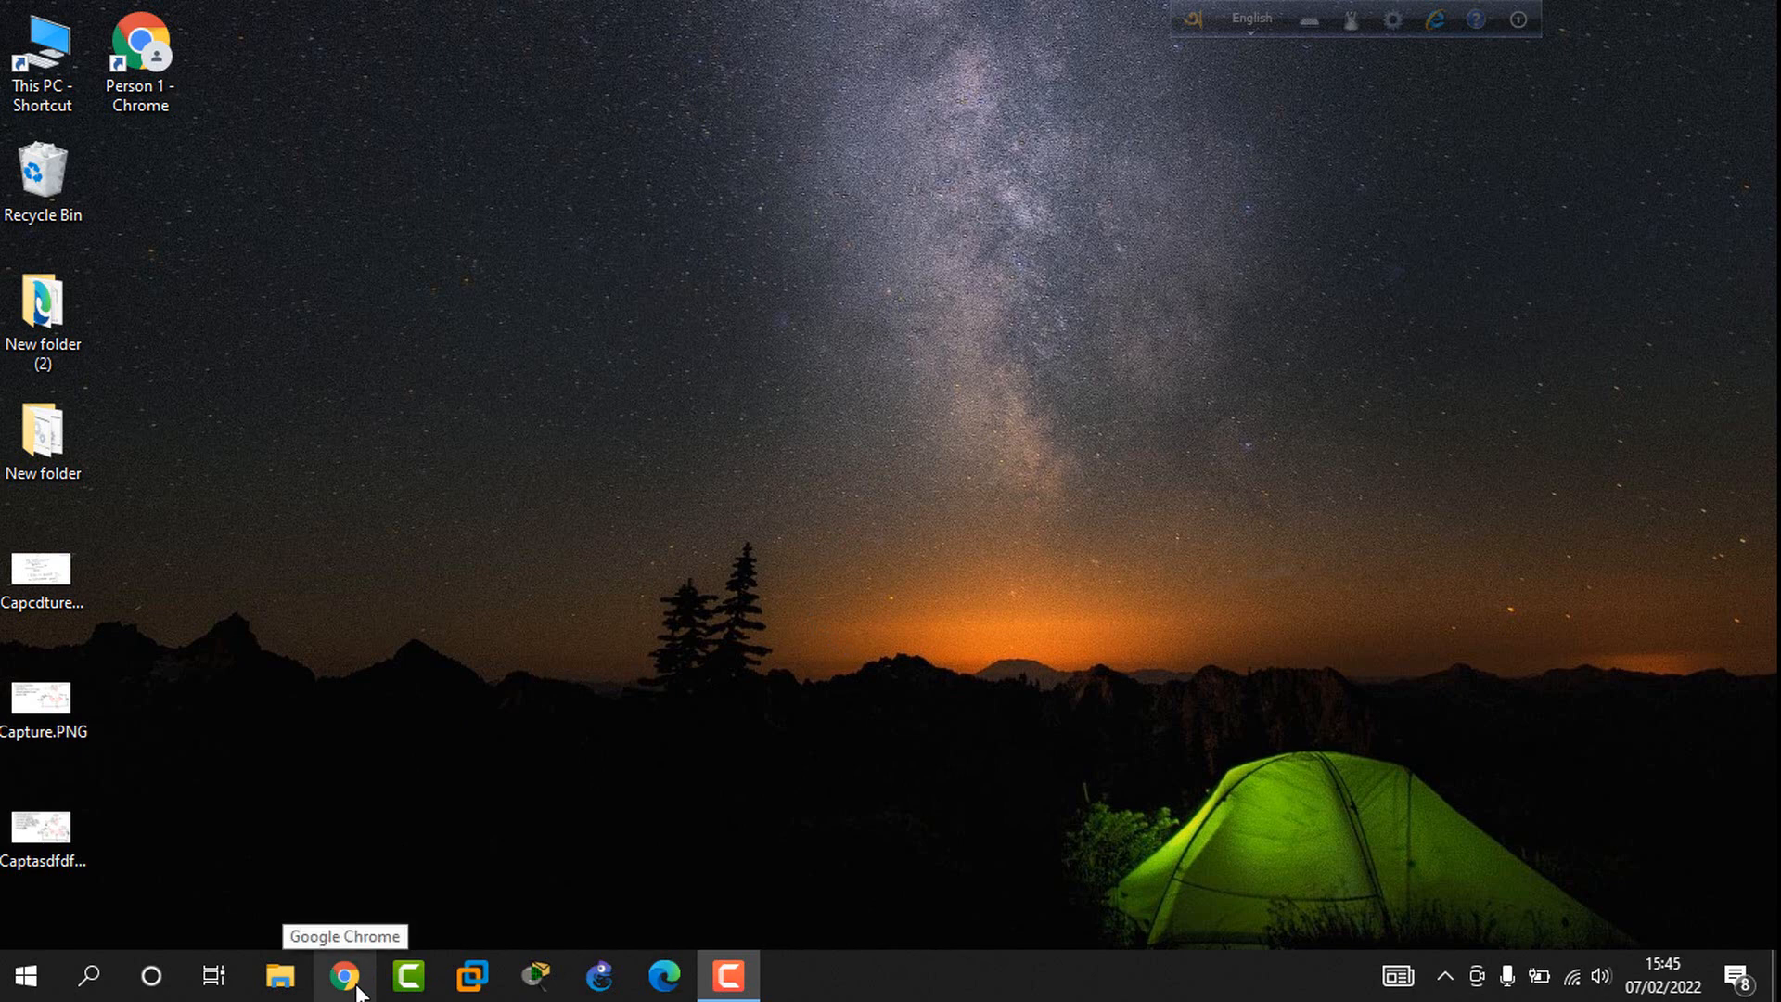
Step: Open Chrome and go to facebook.com to check access to the site
click(344, 975)
click(652, 572)
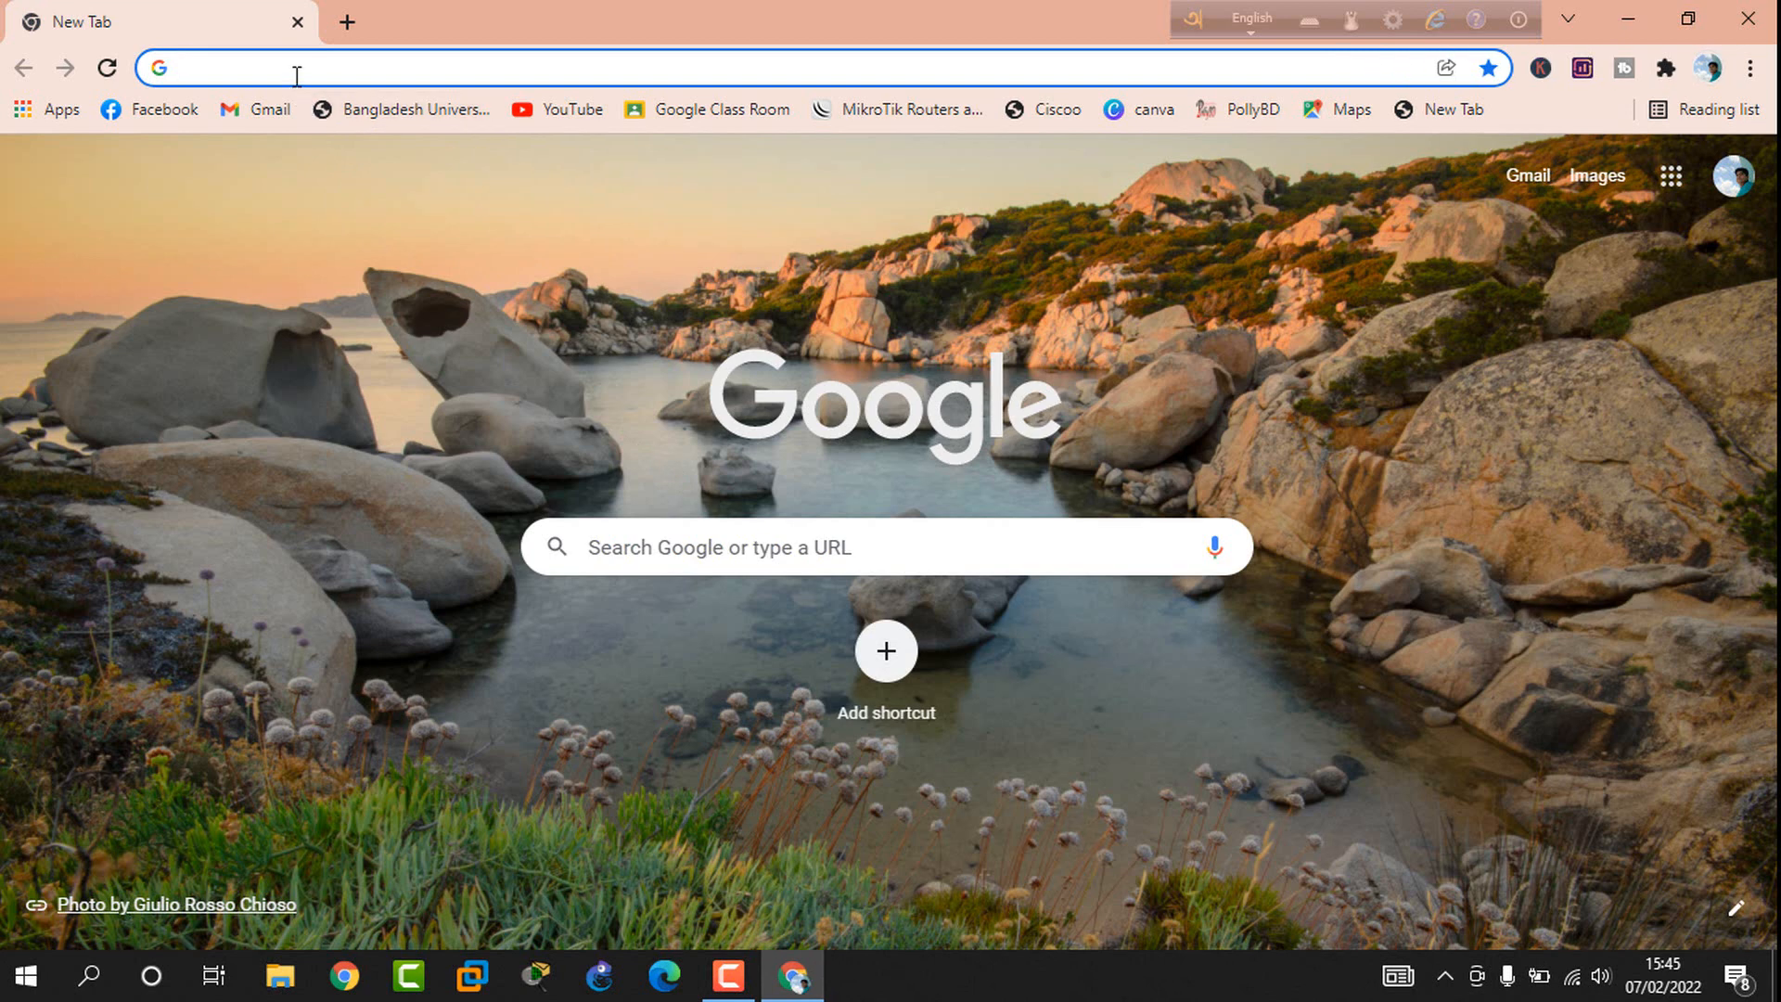
text(fa)
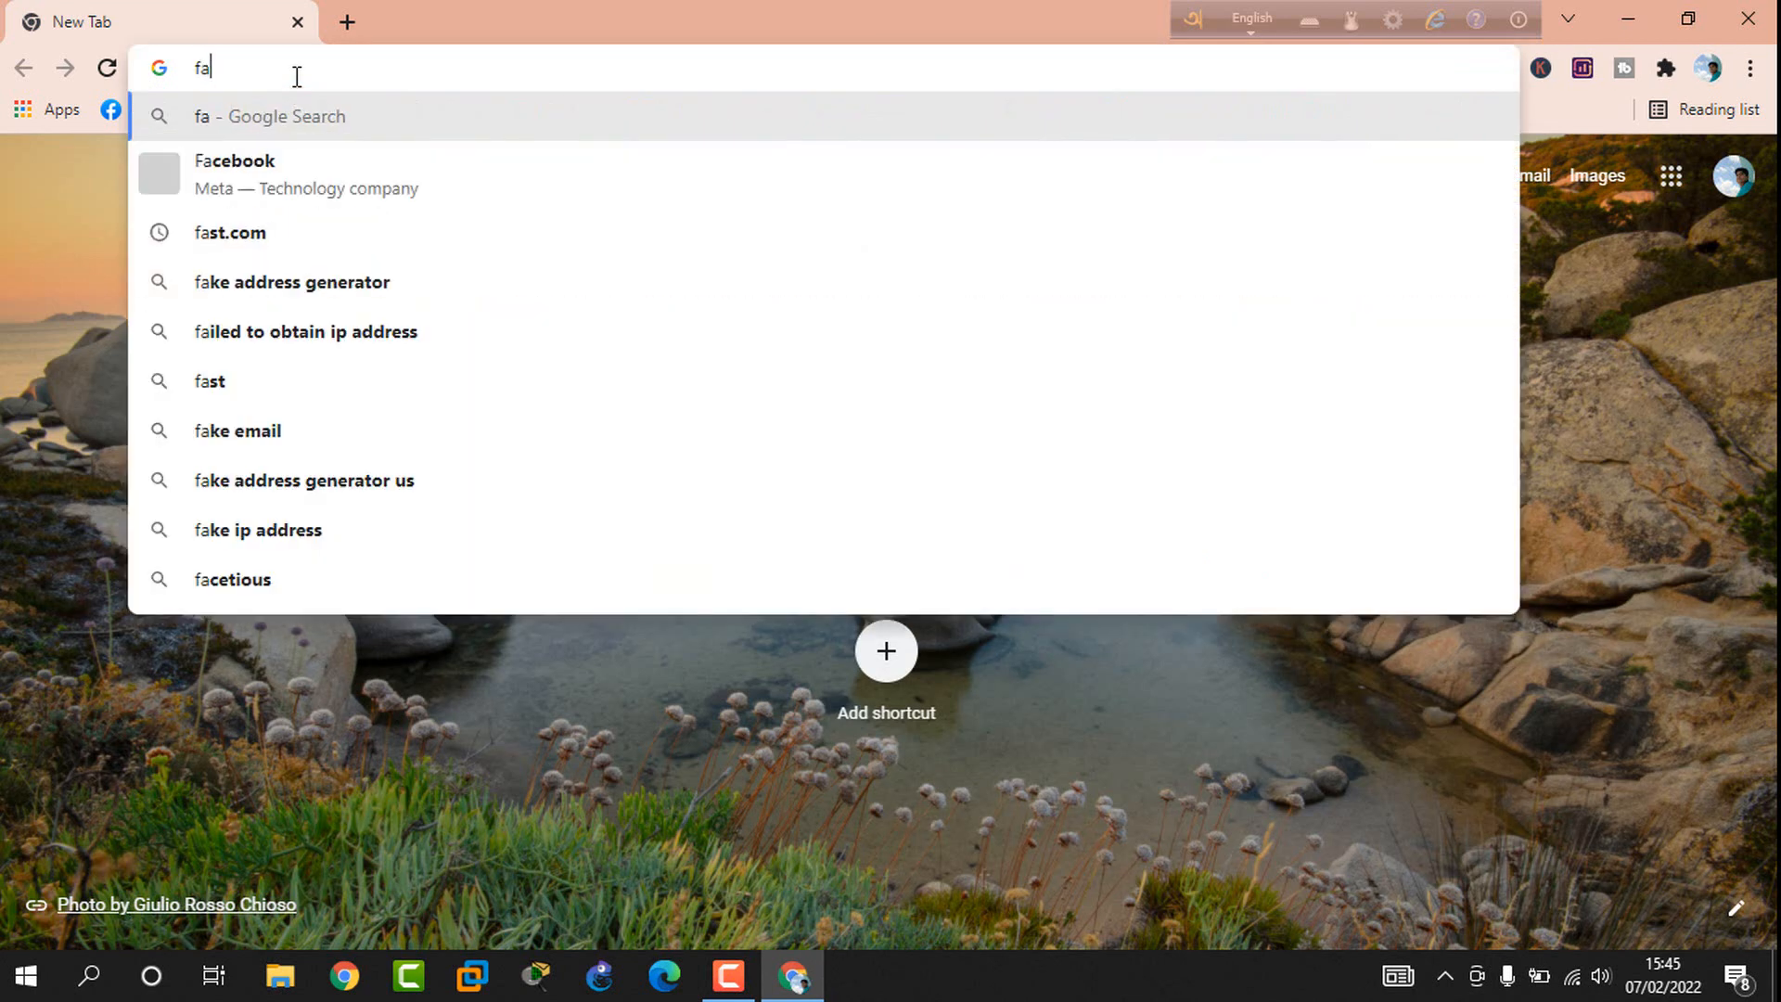
text(ce)
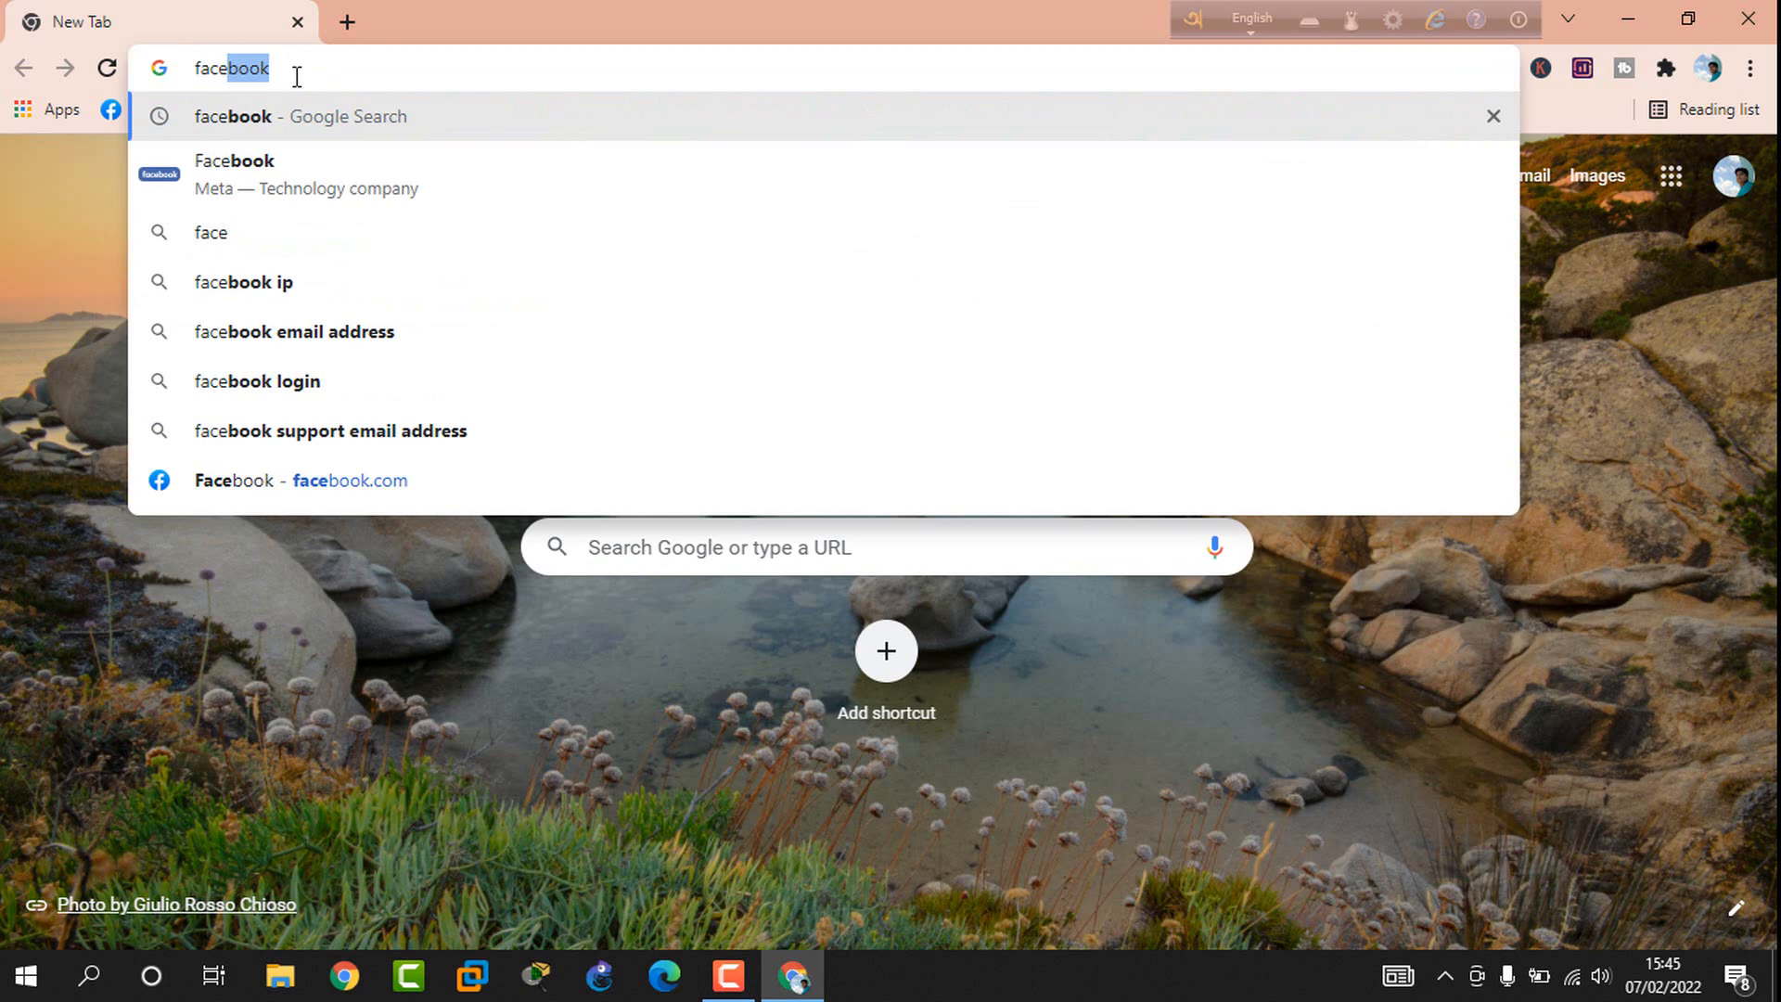
text(boo)
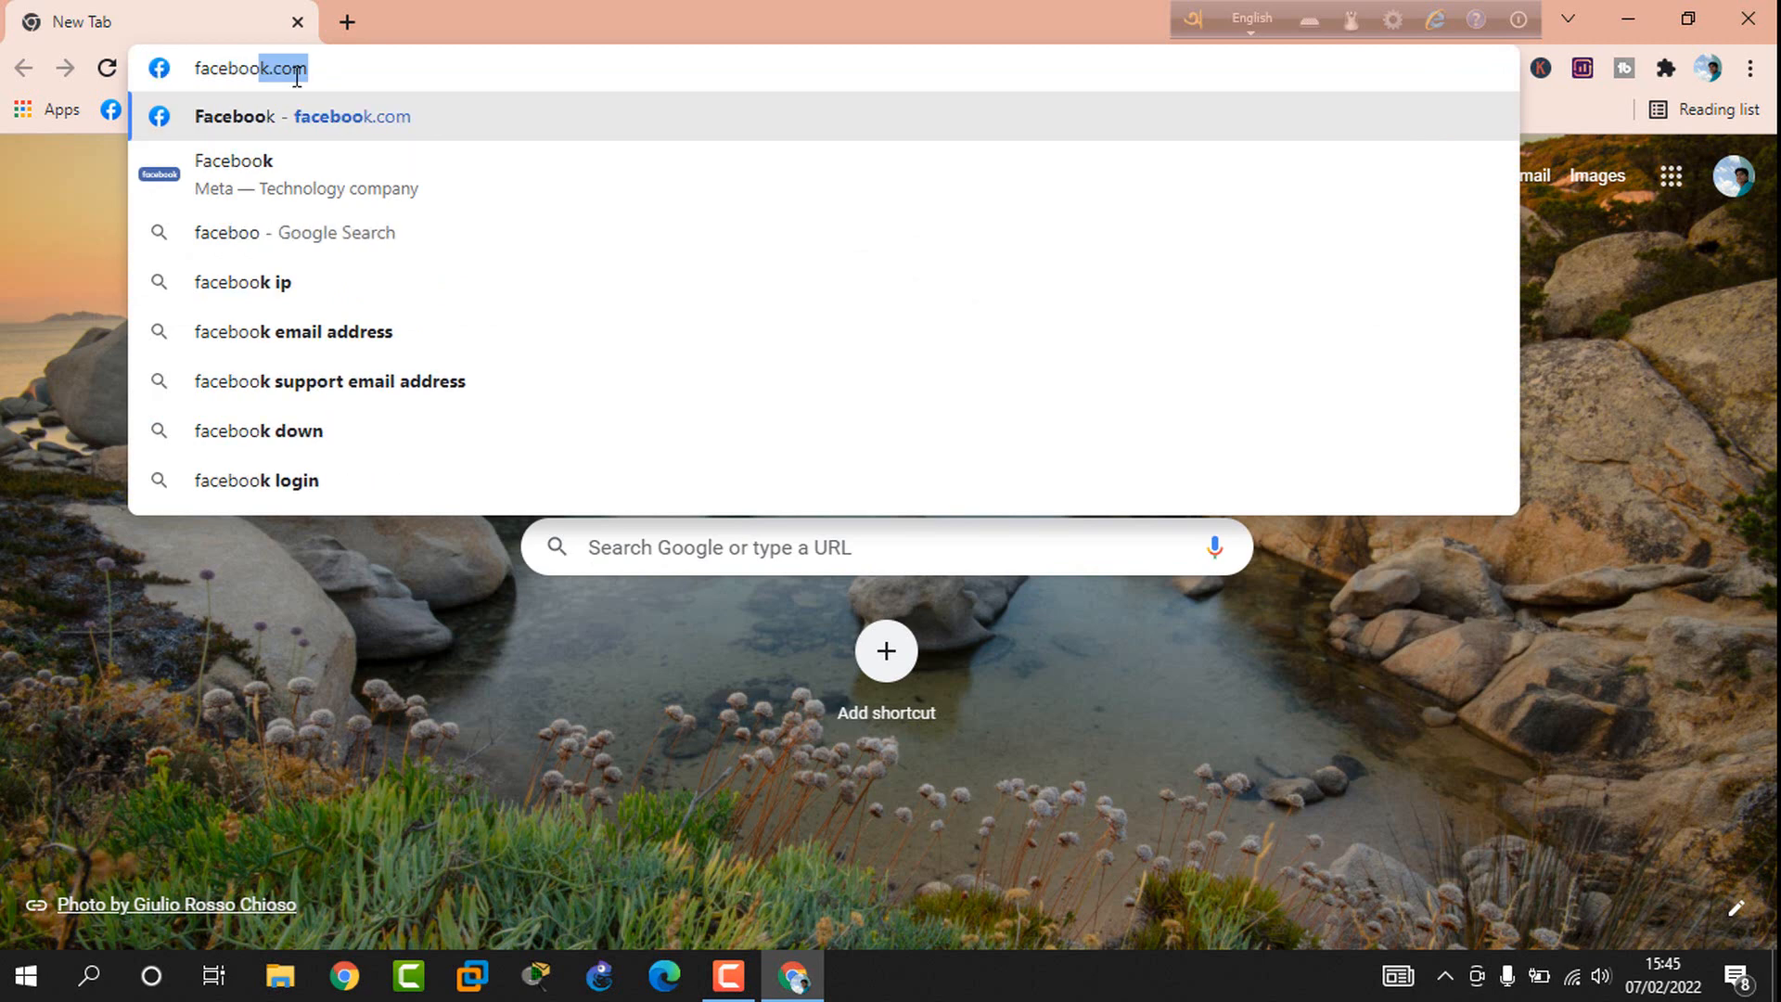
key(Return)
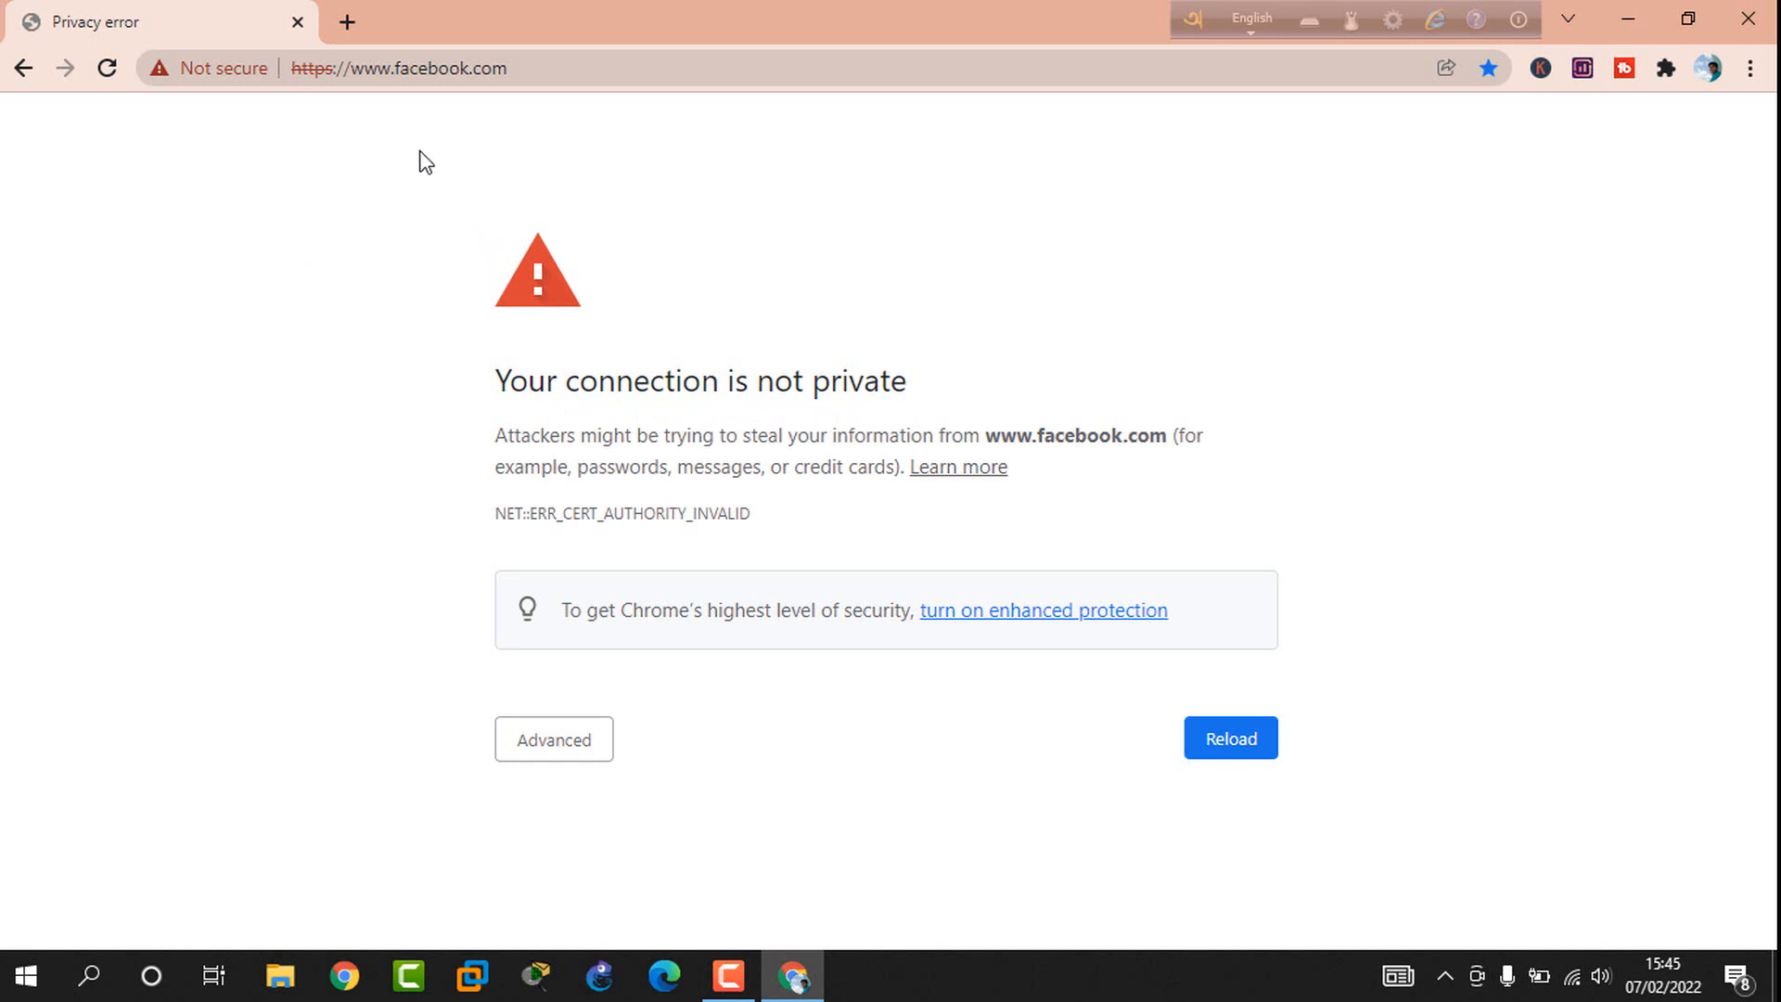
Step: Search for youtube in a new browser tab, open the YouTube result to check access, and minimize the browser
click(353, 24)
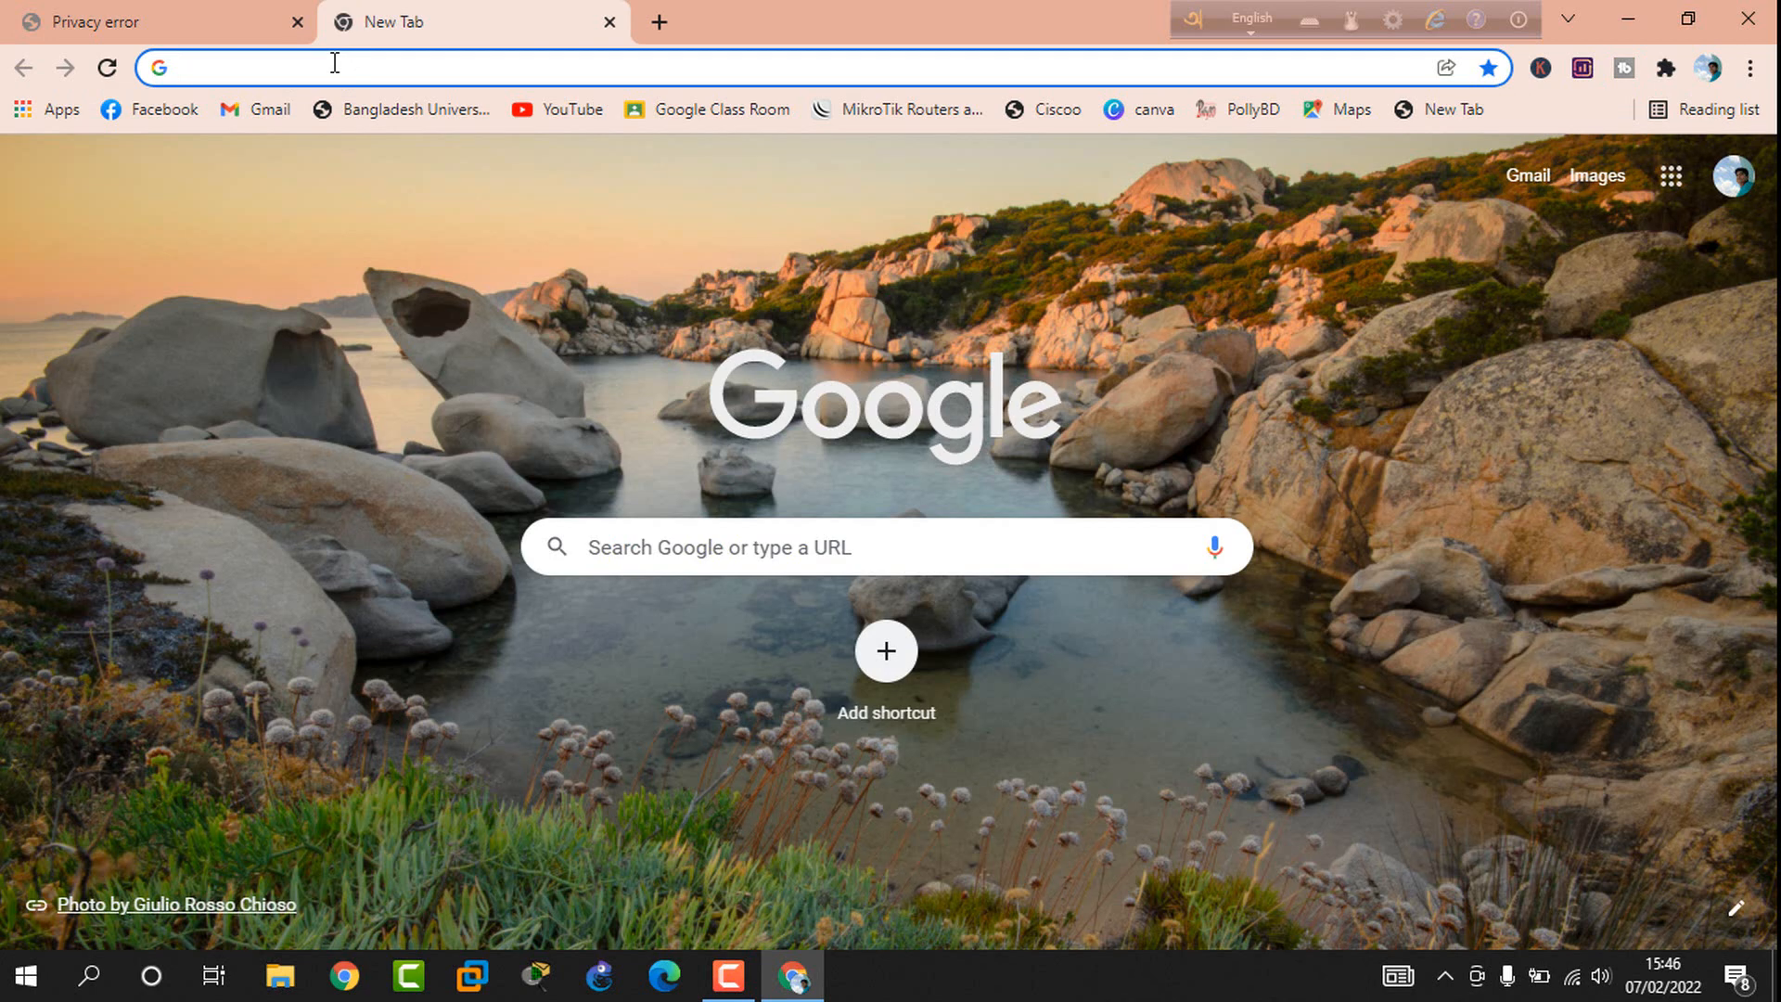
text(you)
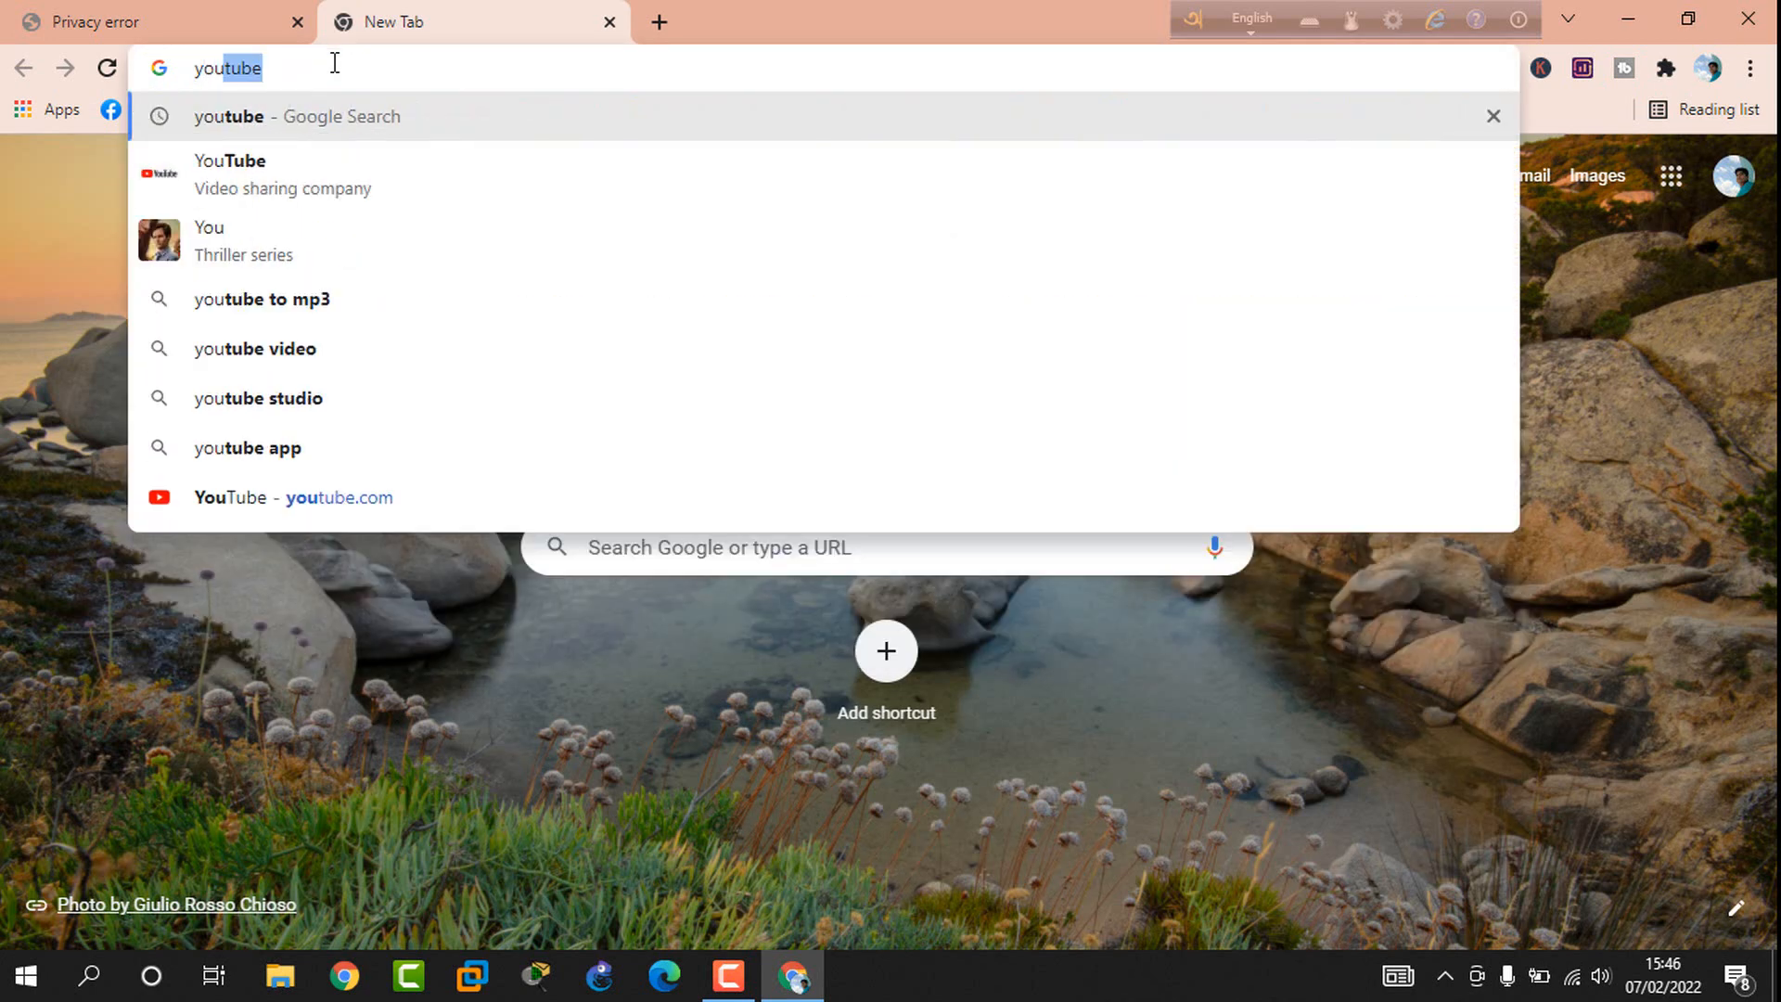
key(Return)
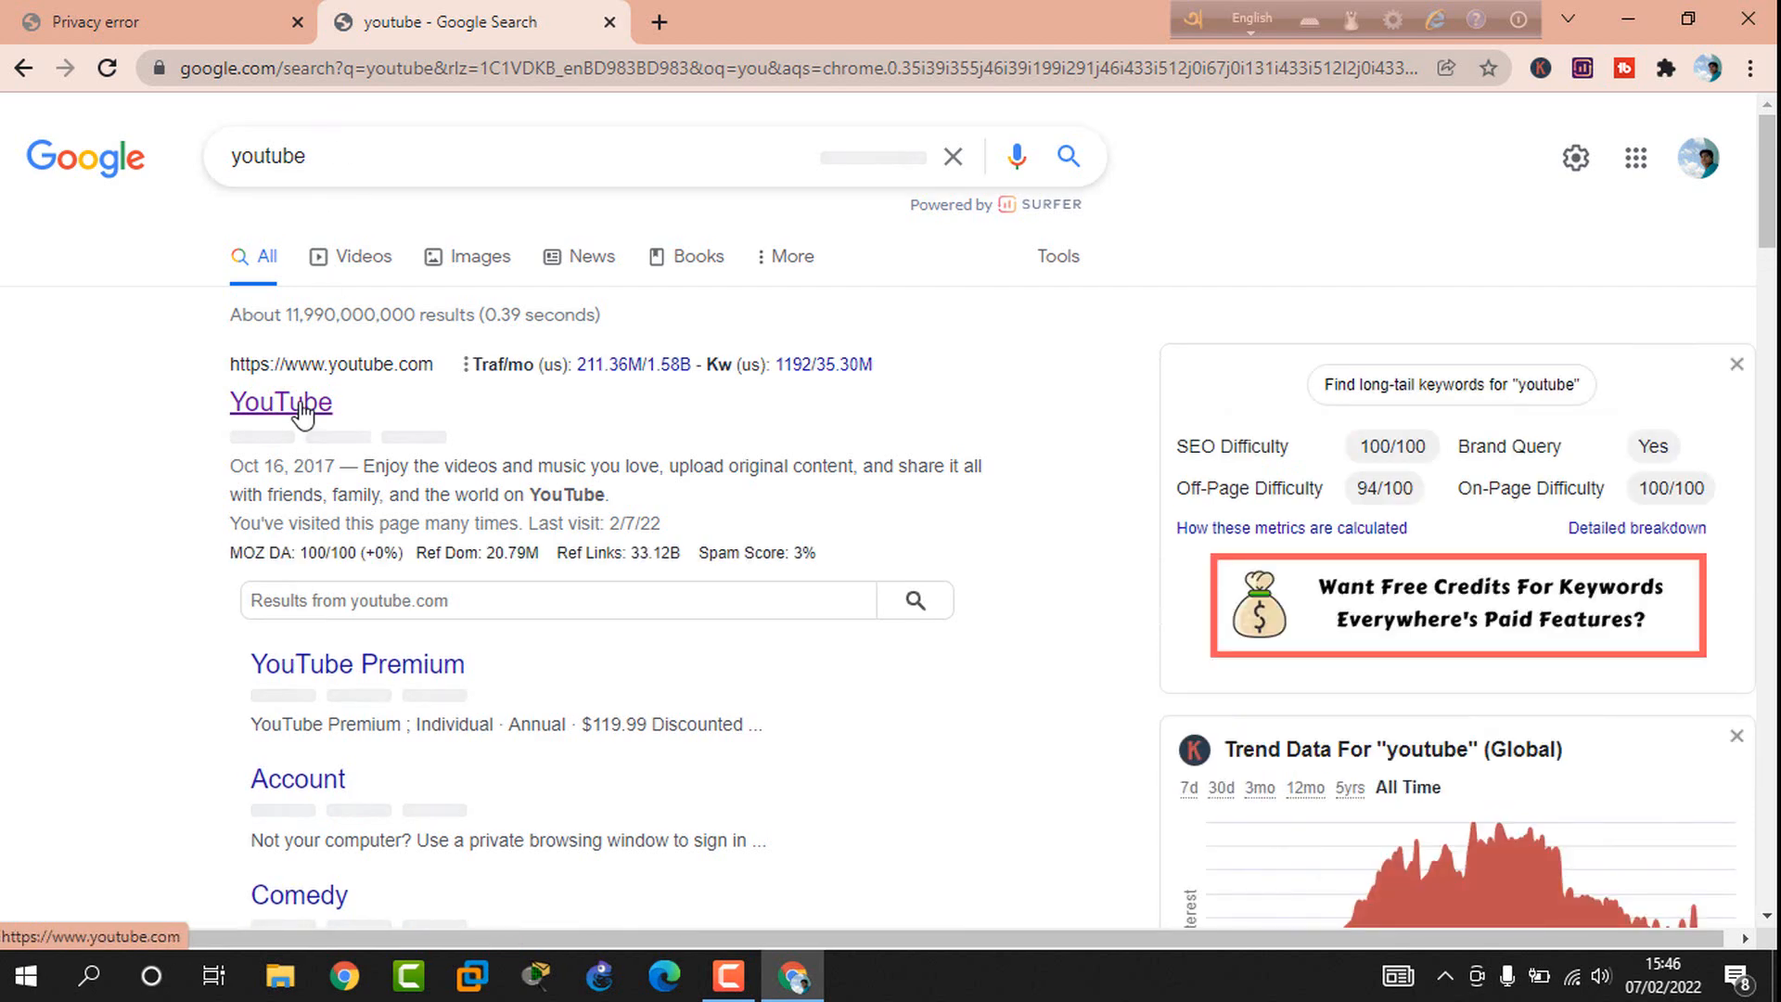
click(300, 408)
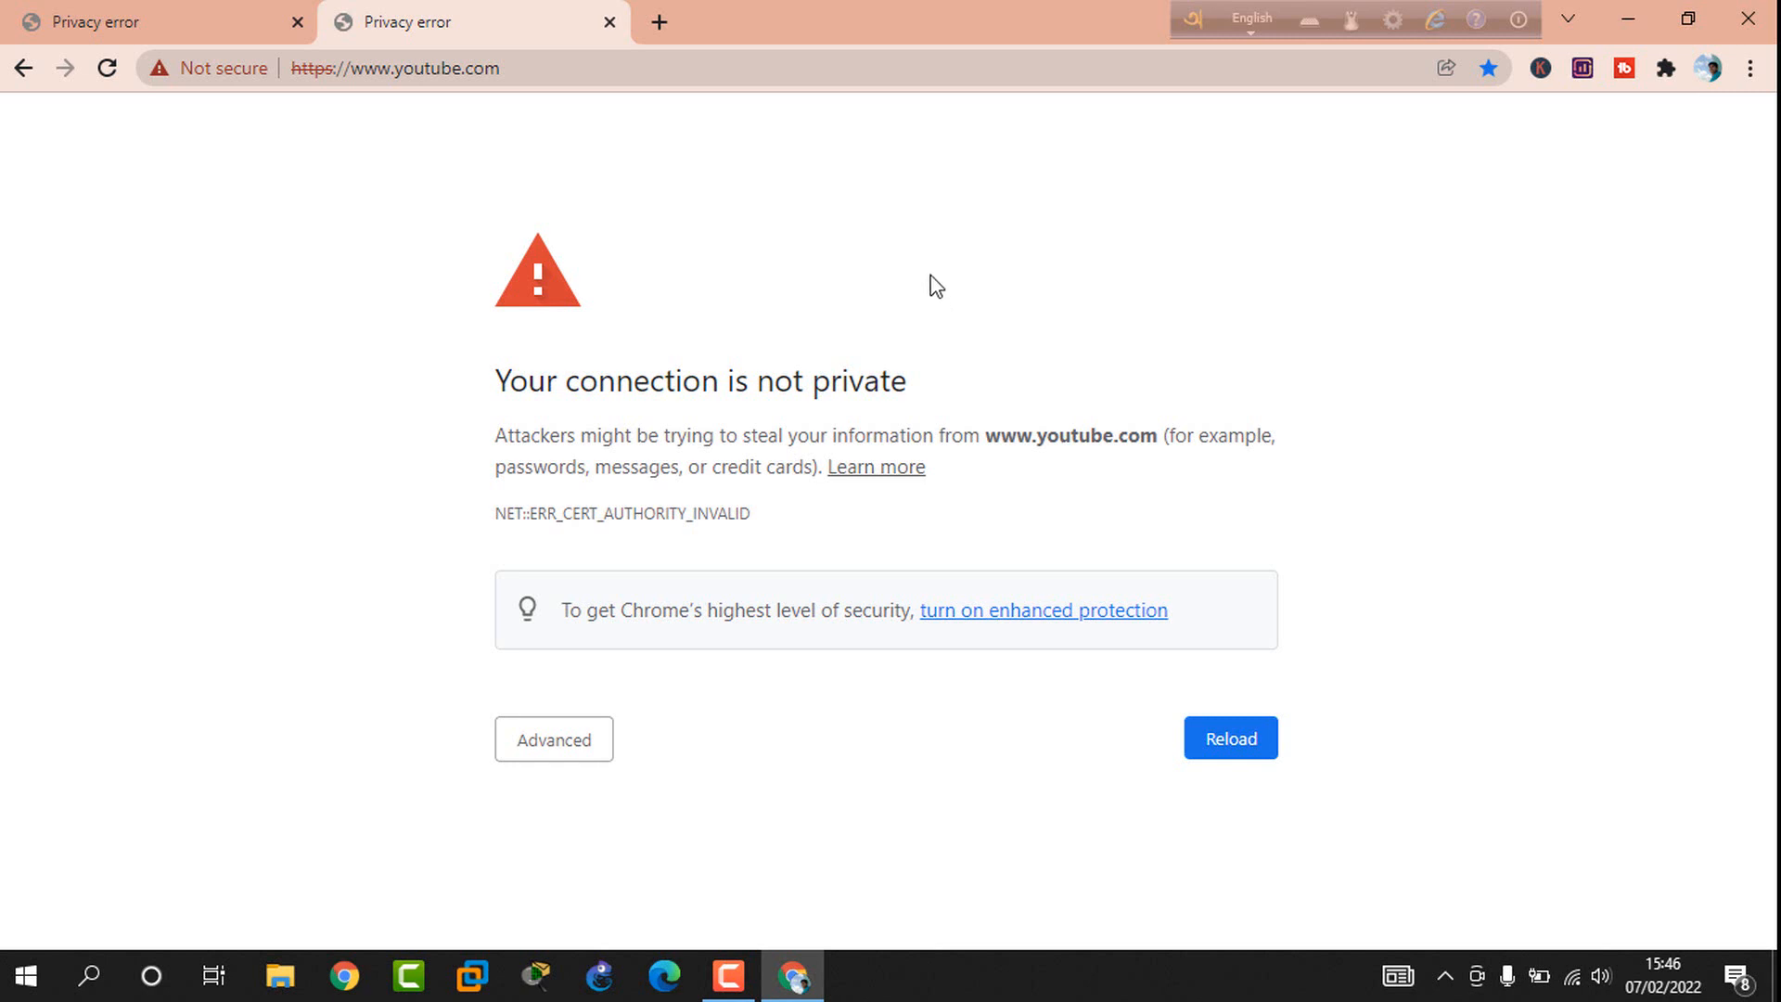
click(1629, 18)
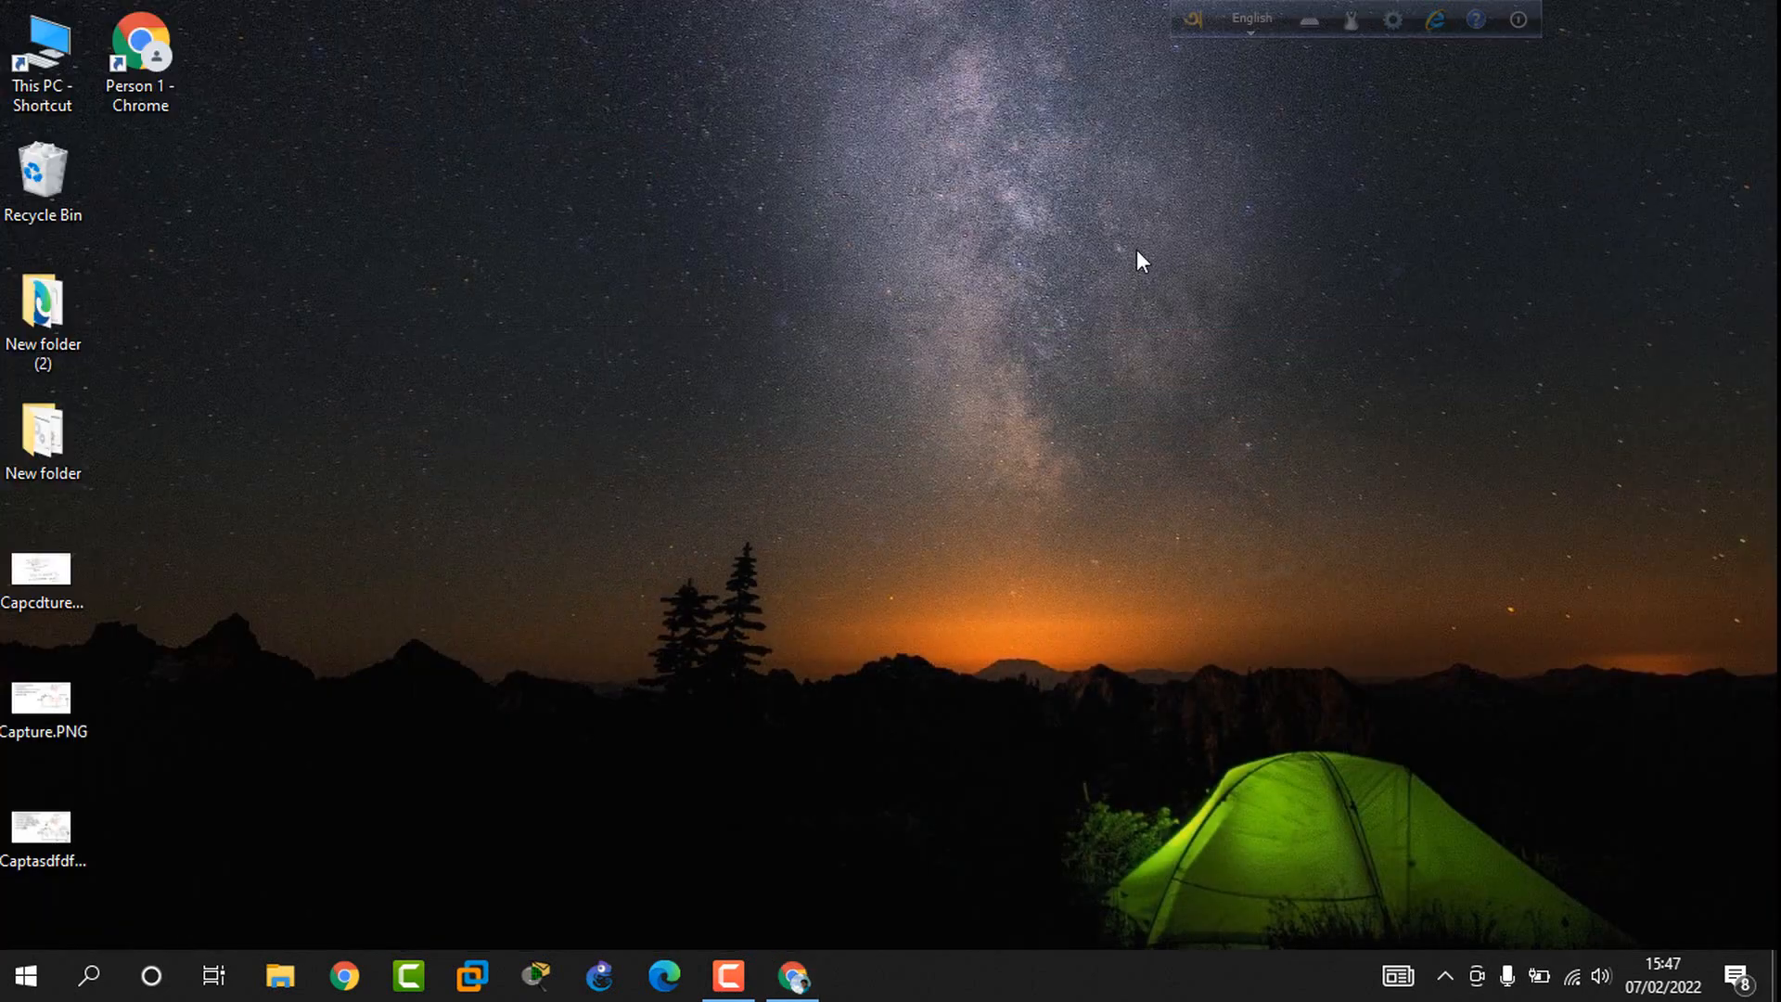
Step: Browse in File Explorer to C:\Windows\System32\drivers\etc to locate the hosts file, and close the window
double_click(60, 74)
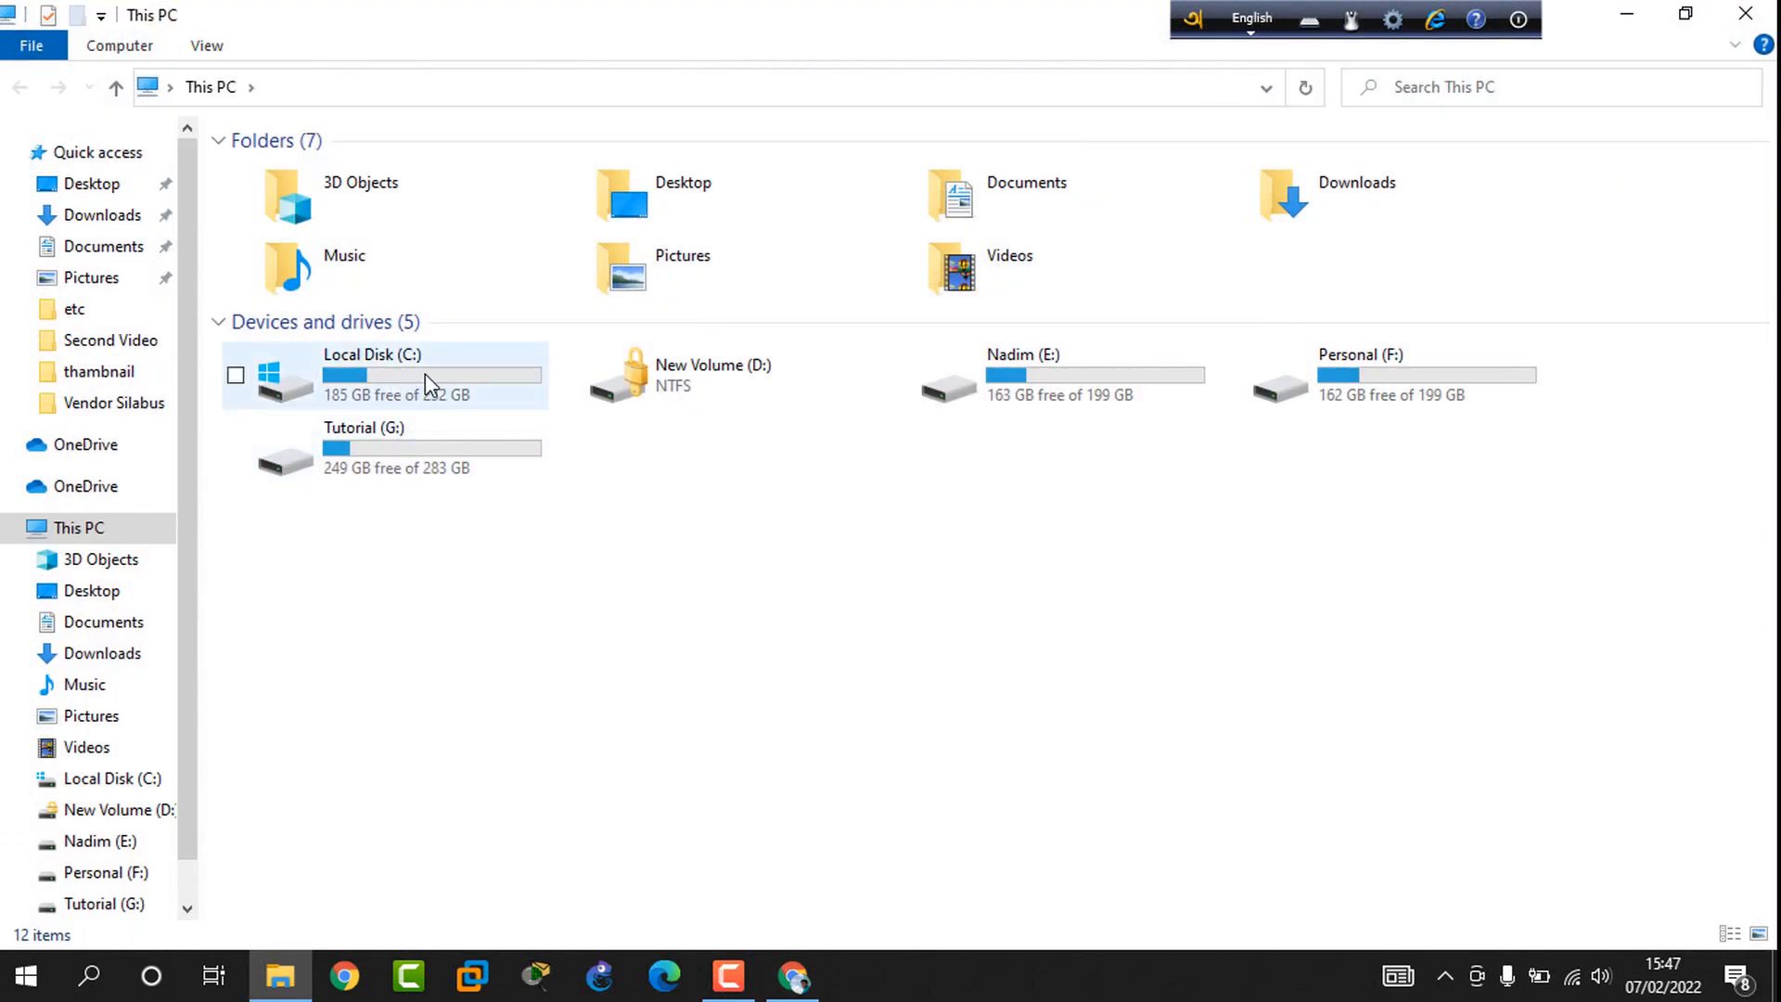
double_click(425, 373)
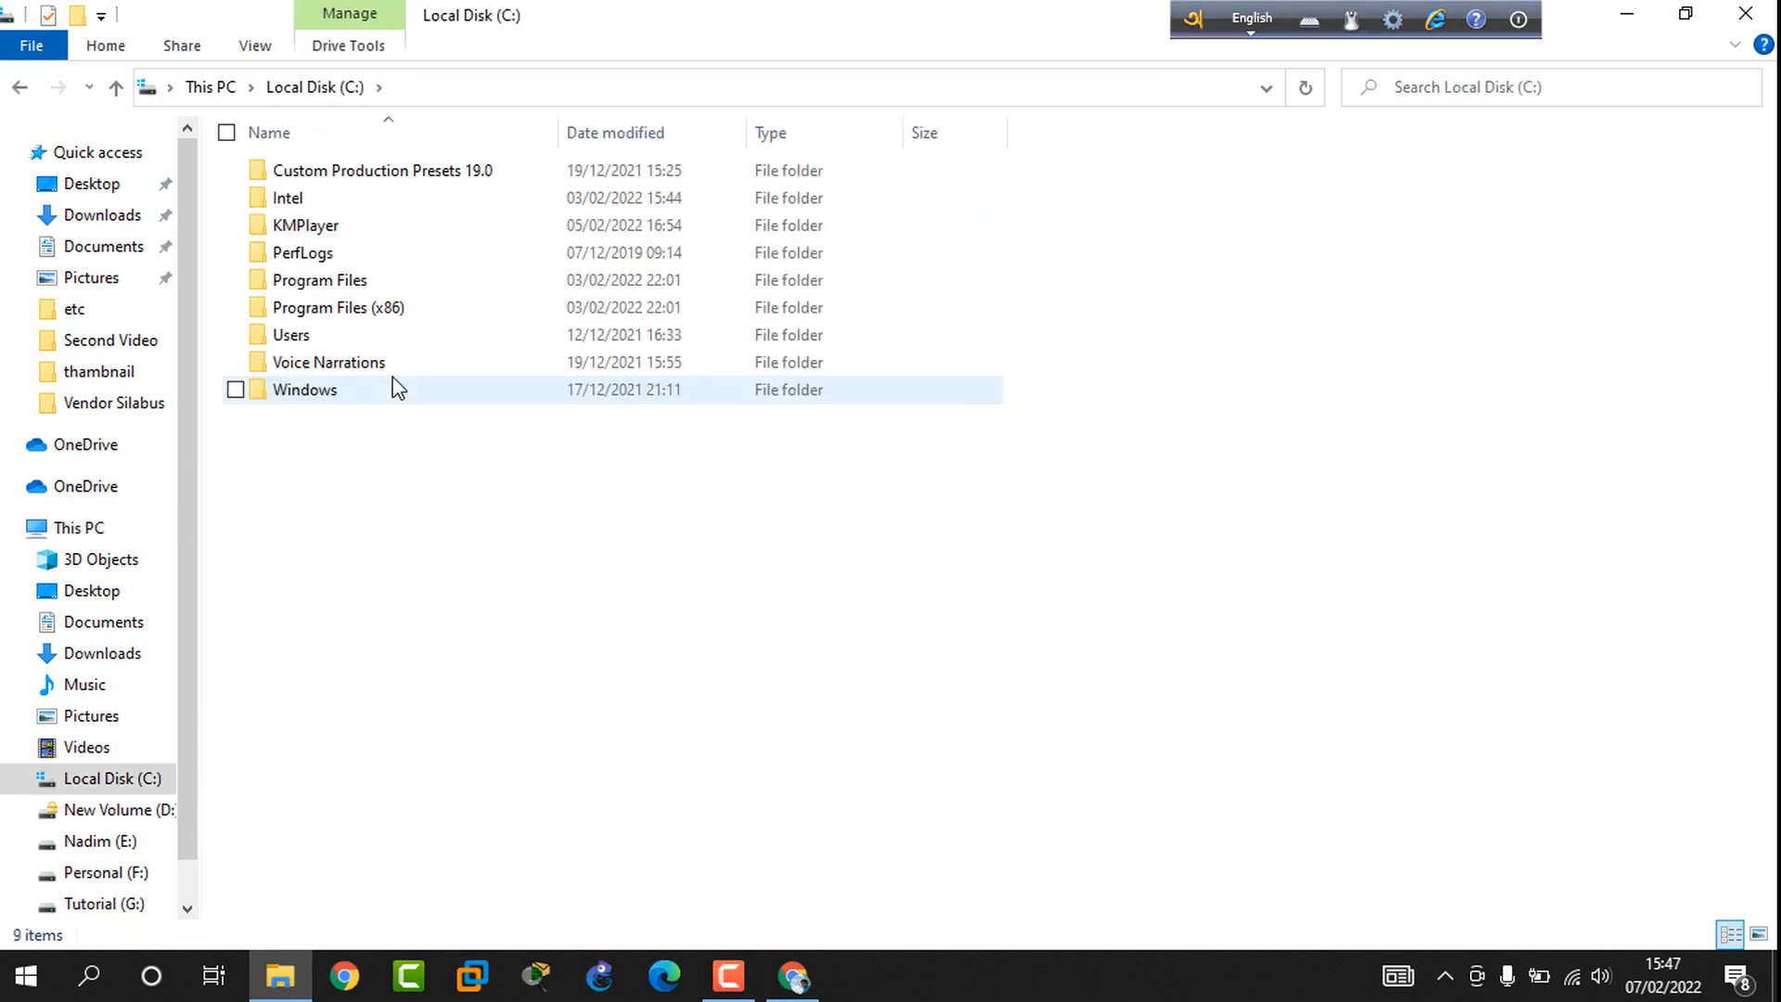
double_click(315, 390)
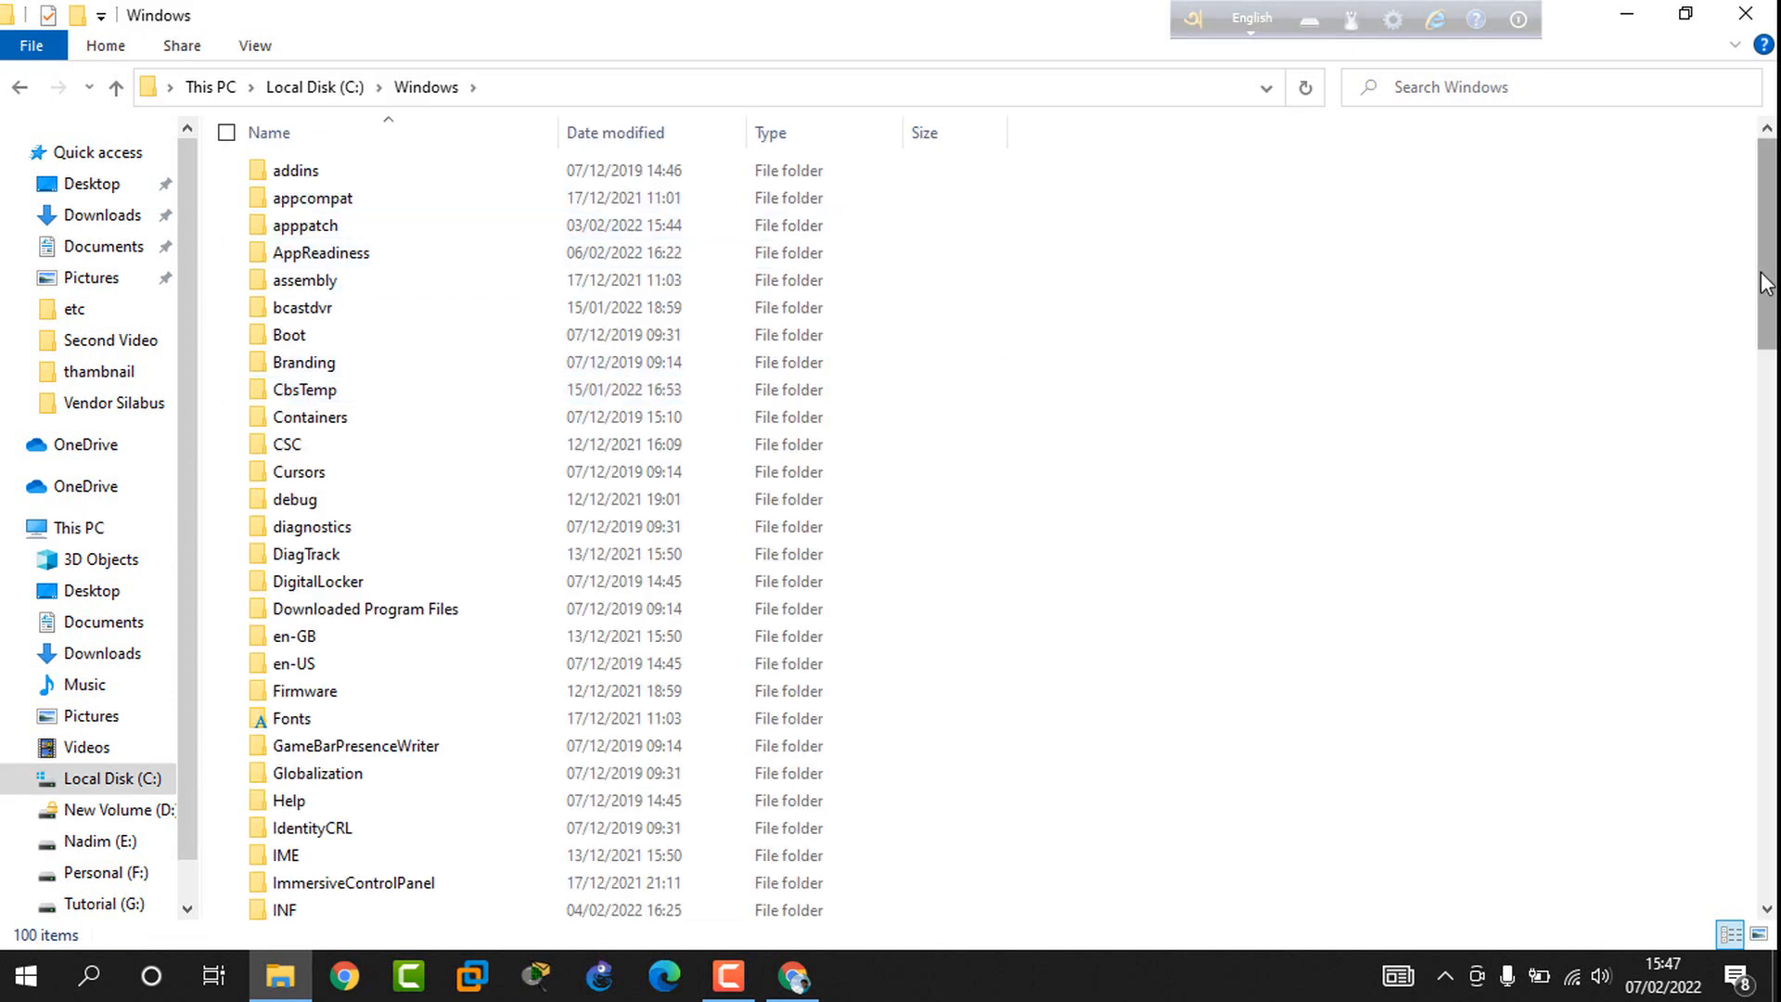
drag(1765, 282, 1771, 586)
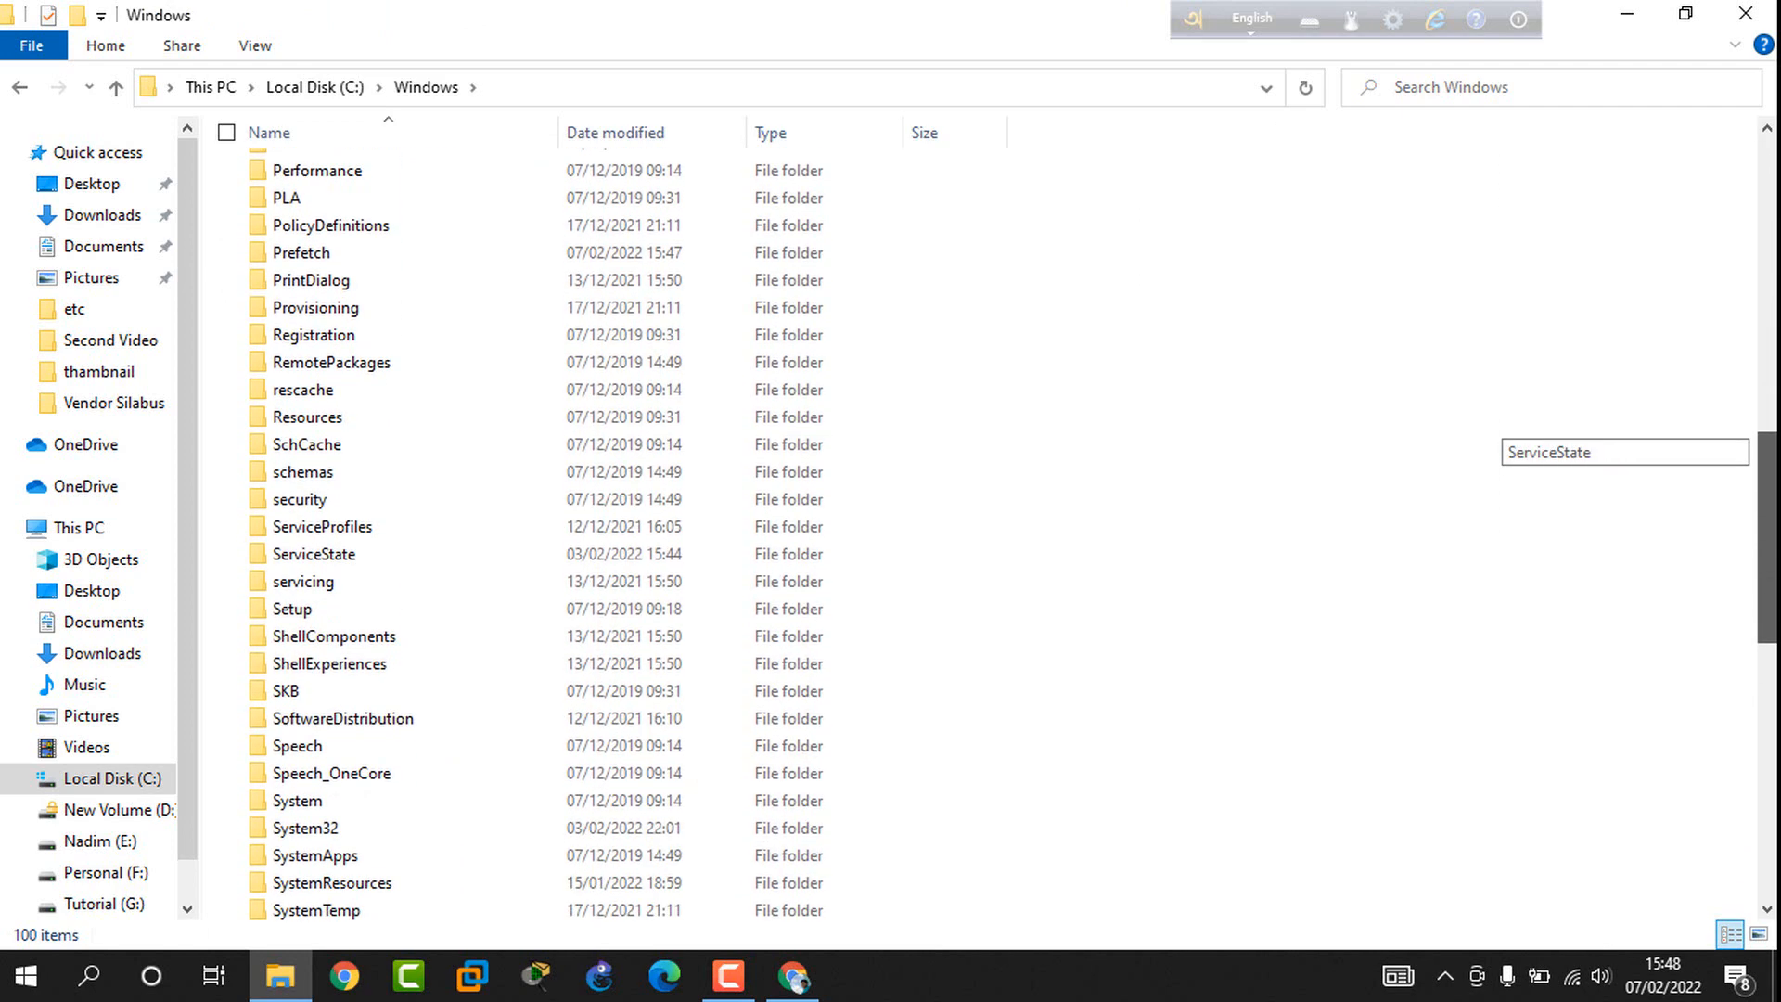
double_click(362, 839)
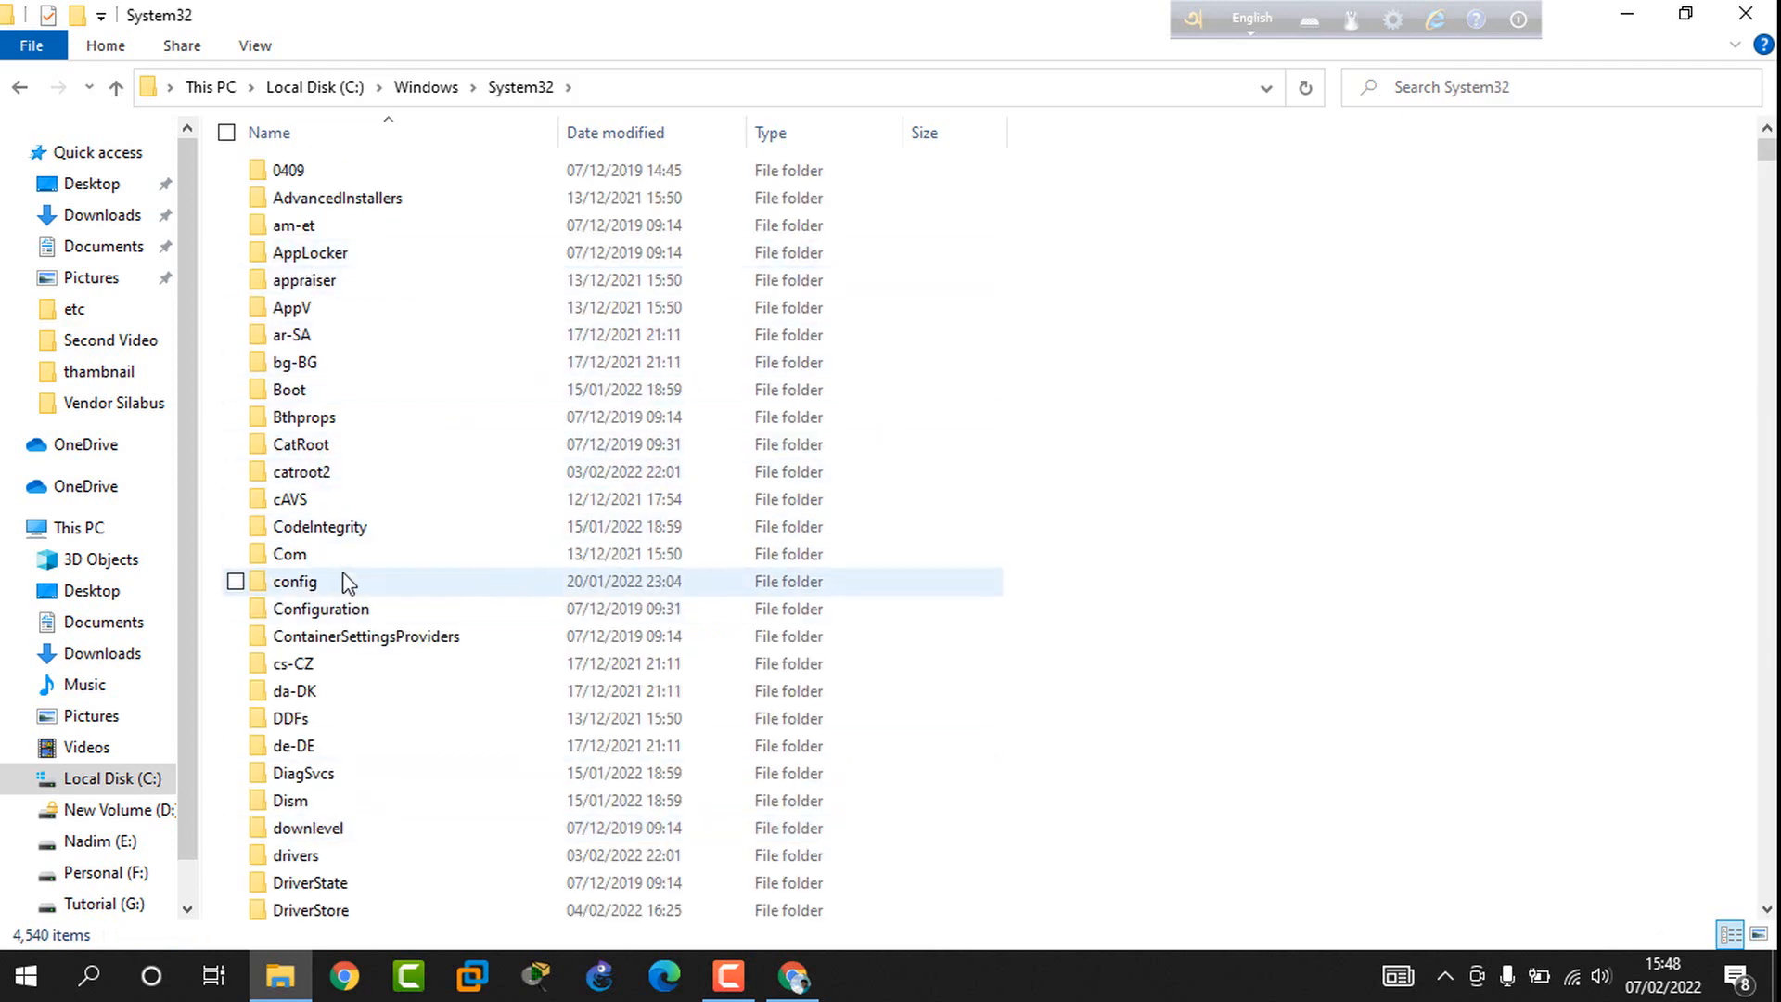
double_click(295, 855)
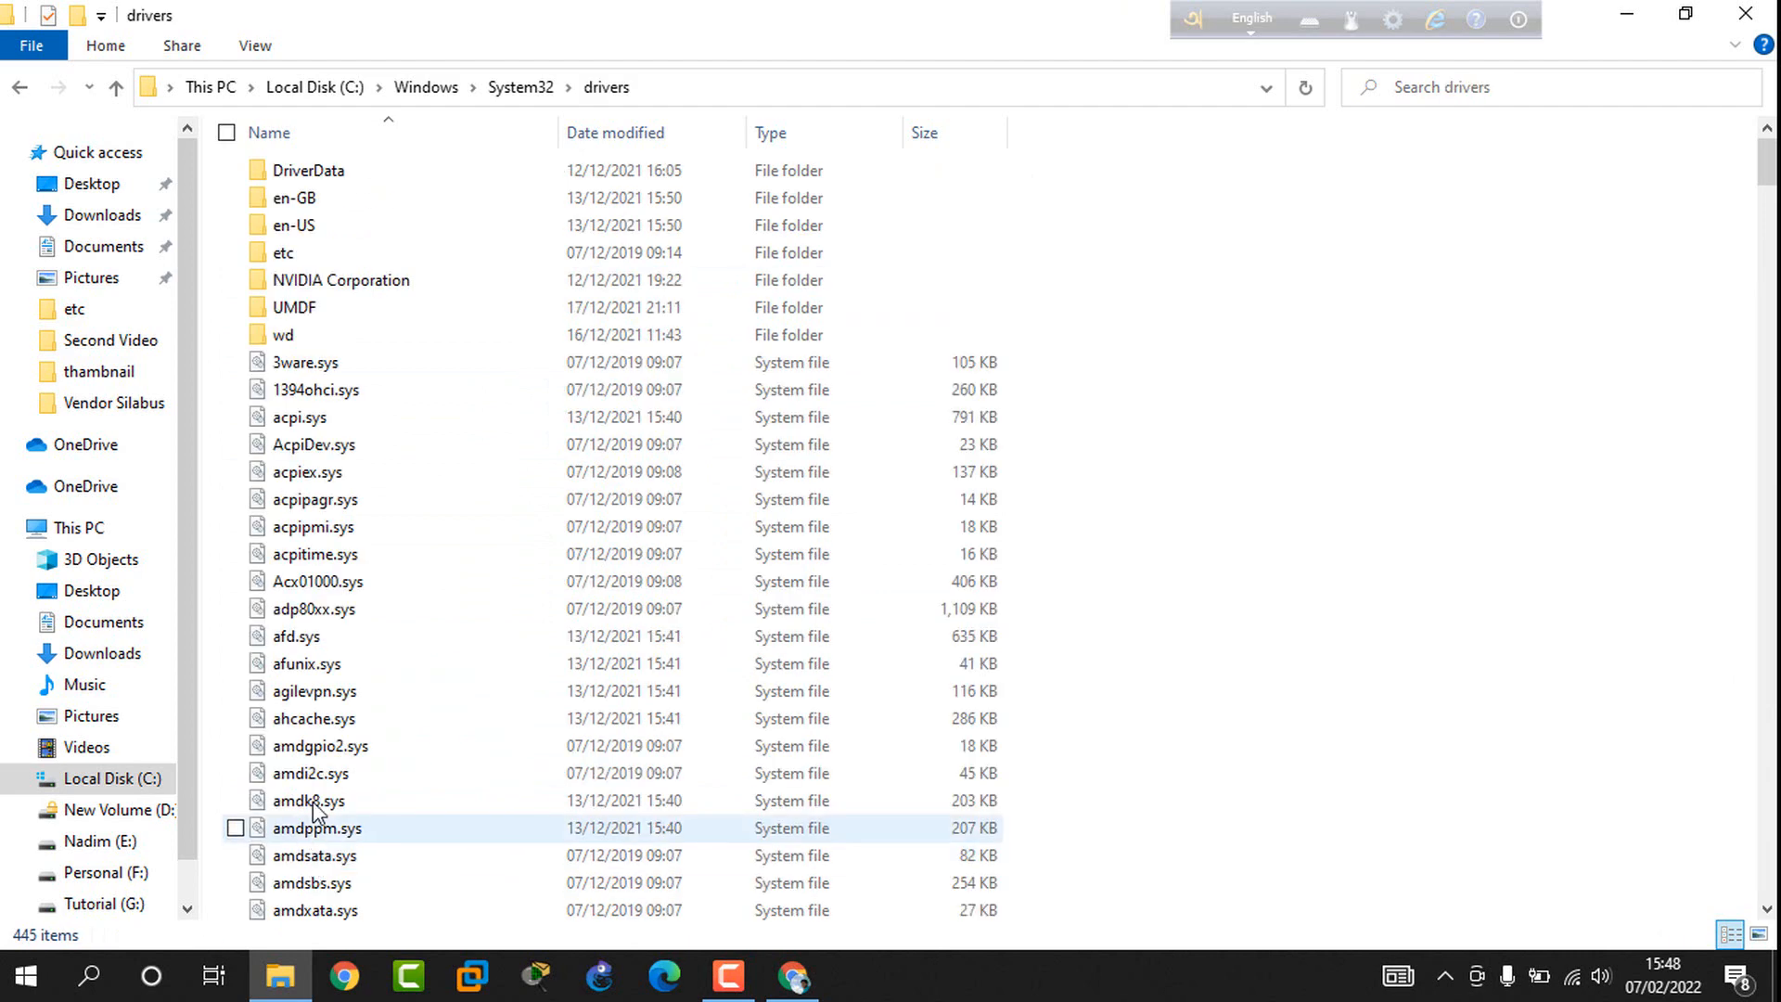
double_click(353, 265)
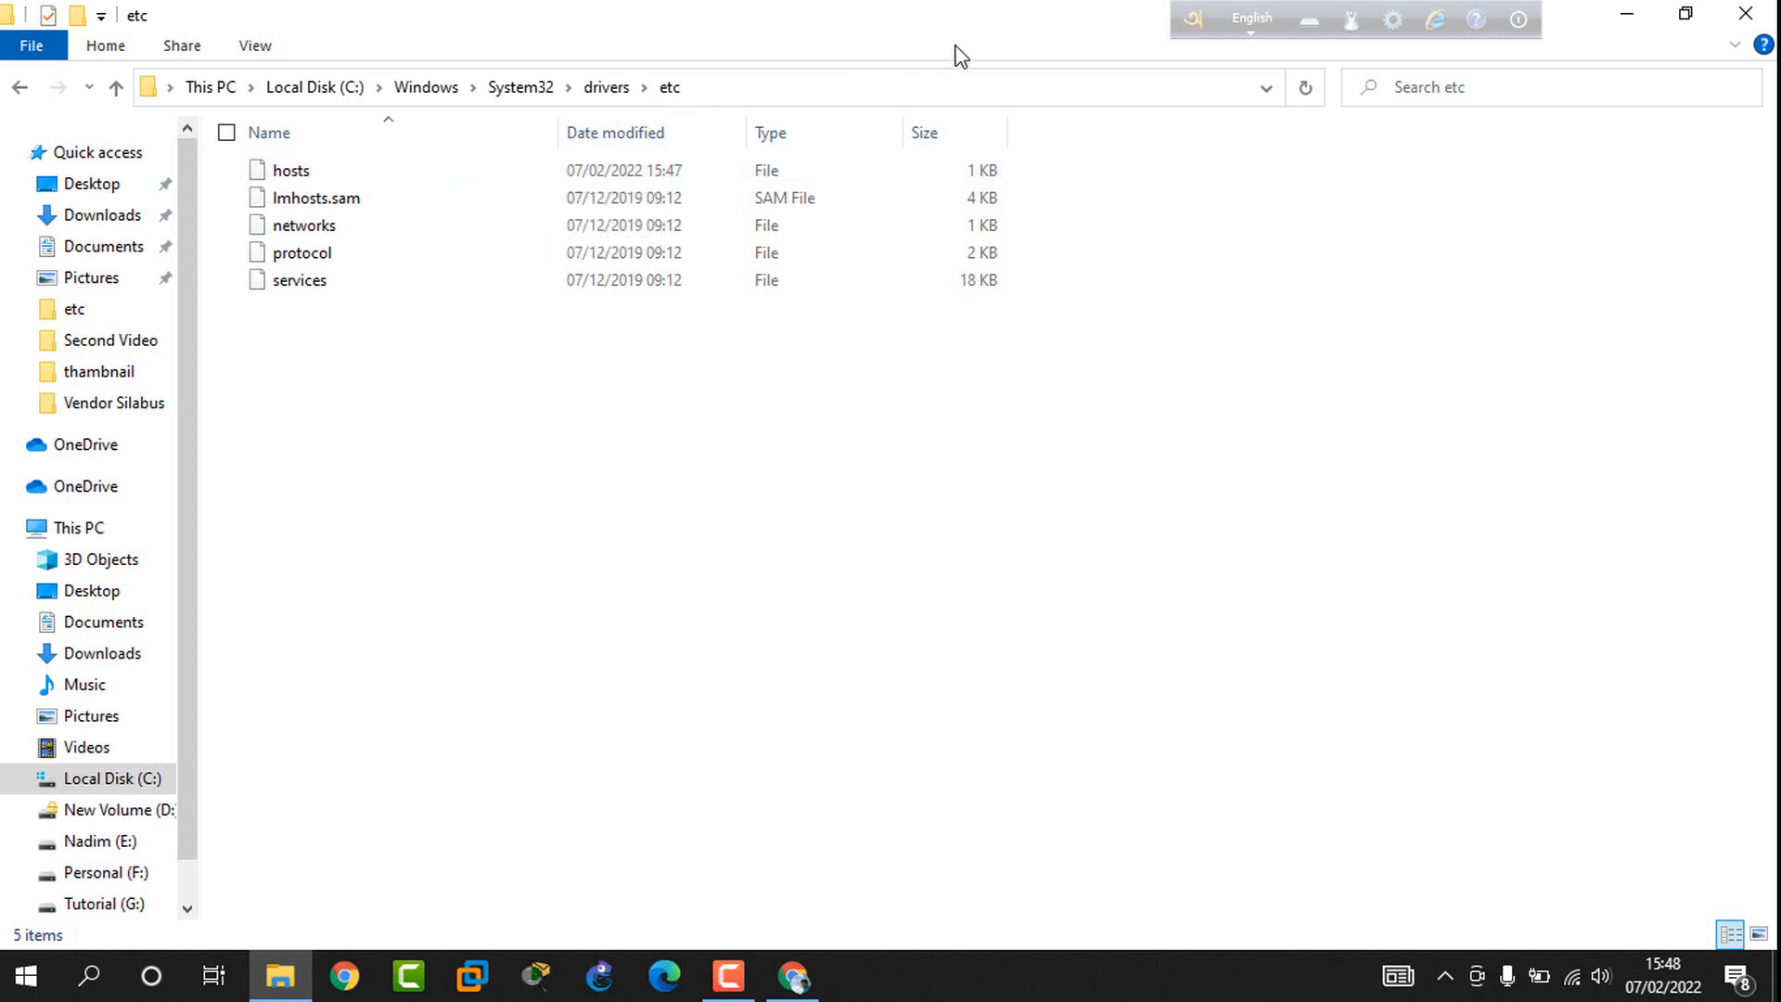
click(1765, 20)
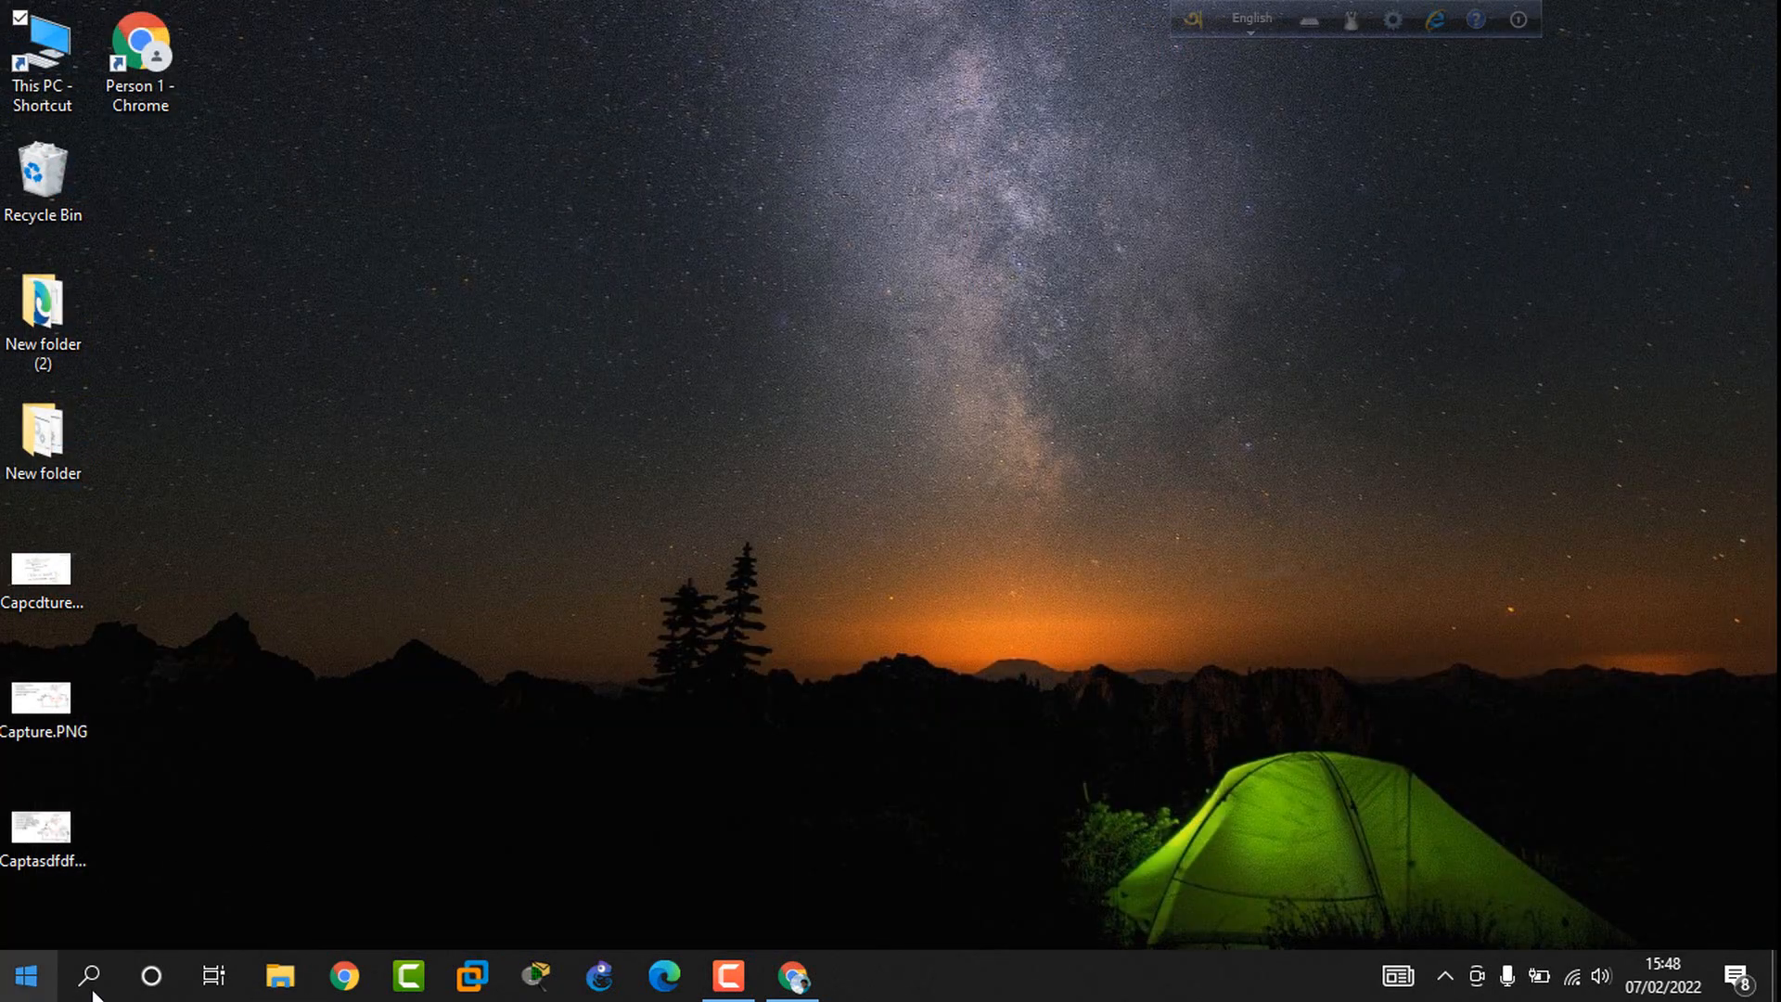
Step: Search Windows for Notepad and run it as administrator, allowing the elevation
click(90, 975)
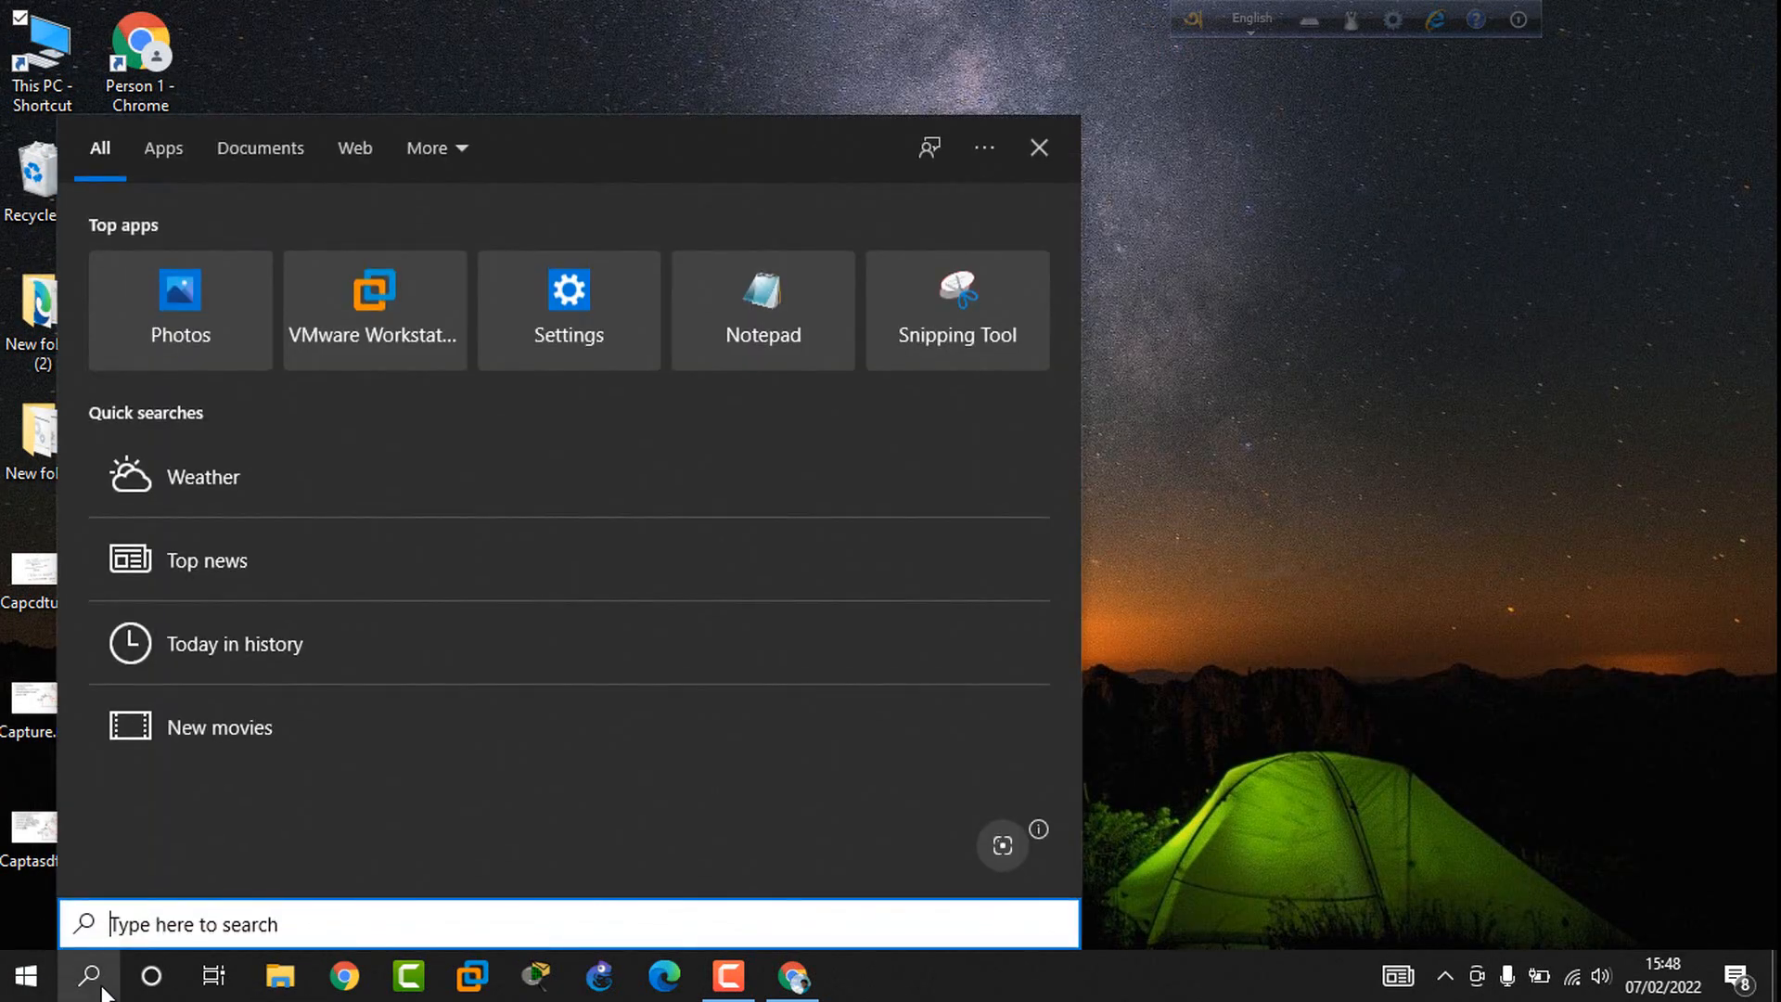
text(note)
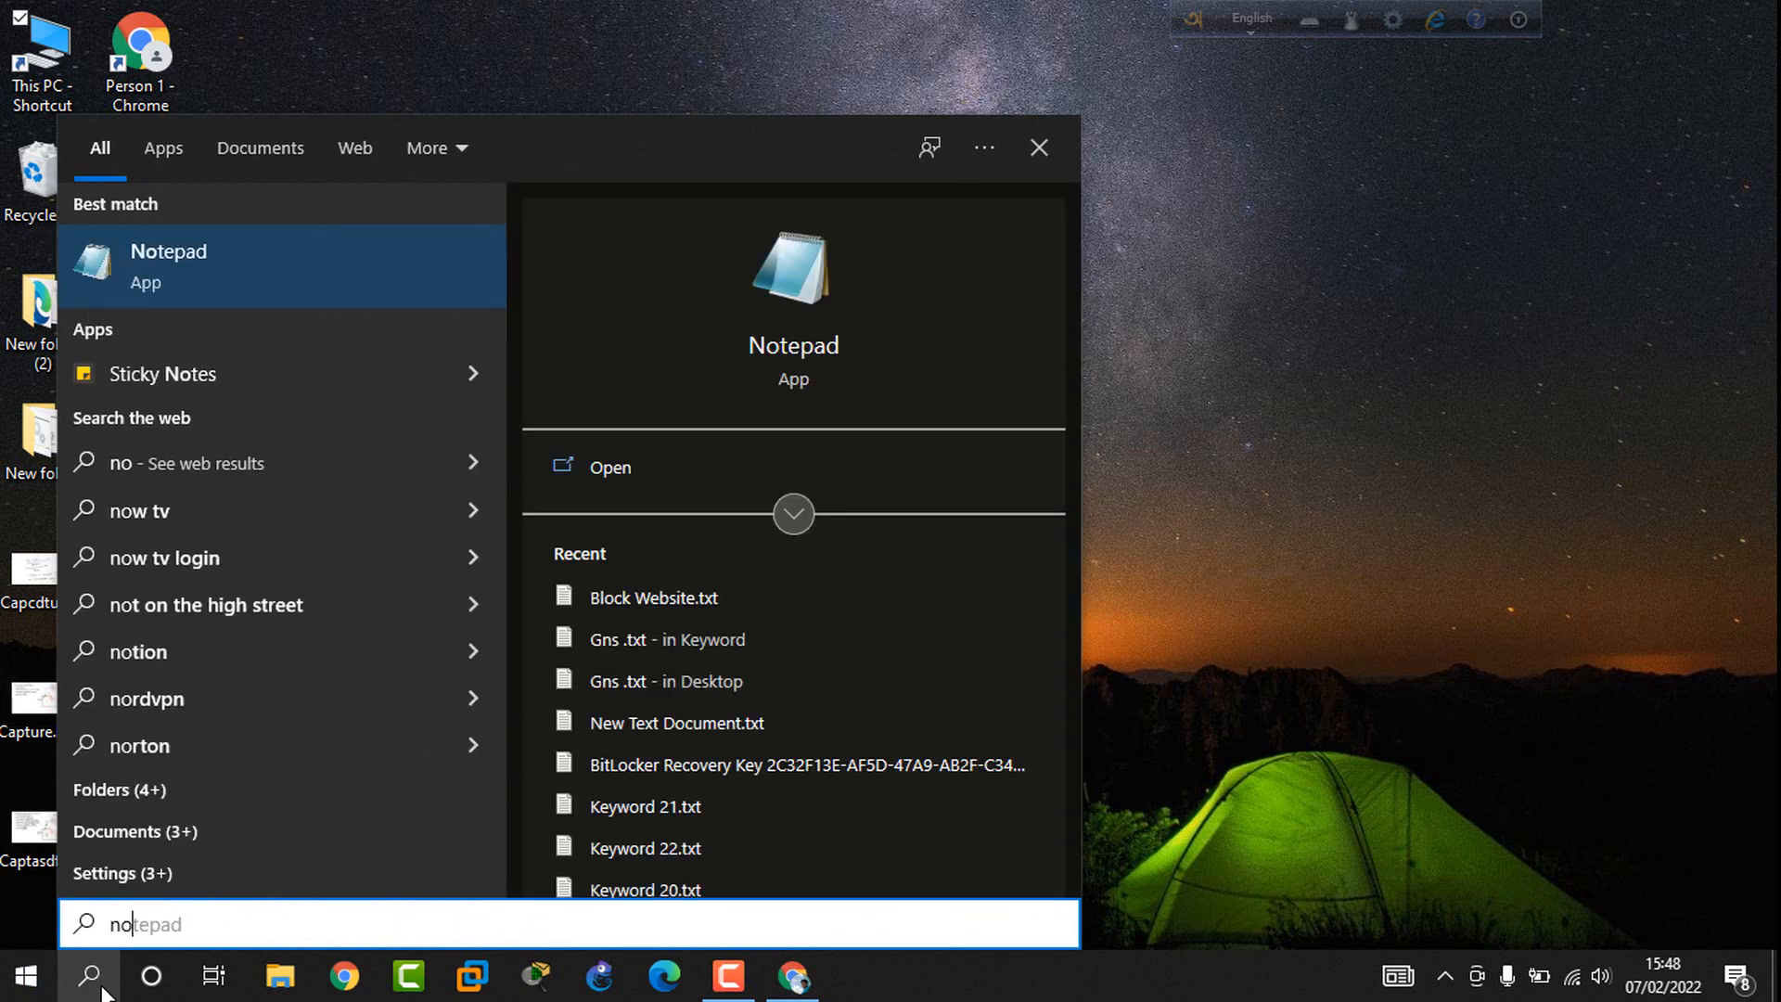
right_click(332, 283)
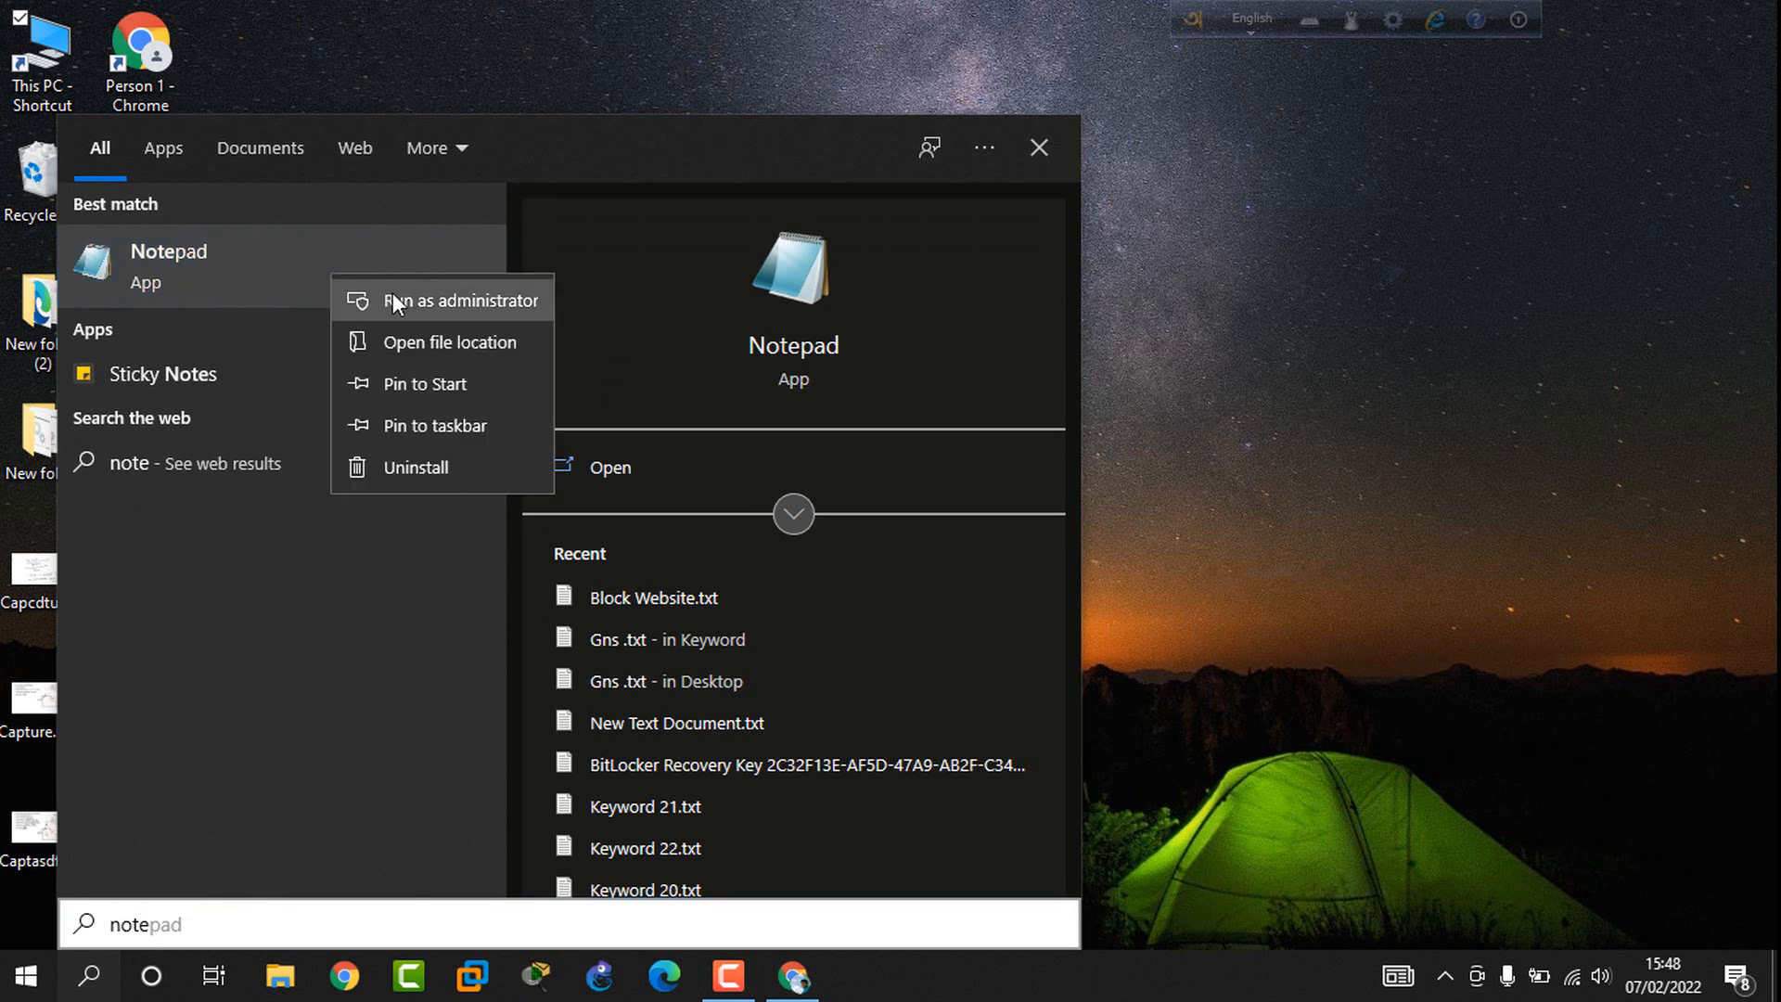
click(469, 299)
click(1164, 382)
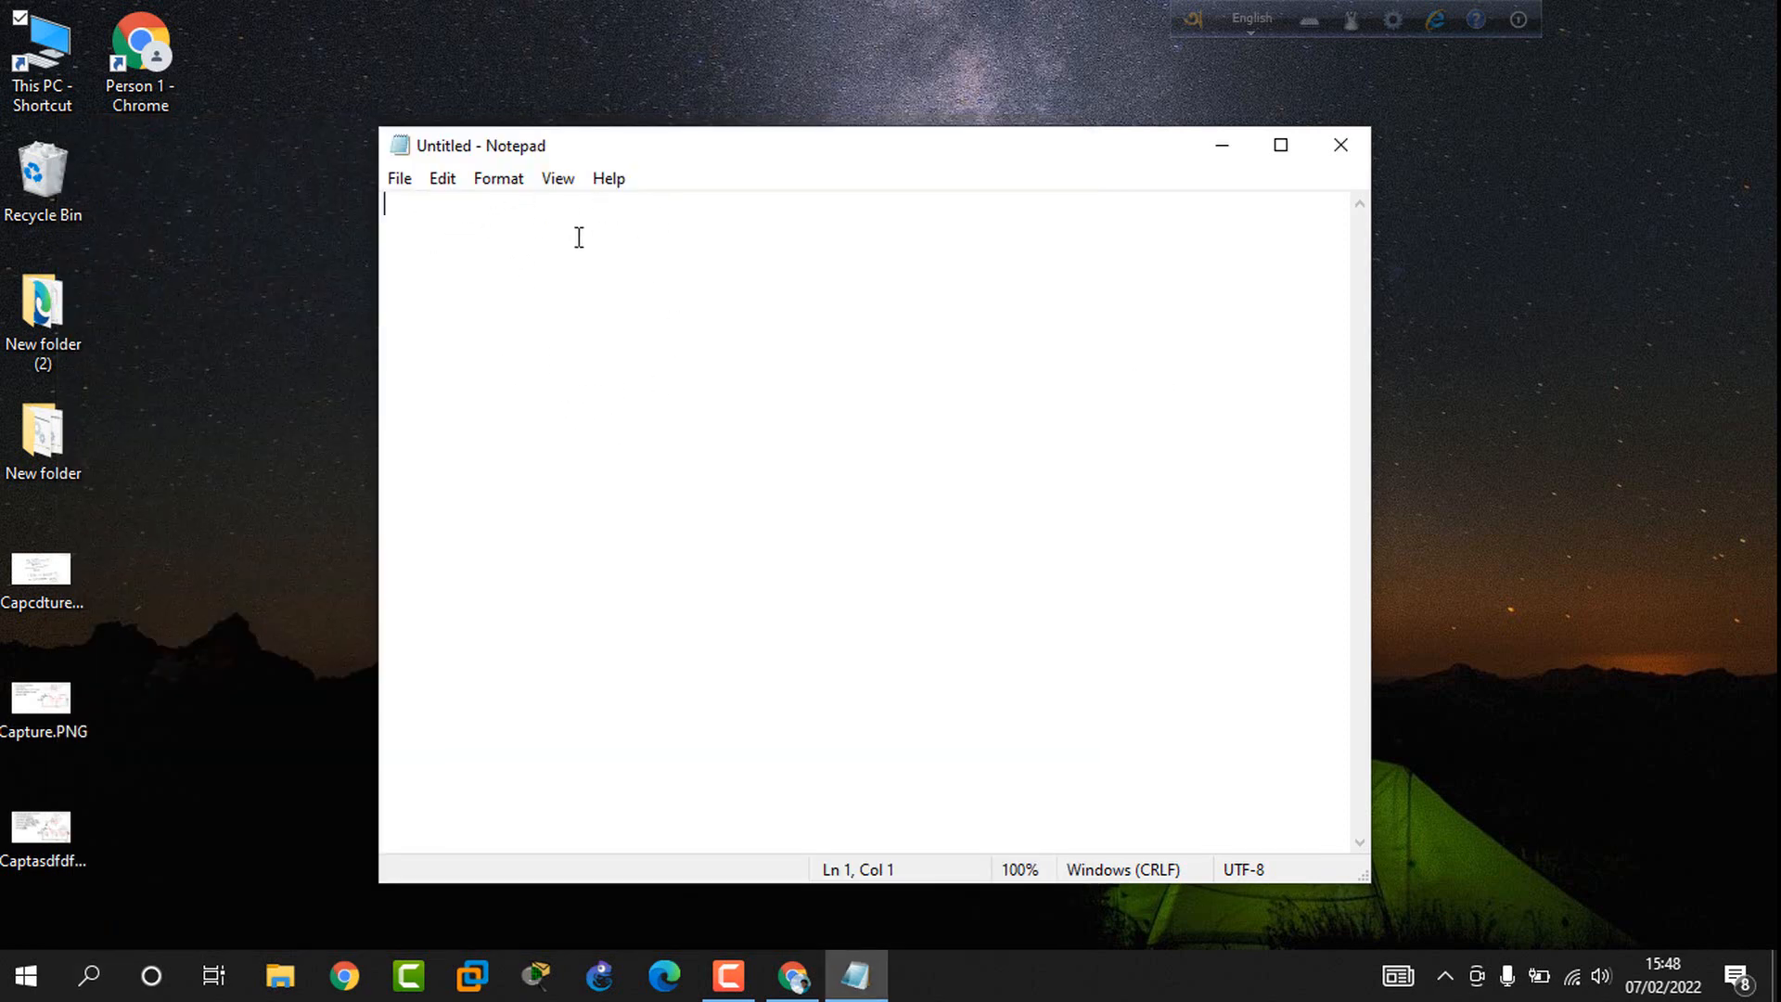
Step: Open the hosts file from the System32\drivers\etc folder in Notepad, with the file type filter set to All Files
click(400, 181)
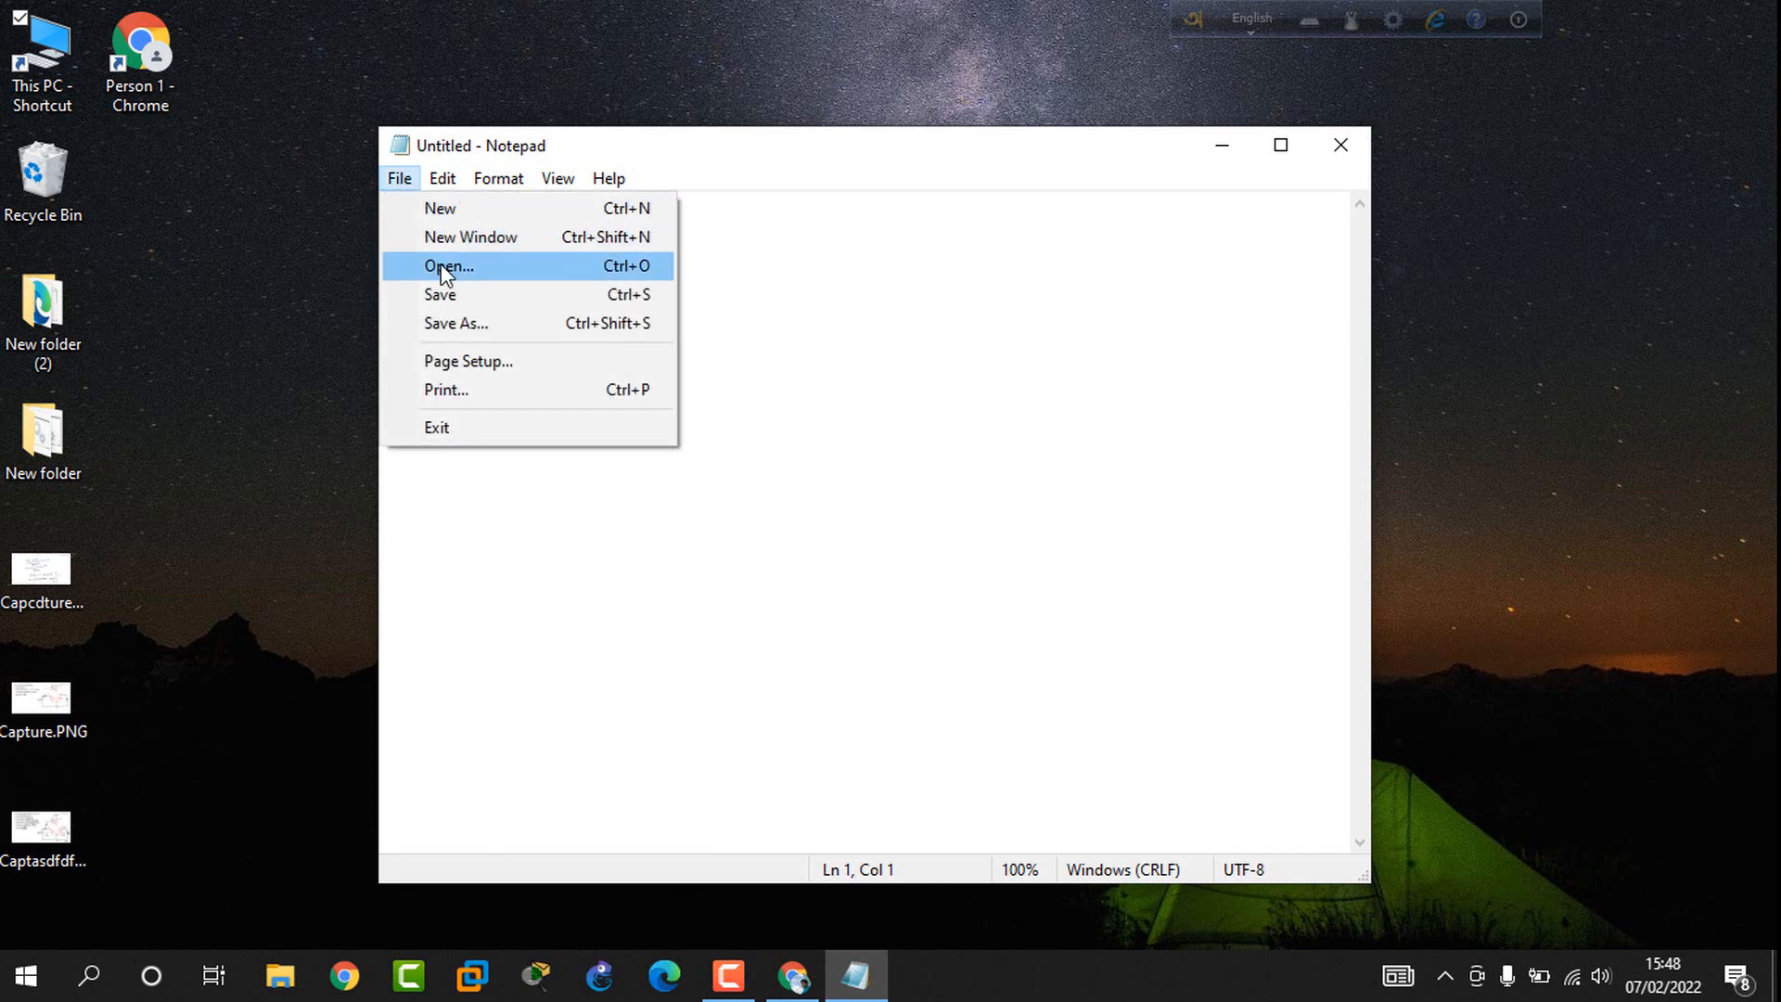
click(476, 270)
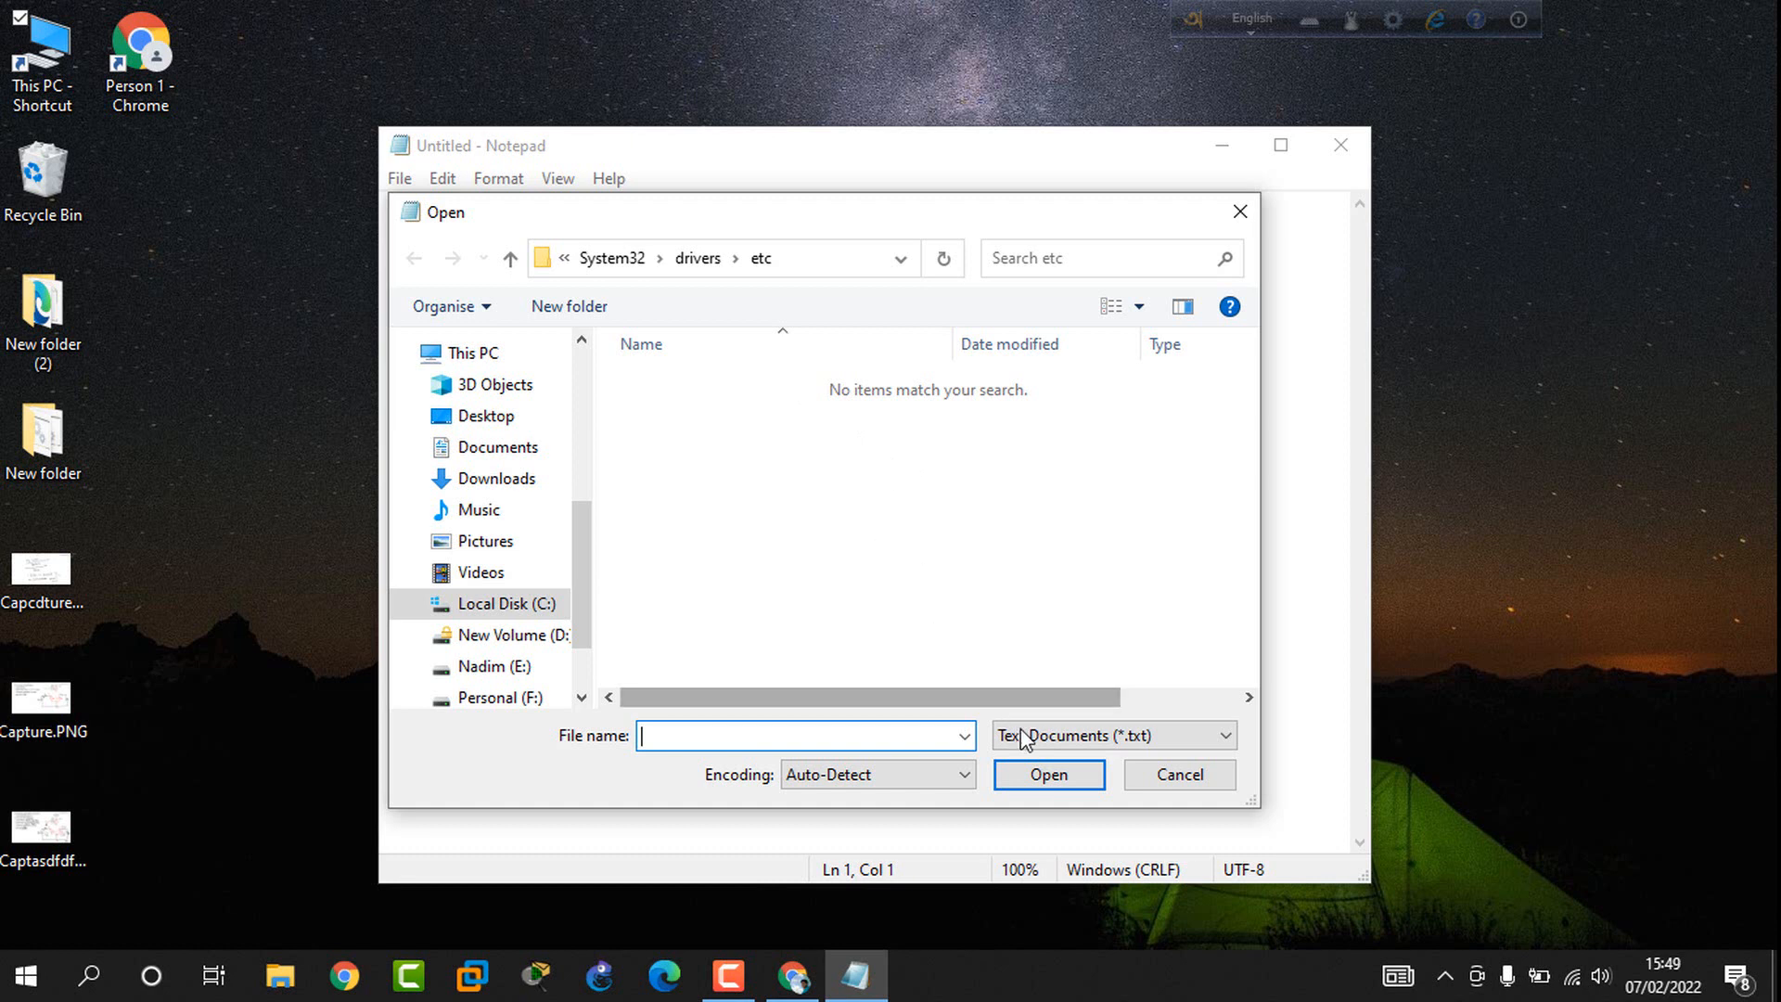
click(1073, 742)
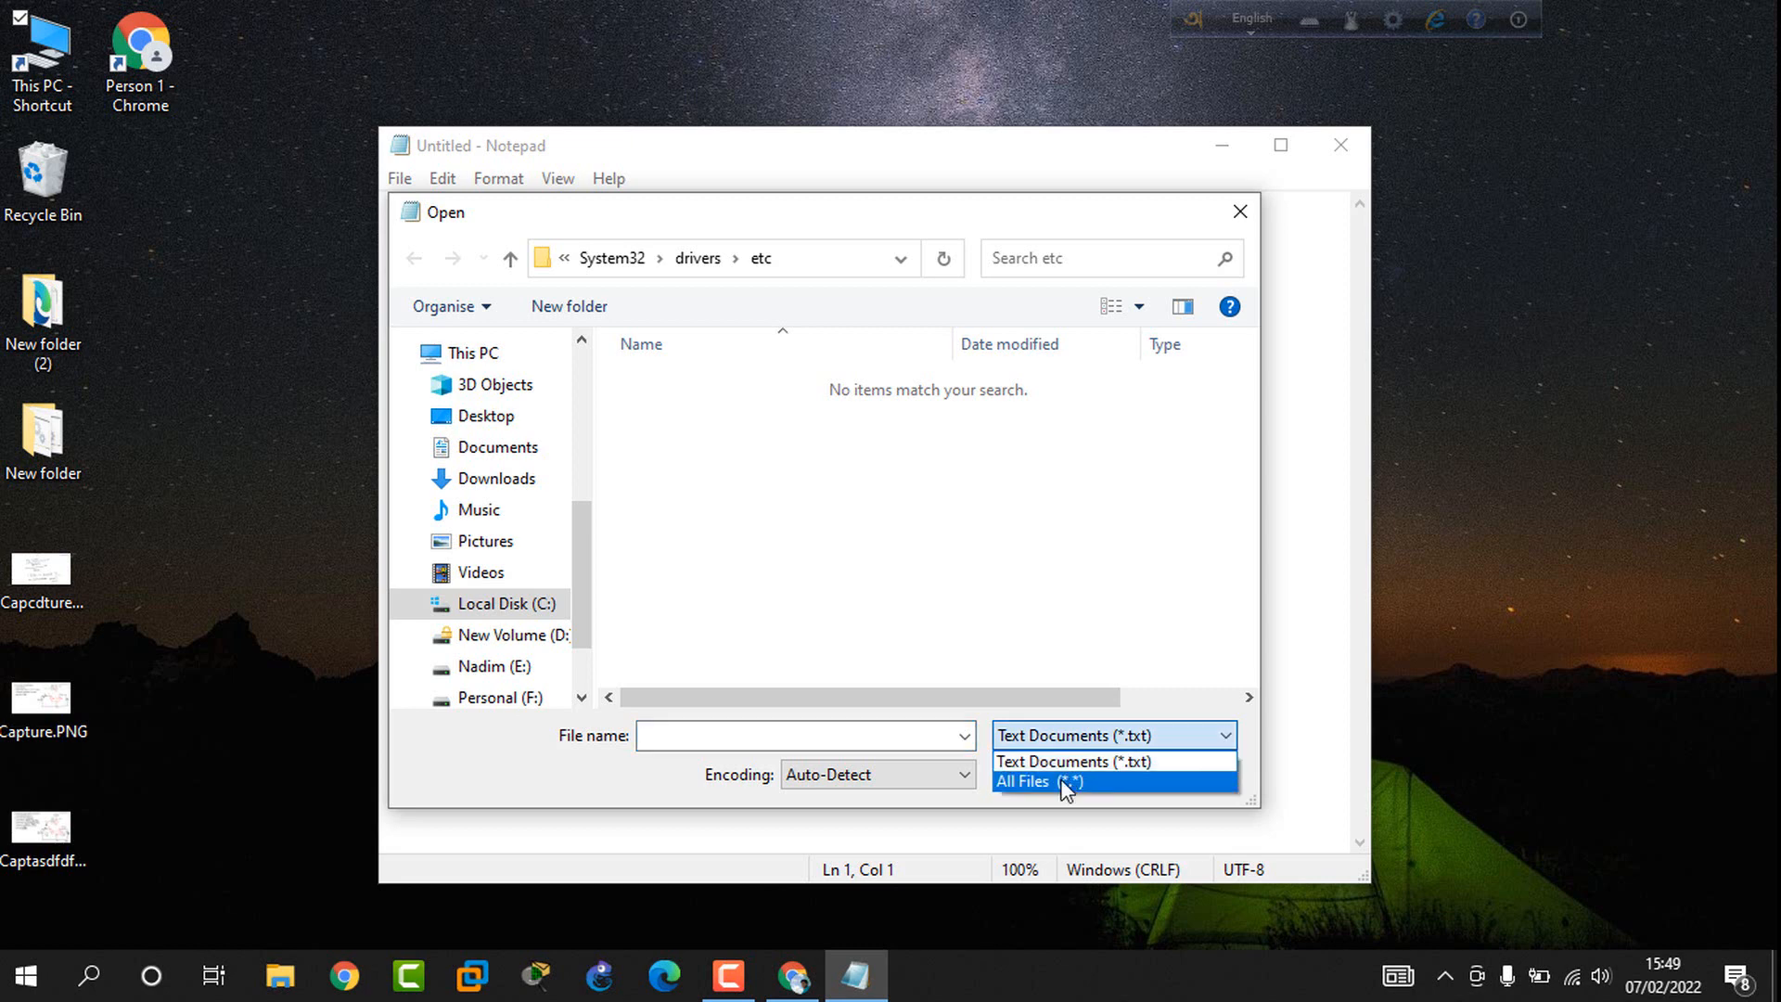
click(1067, 781)
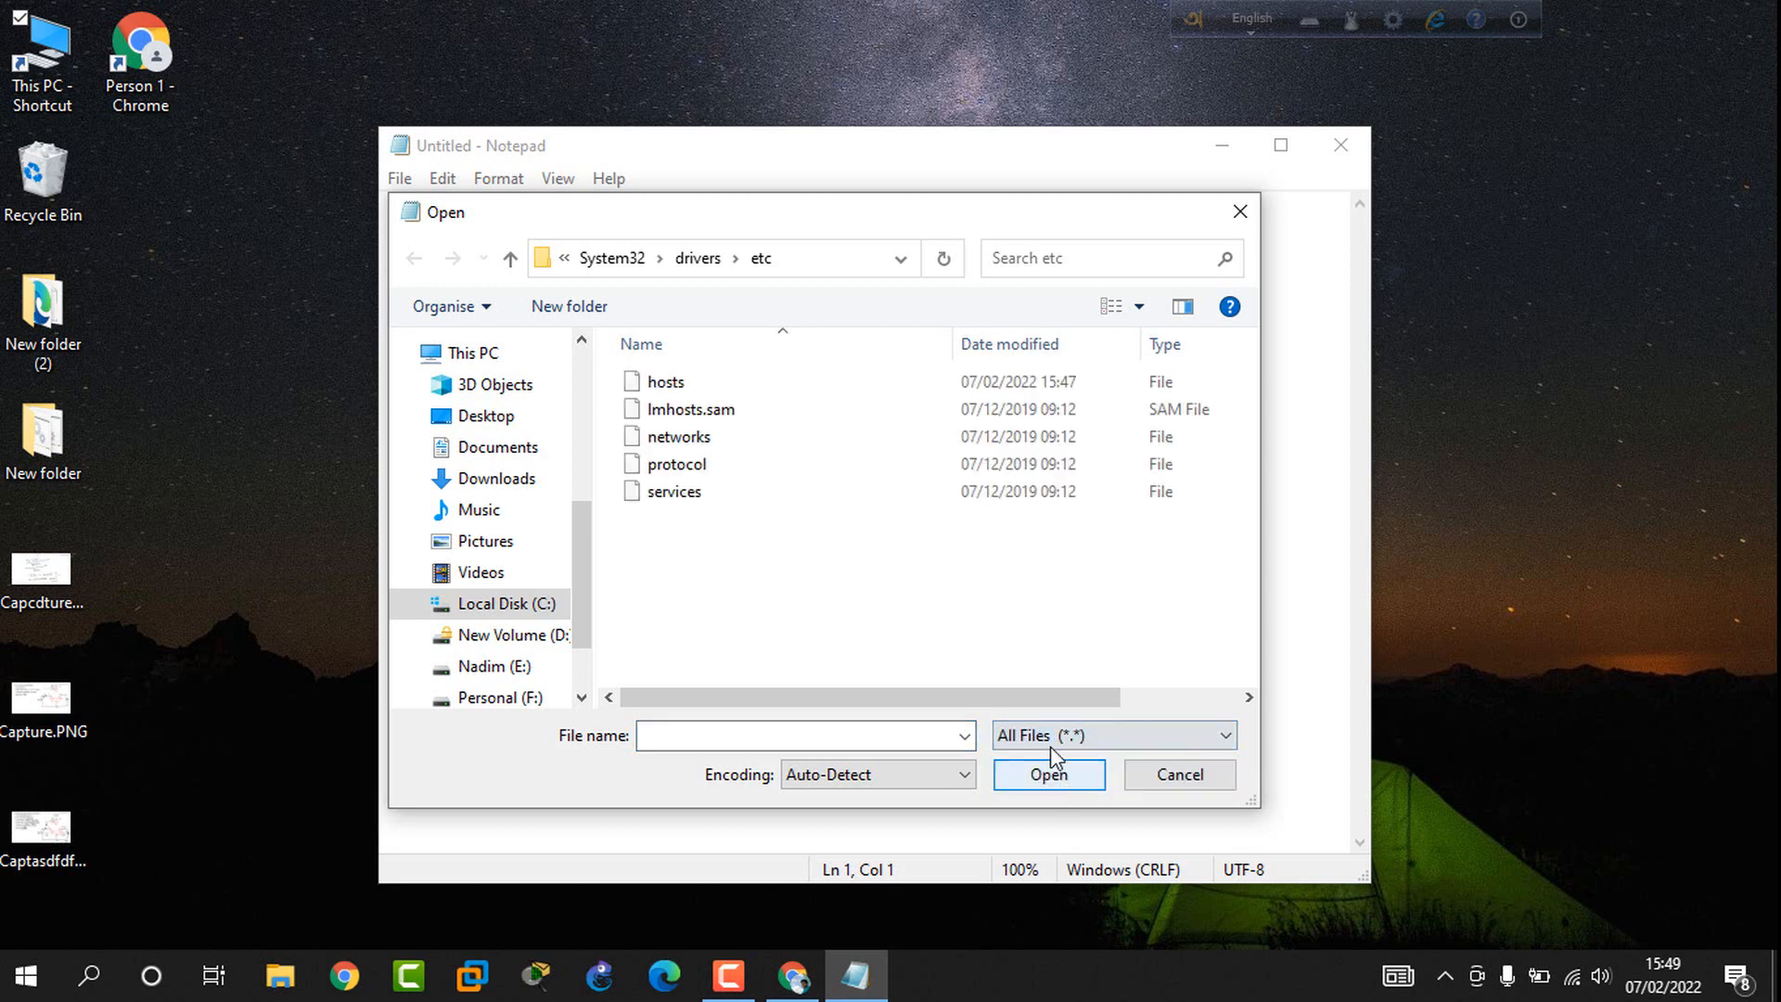
click(764, 383)
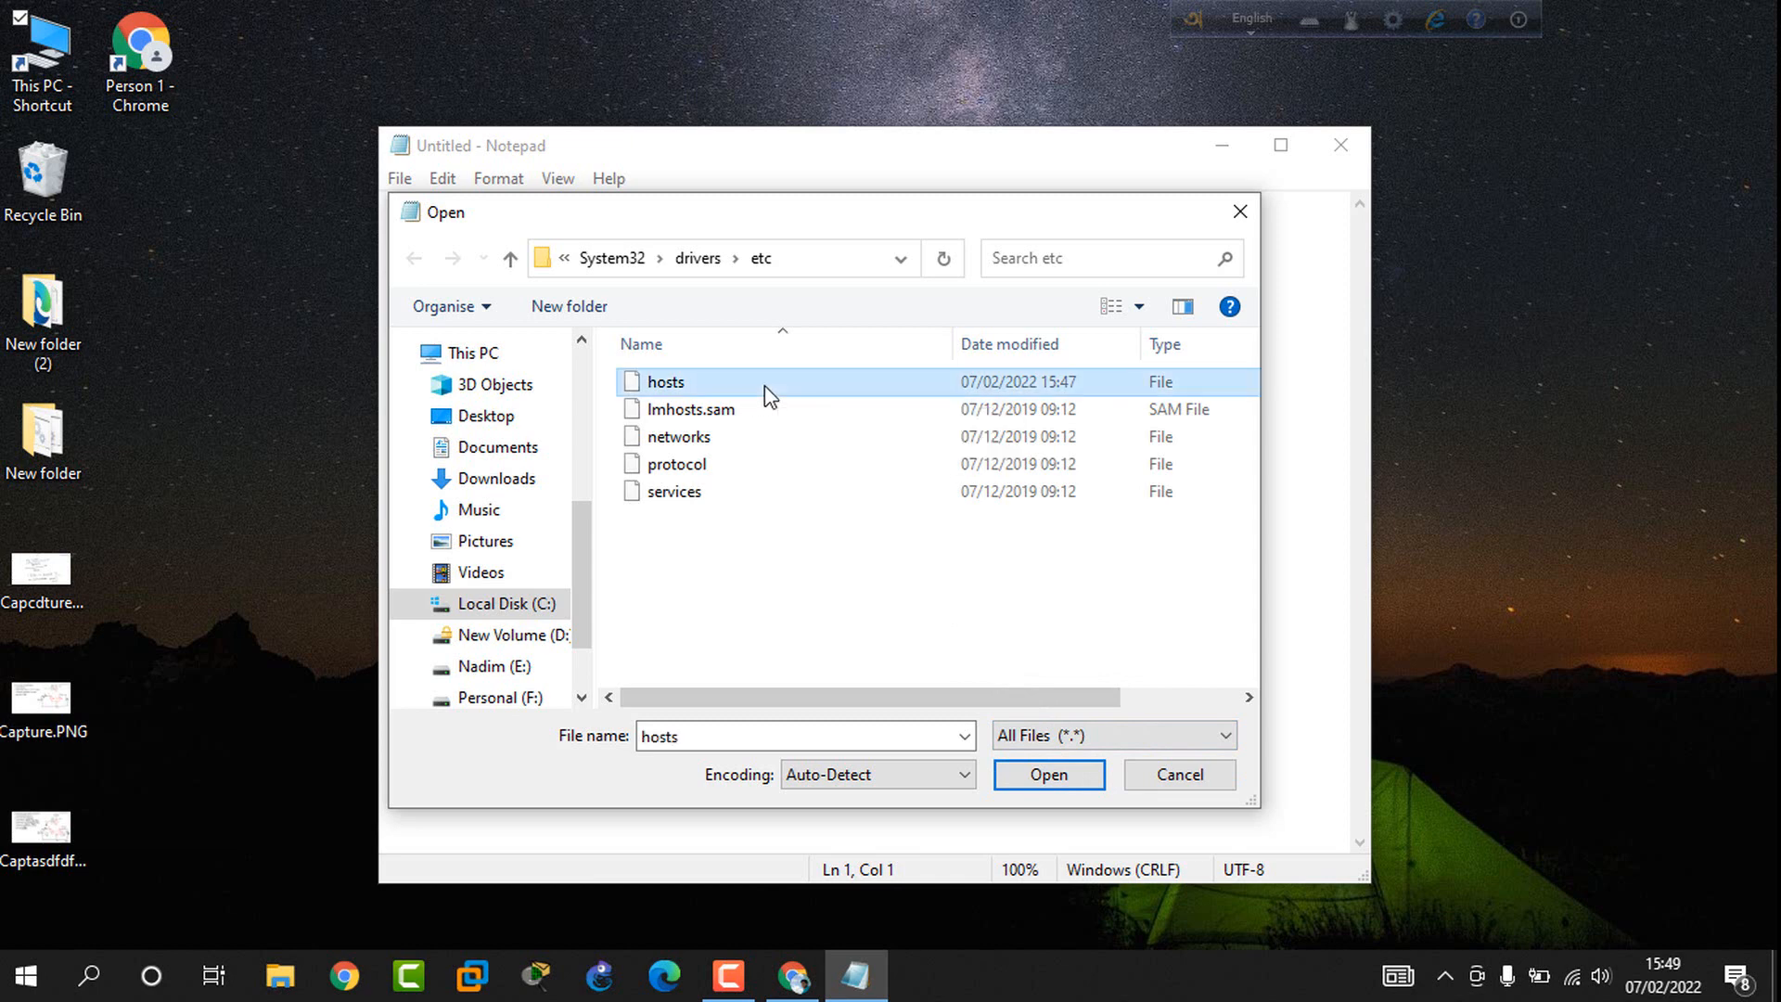
click(1049, 774)
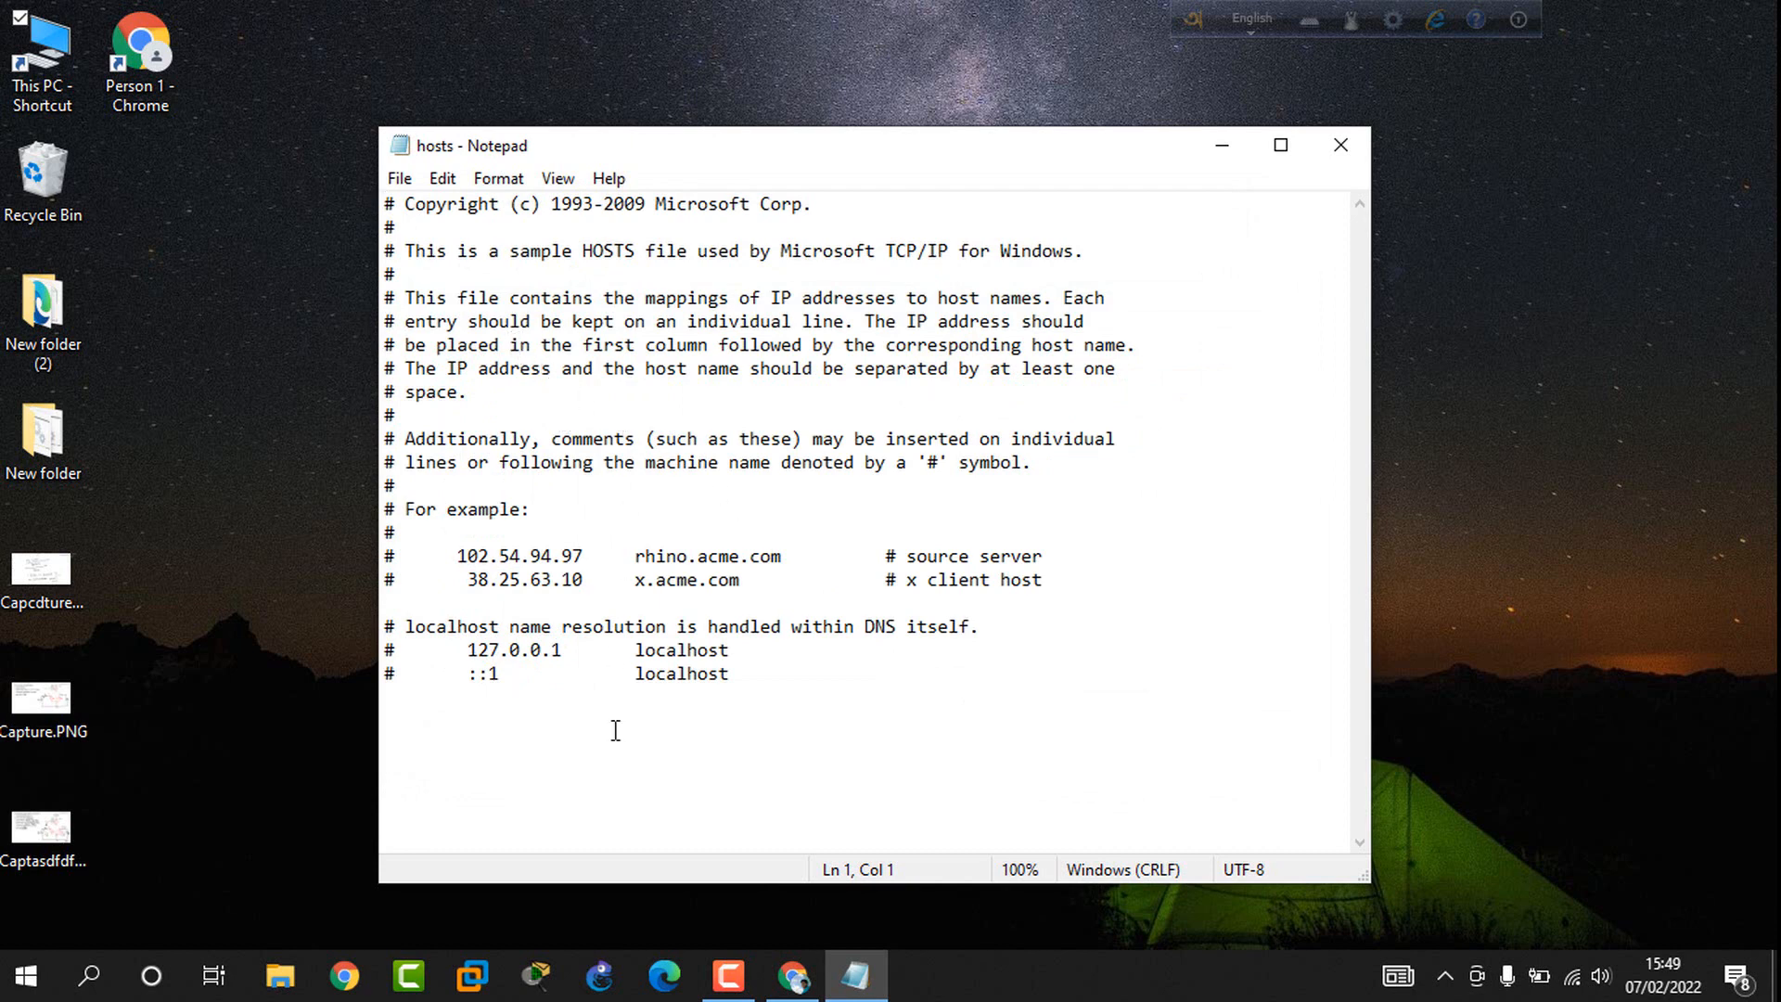
click(789, 669)
key(Return)
text(27)
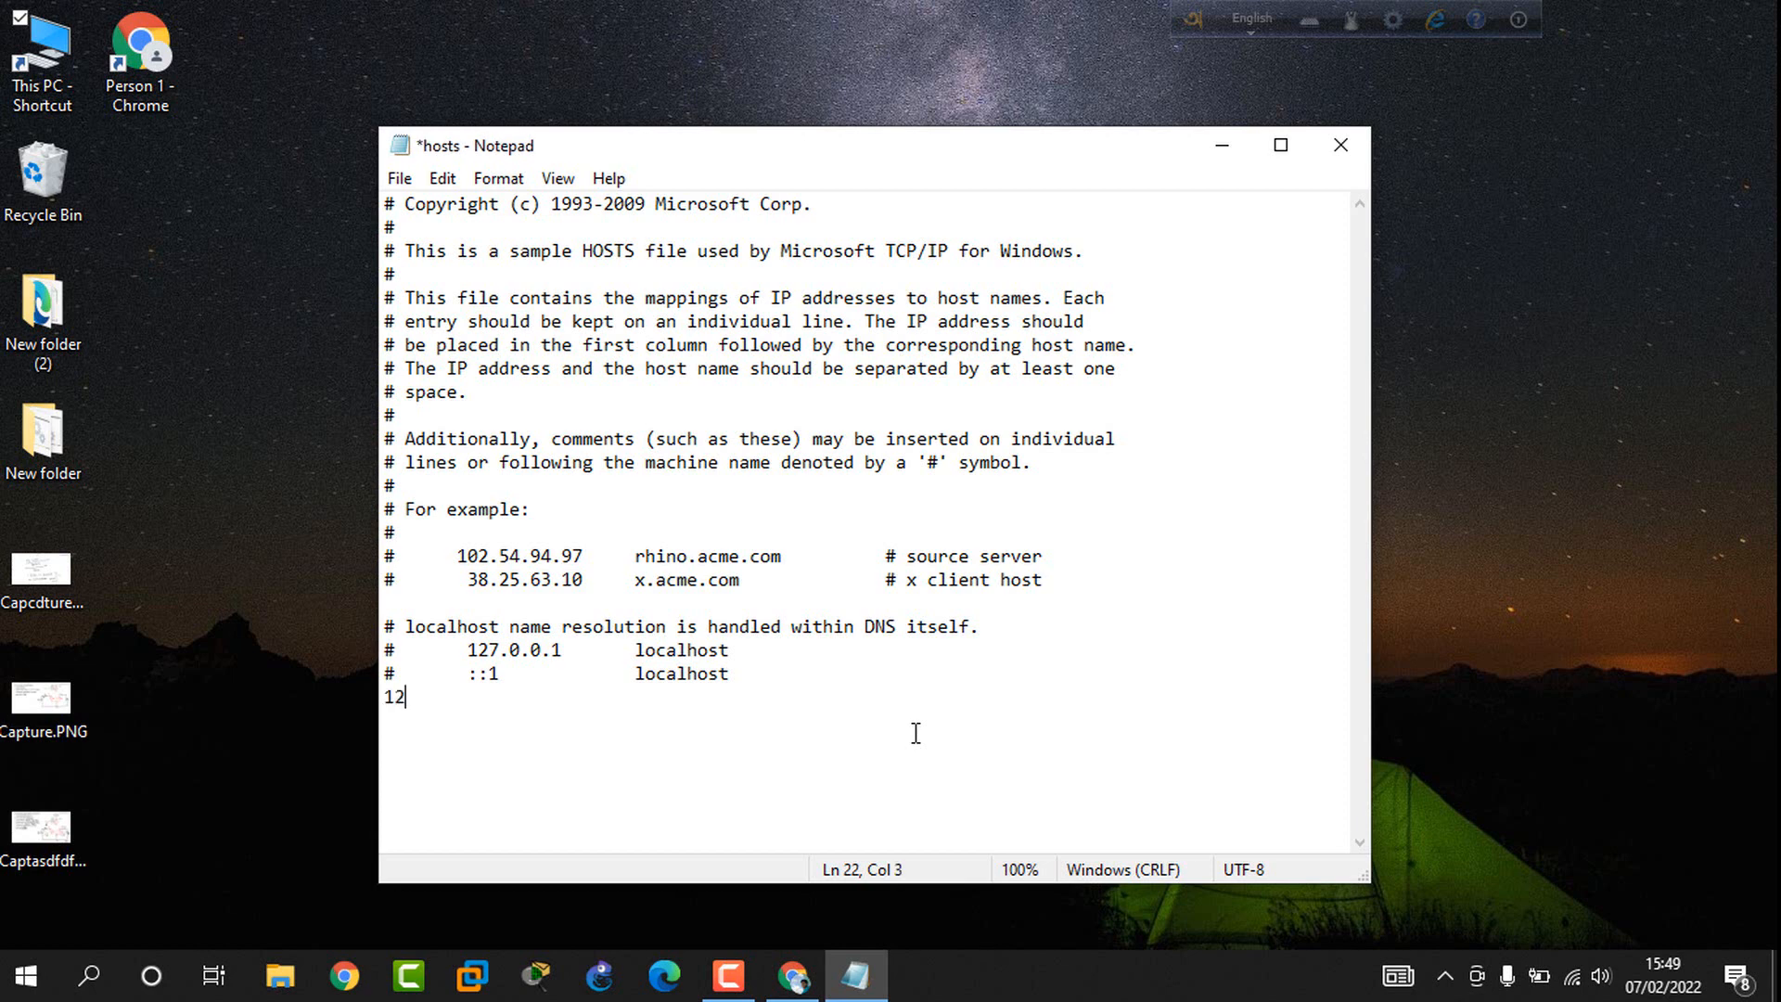
text(.0.0.1 www.facebook.com)
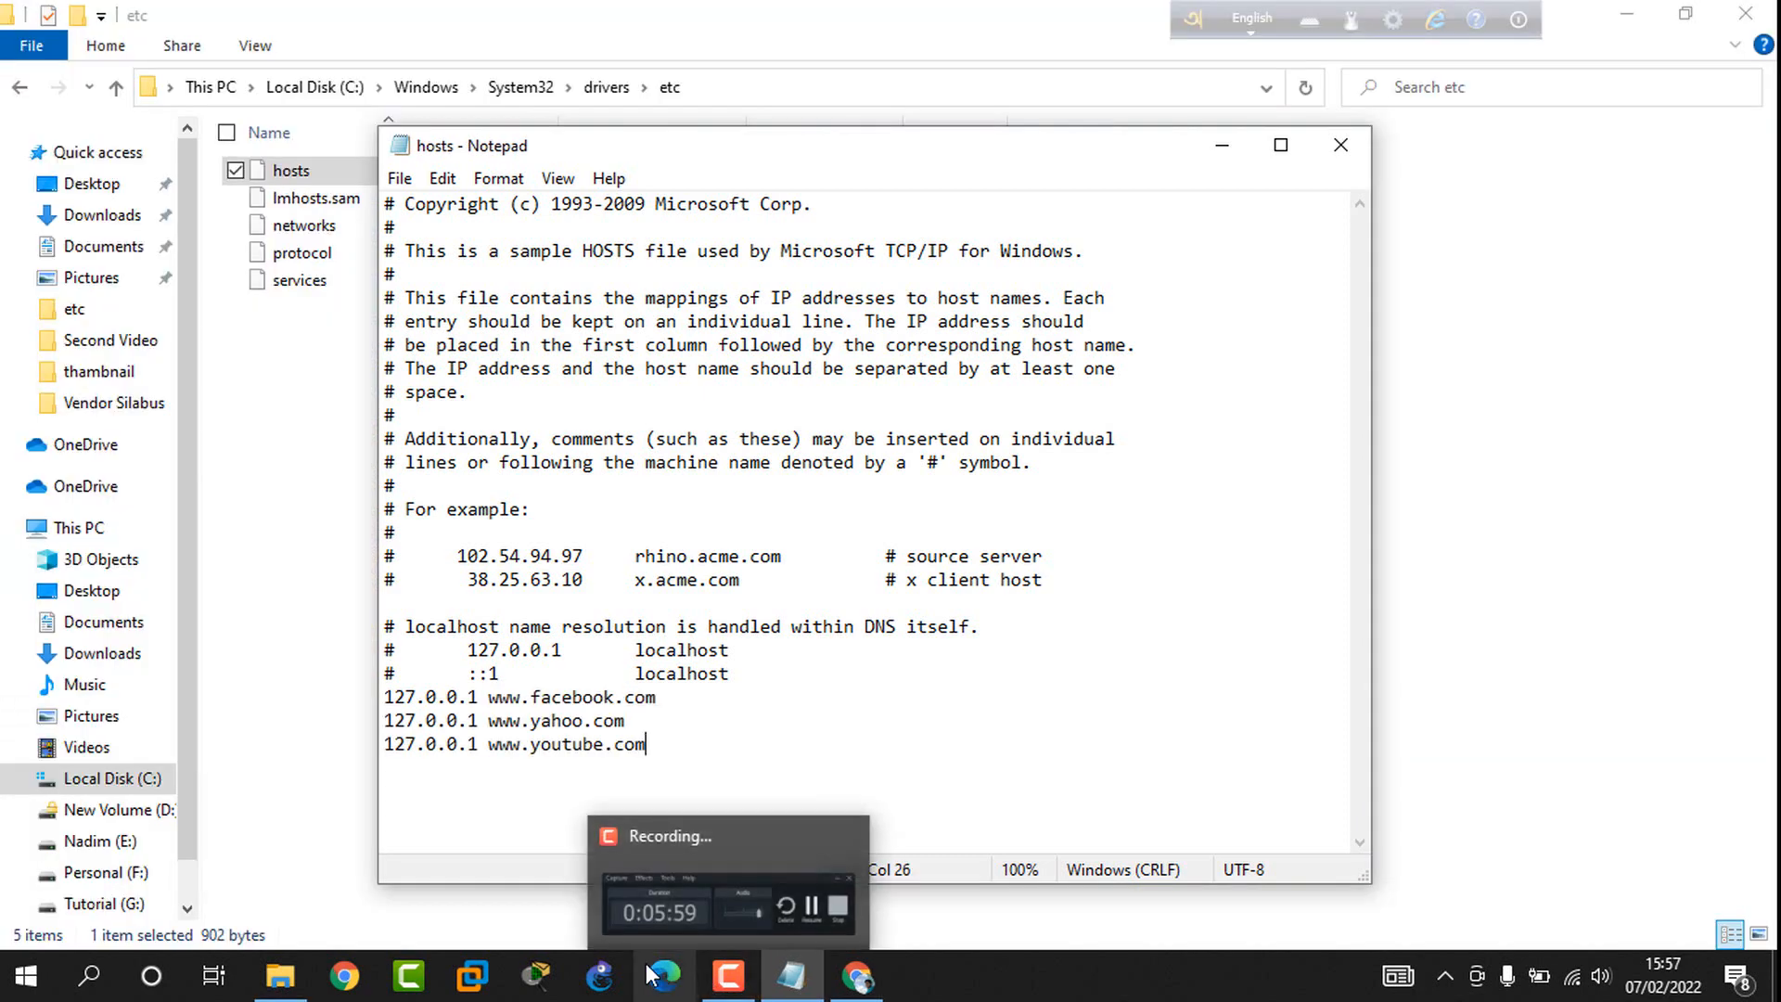
Step: Review the website blocking entries at the end of the hosts file and the option for saving it
mouse_move(765, 973)
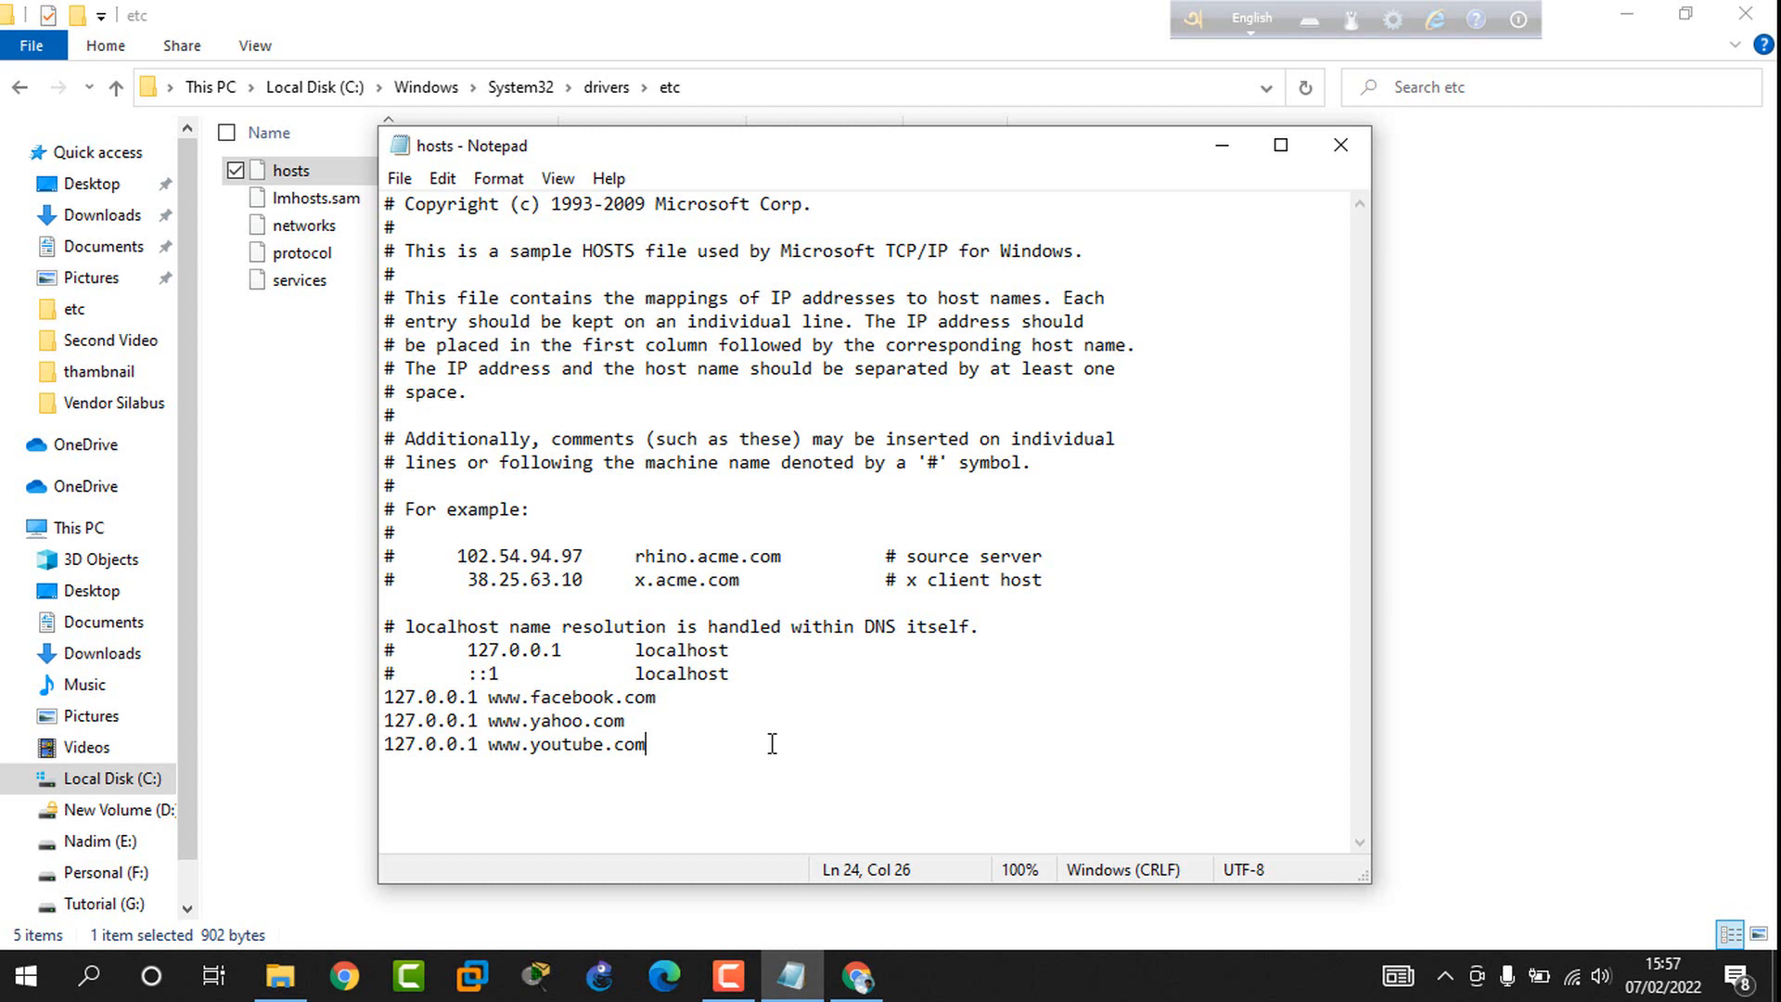
key(Up)
key(Up)
key(Up)
key(Up)
key(Up)
key(Up)
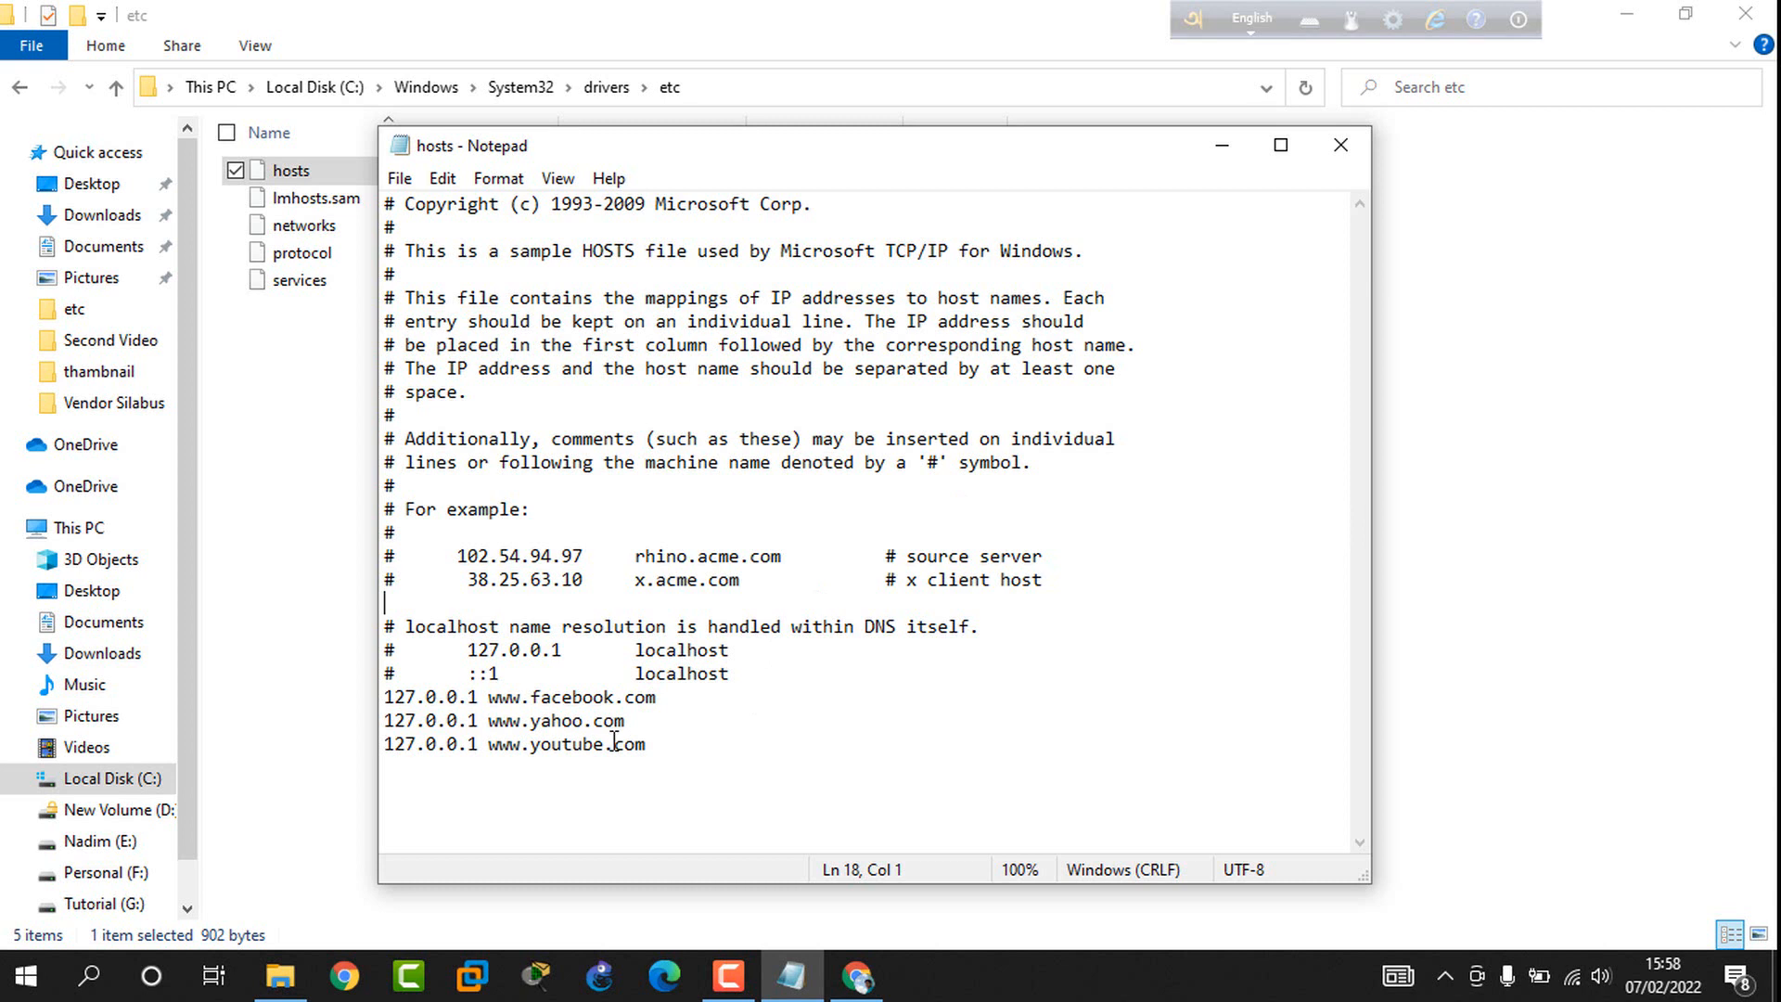
click(401, 178)
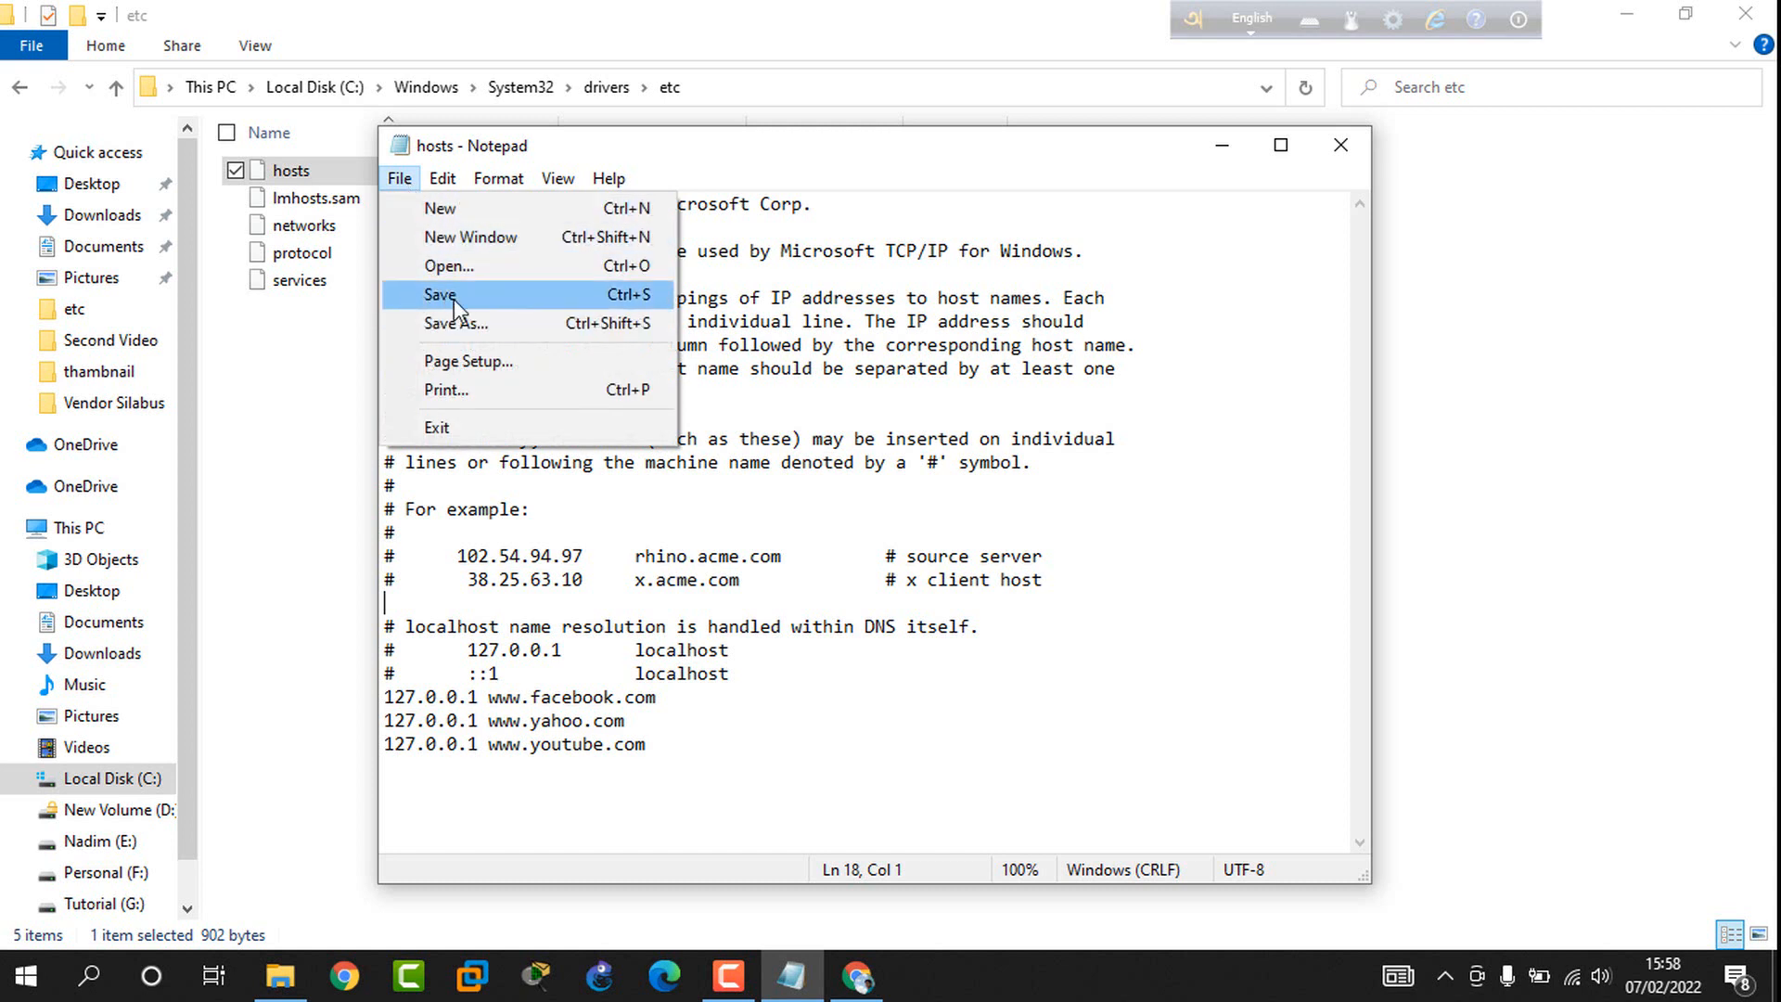
click(857, 790)
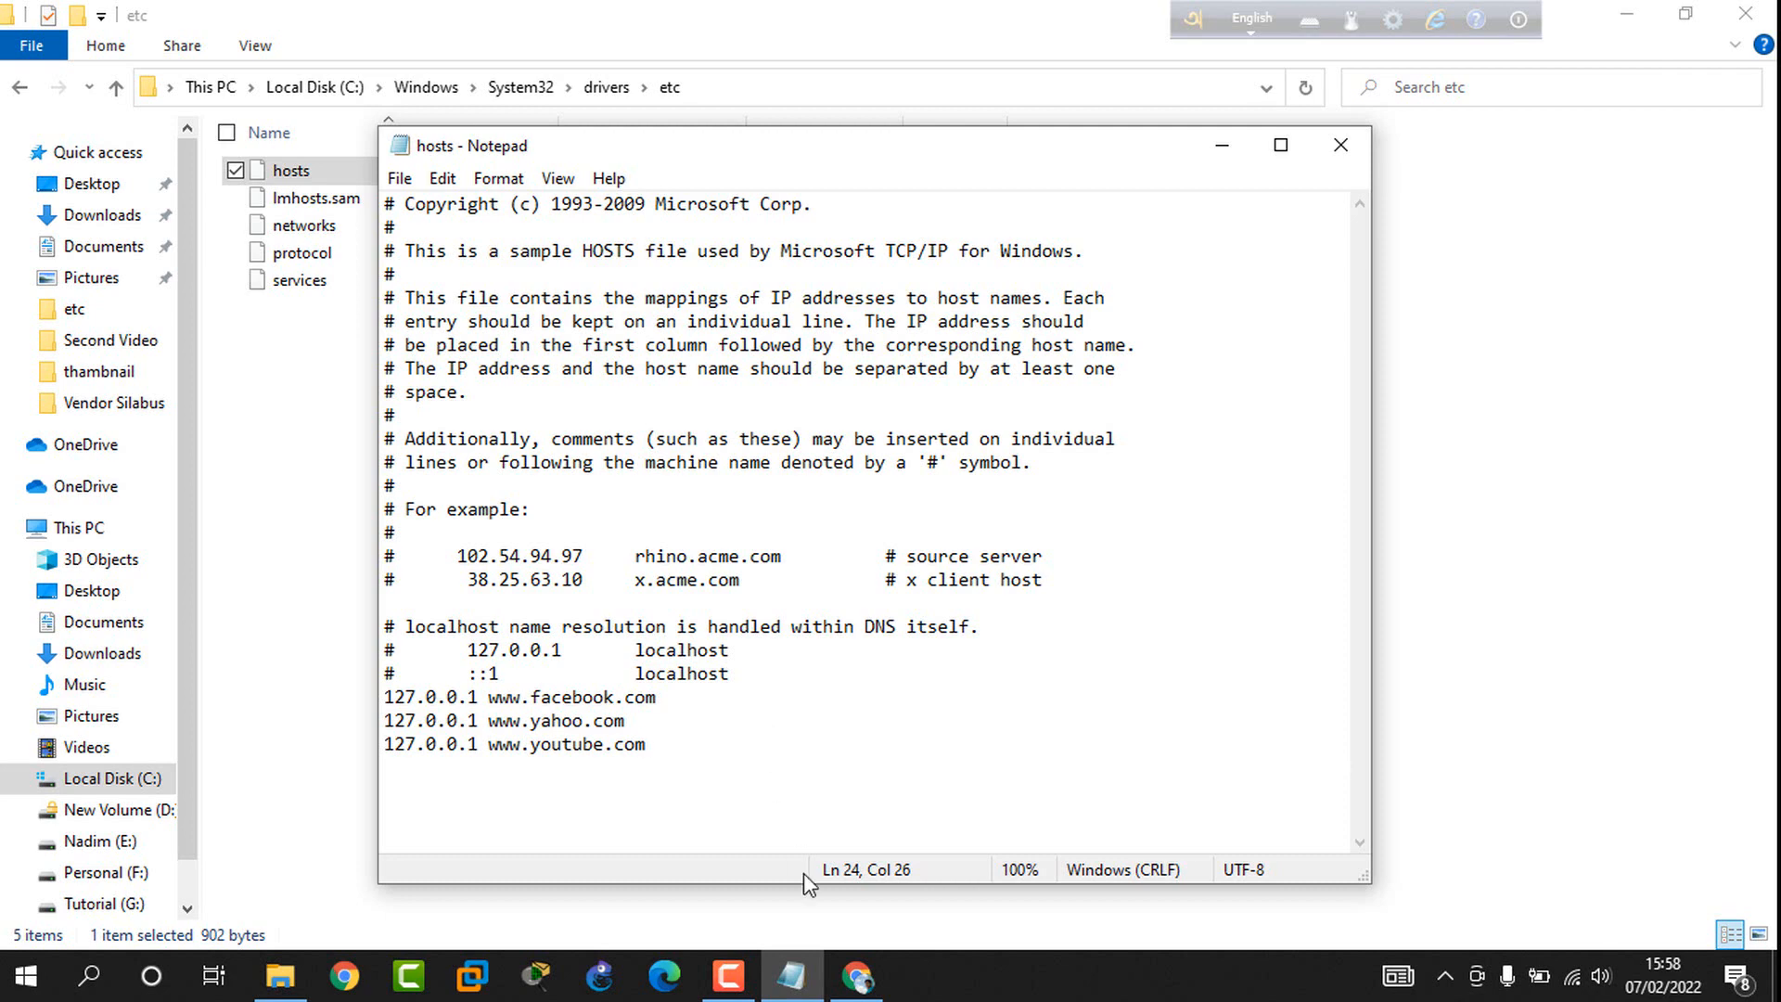
click(857, 975)
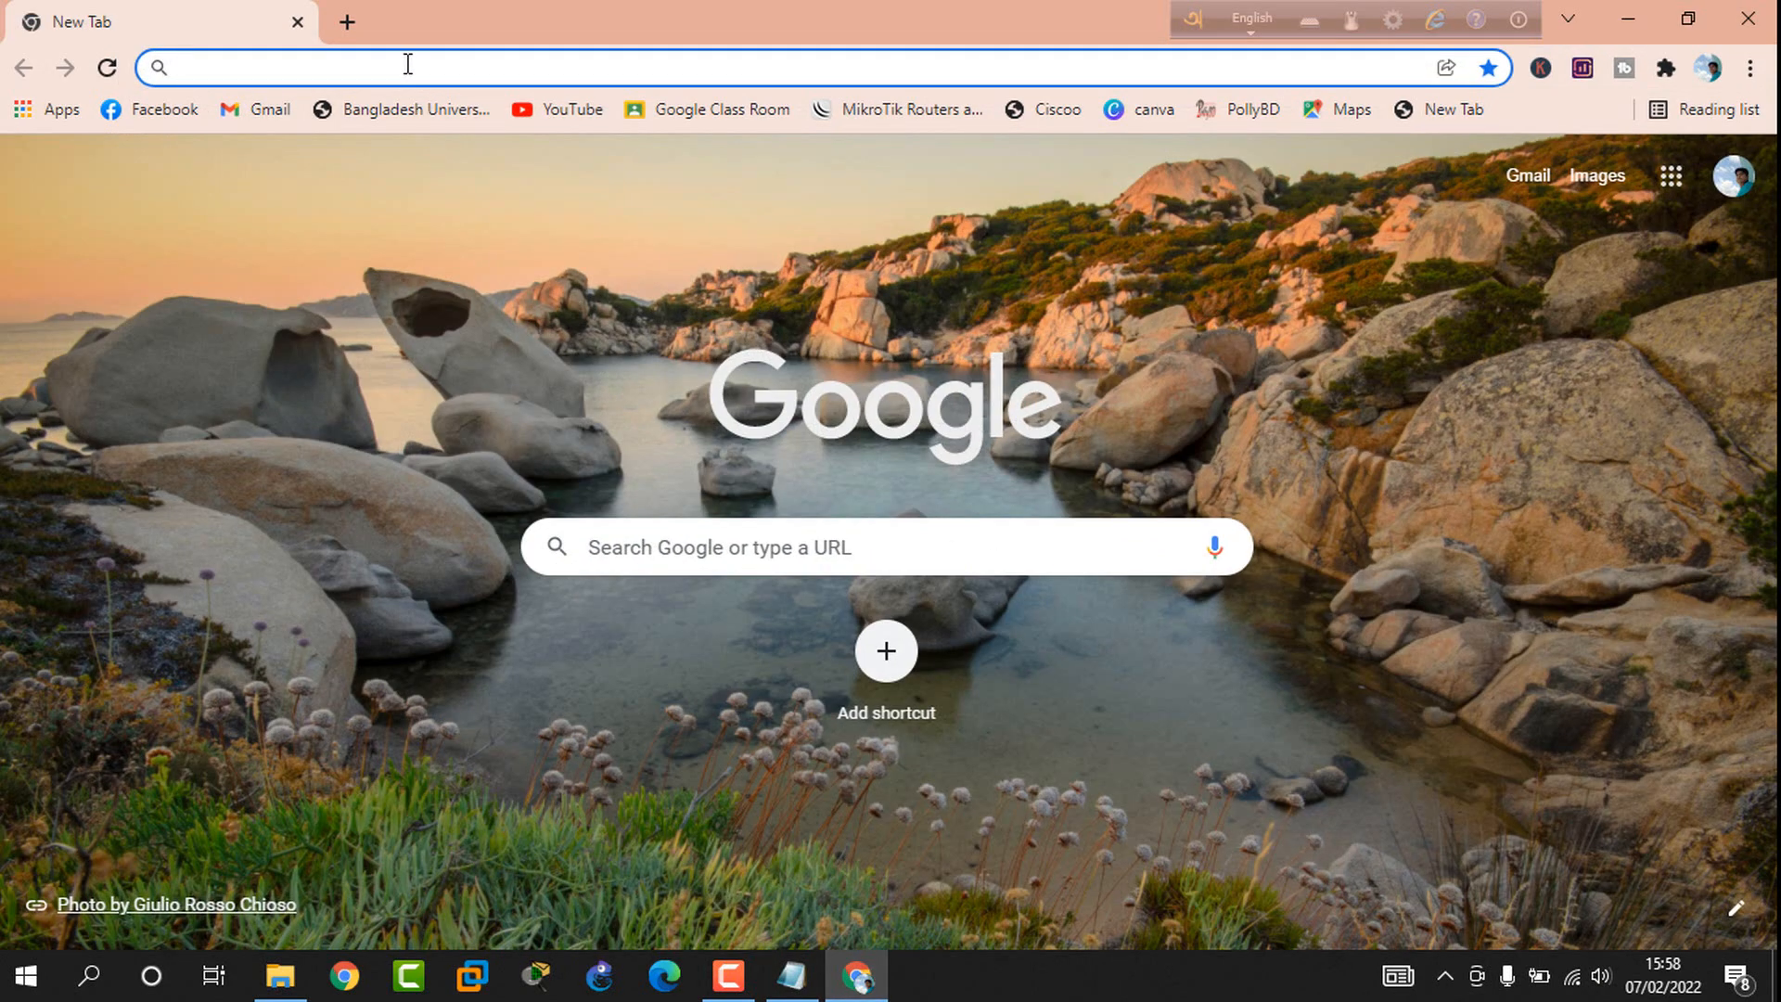
text(face)
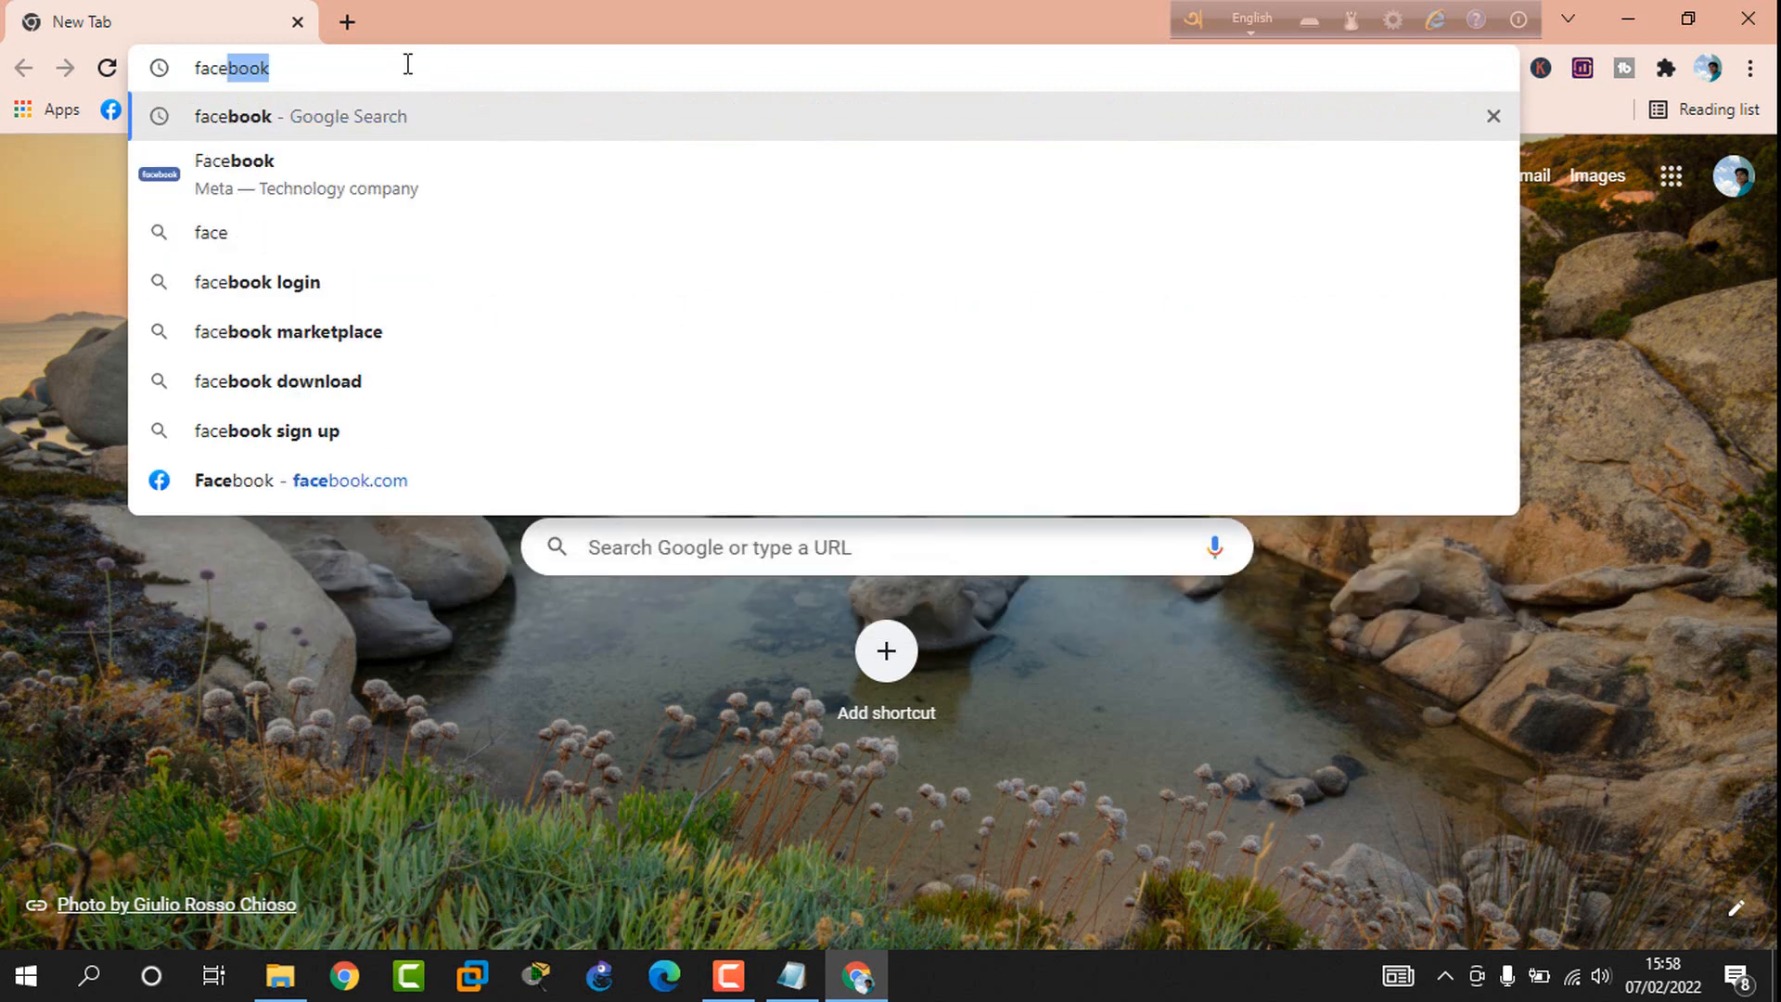
key(Return)
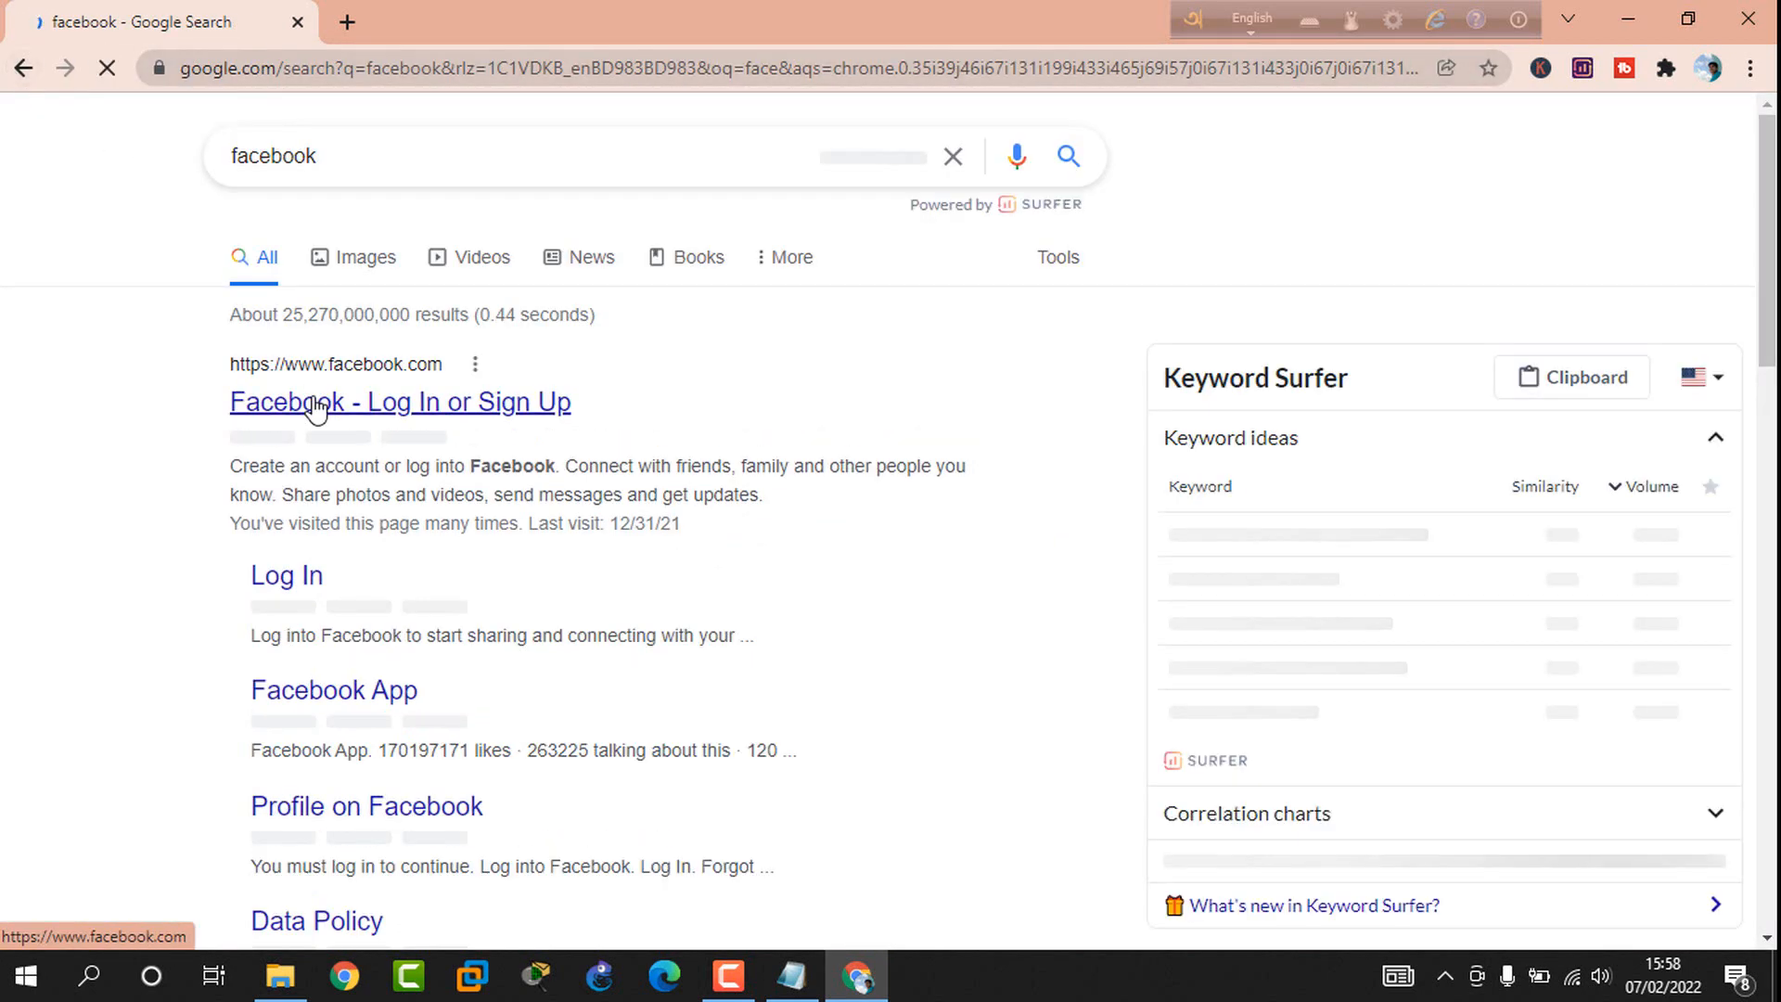
click(315, 406)
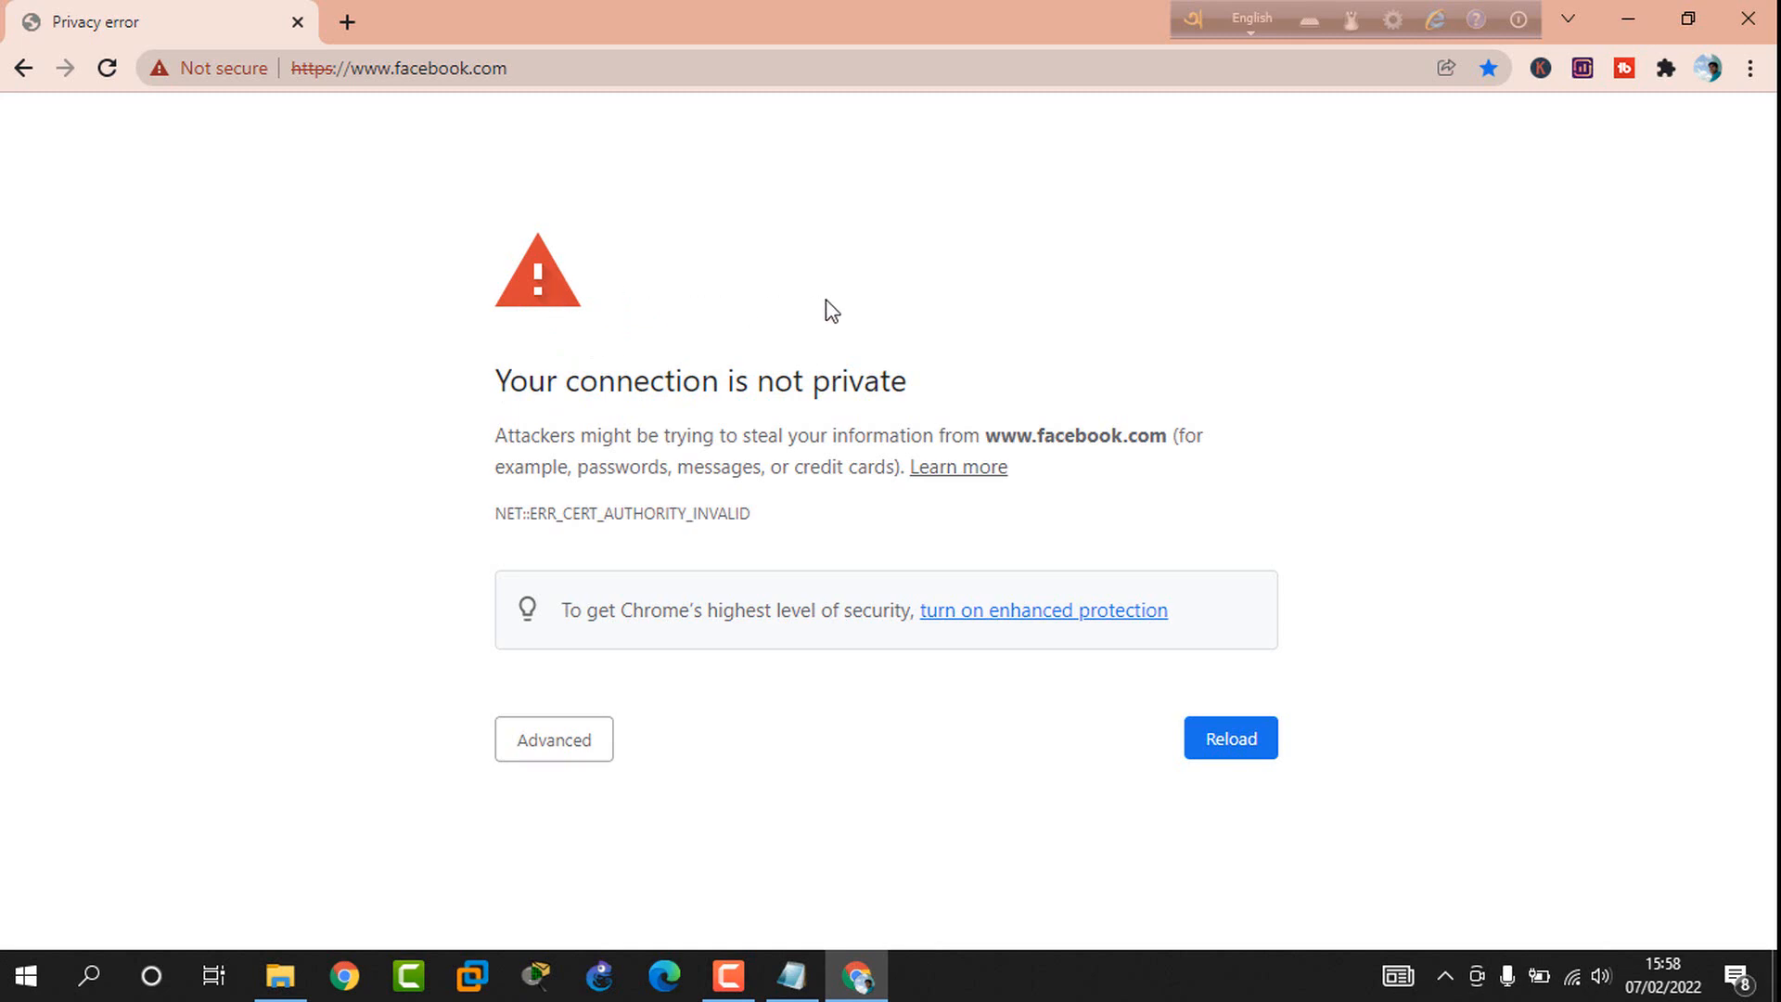
click(347, 22)
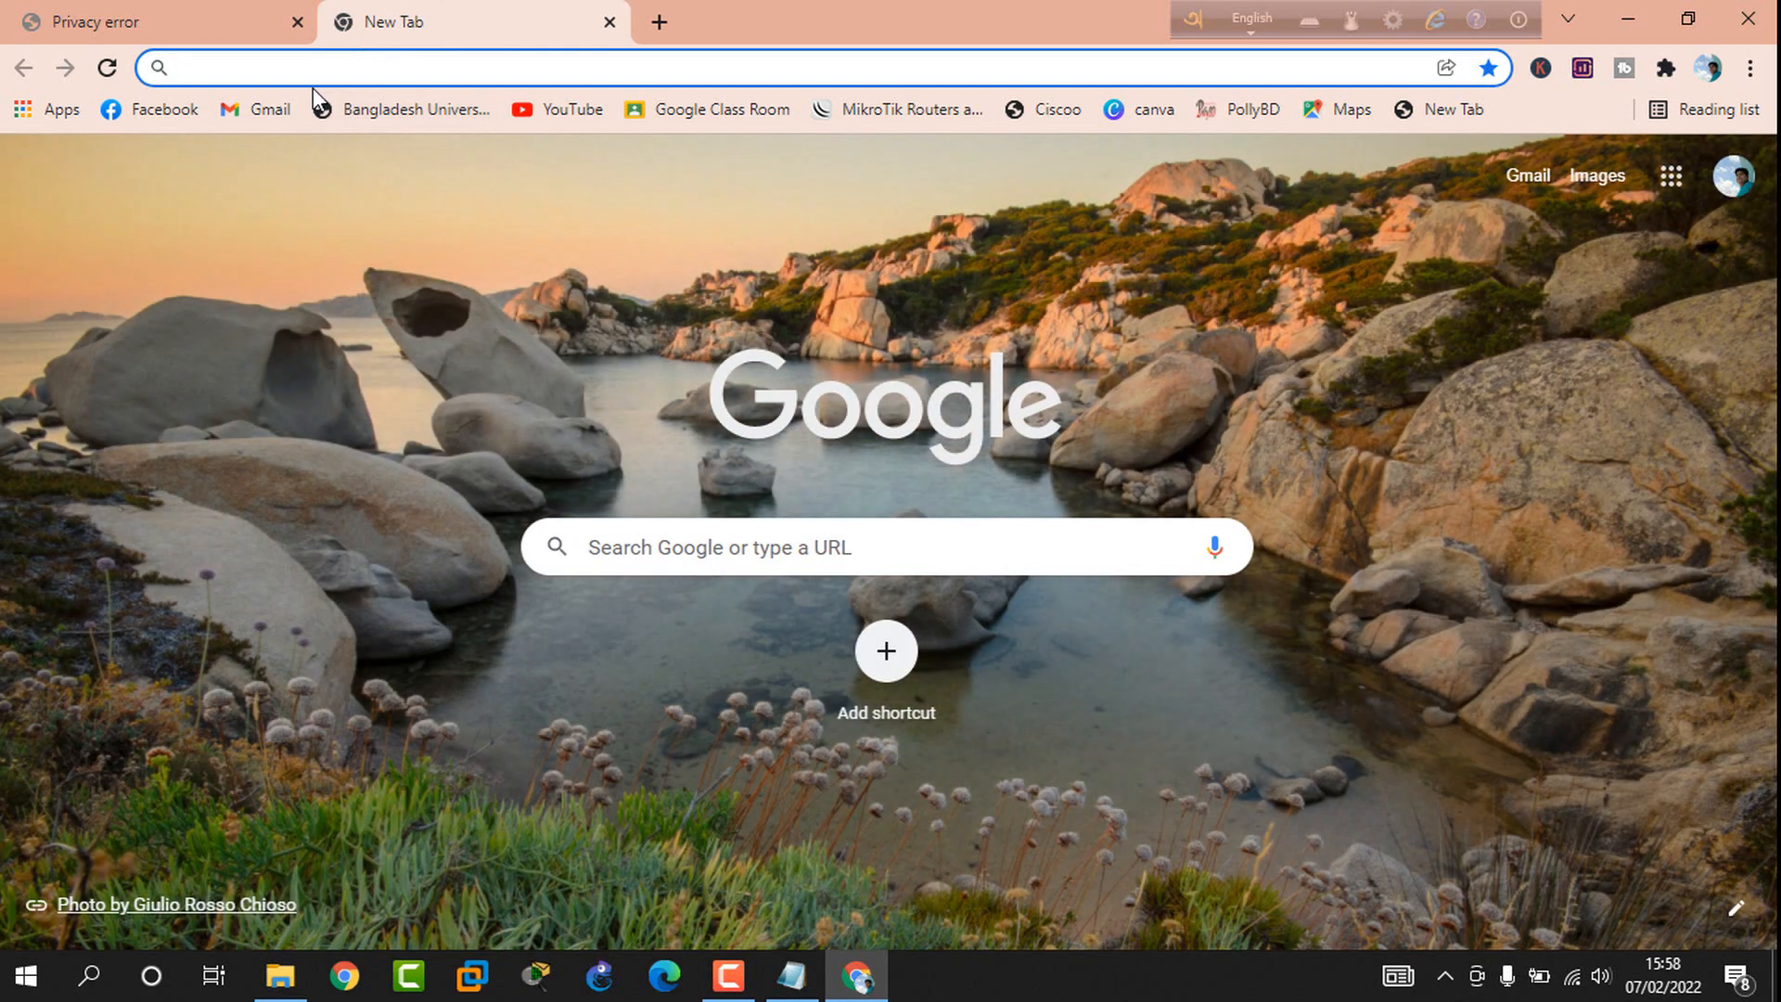
text(www.)
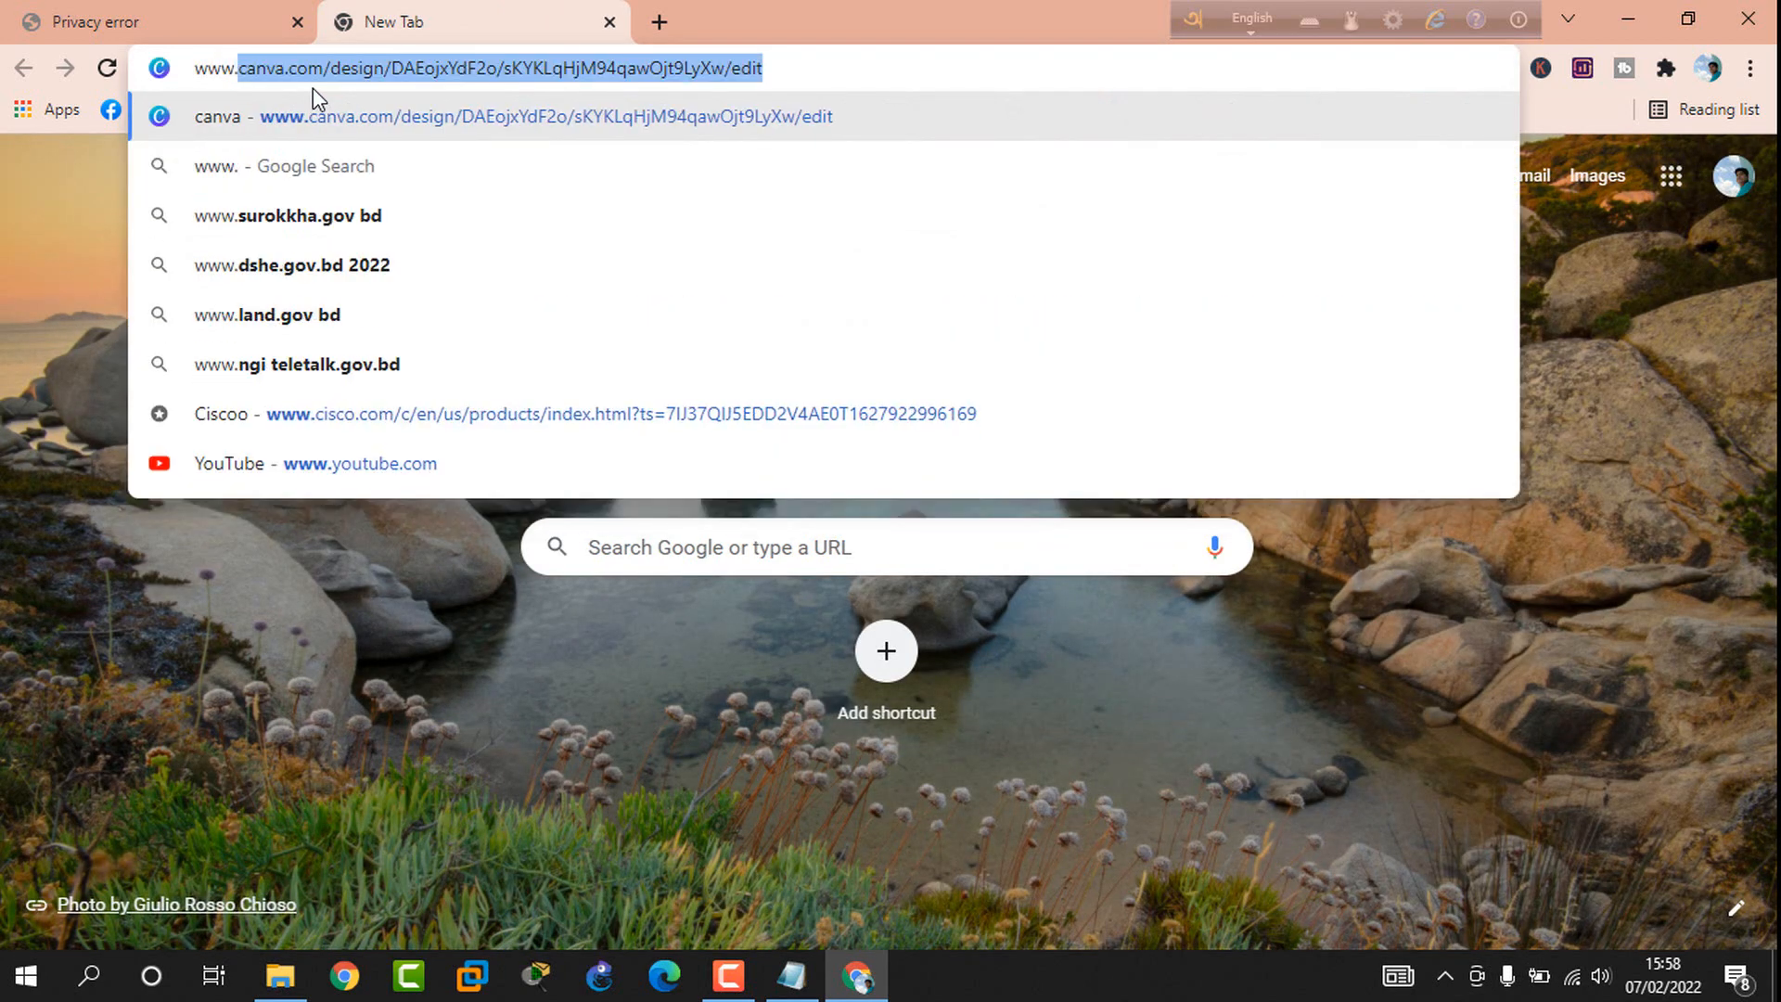
text(yahoo.c)
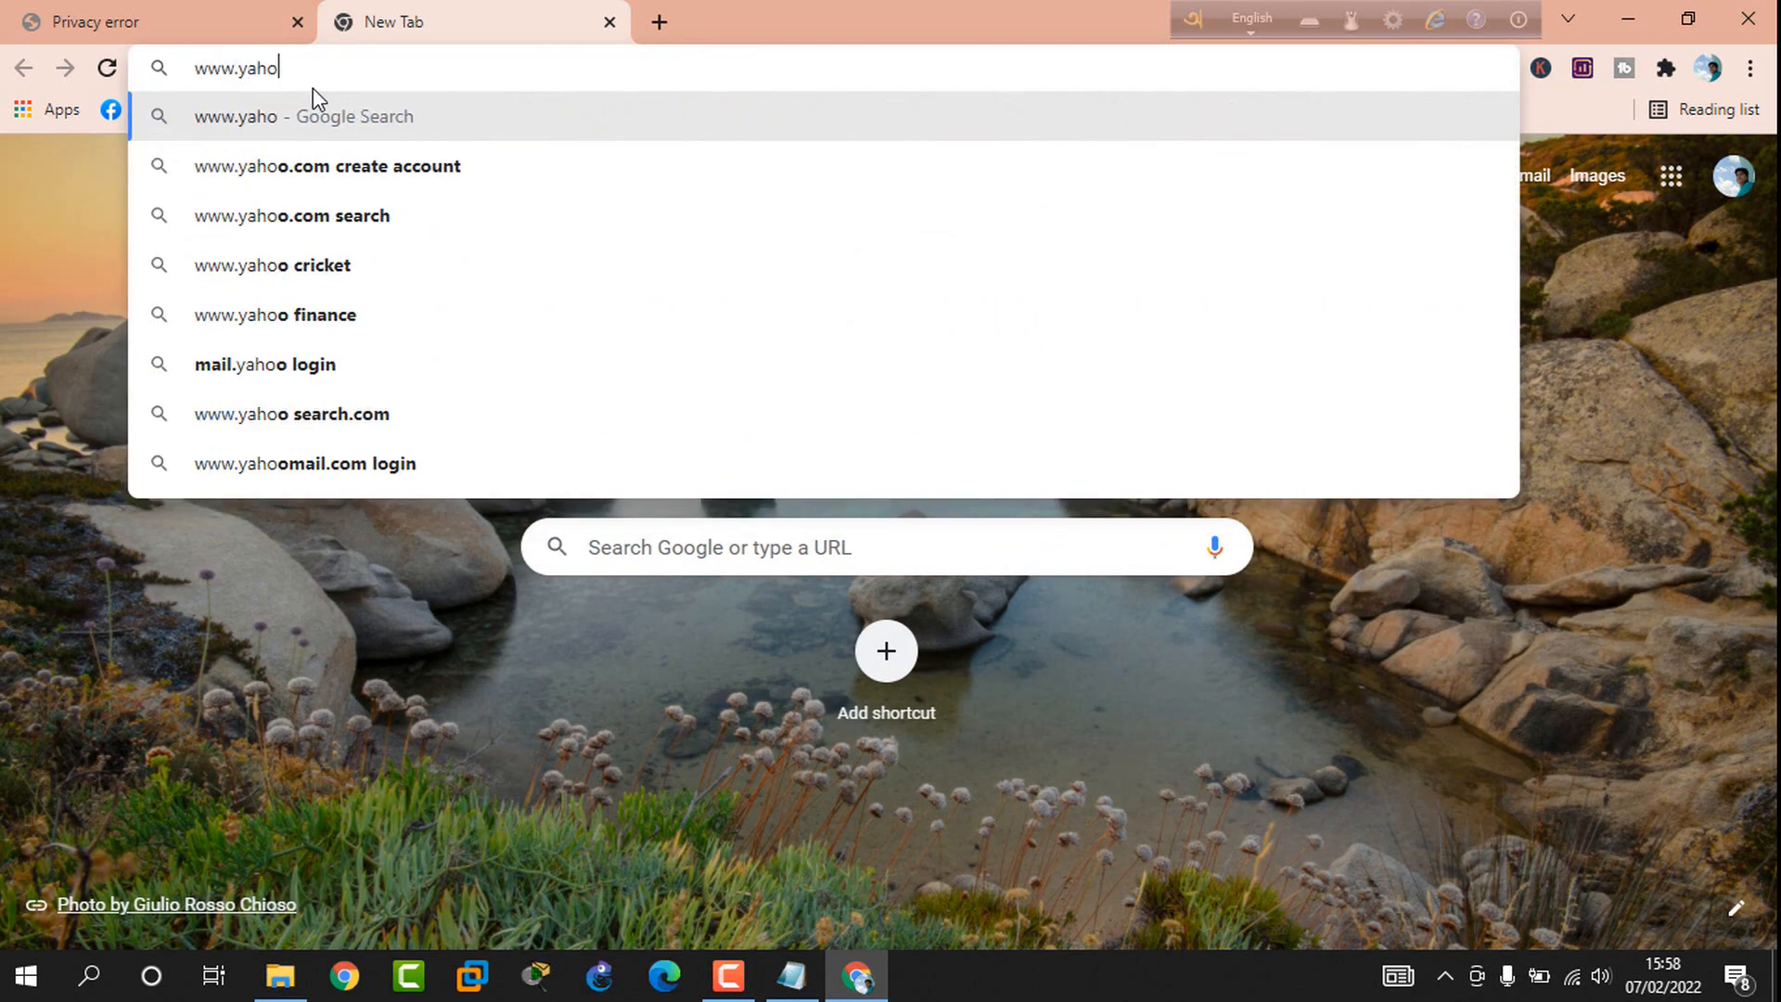
text(om)
key(Return)
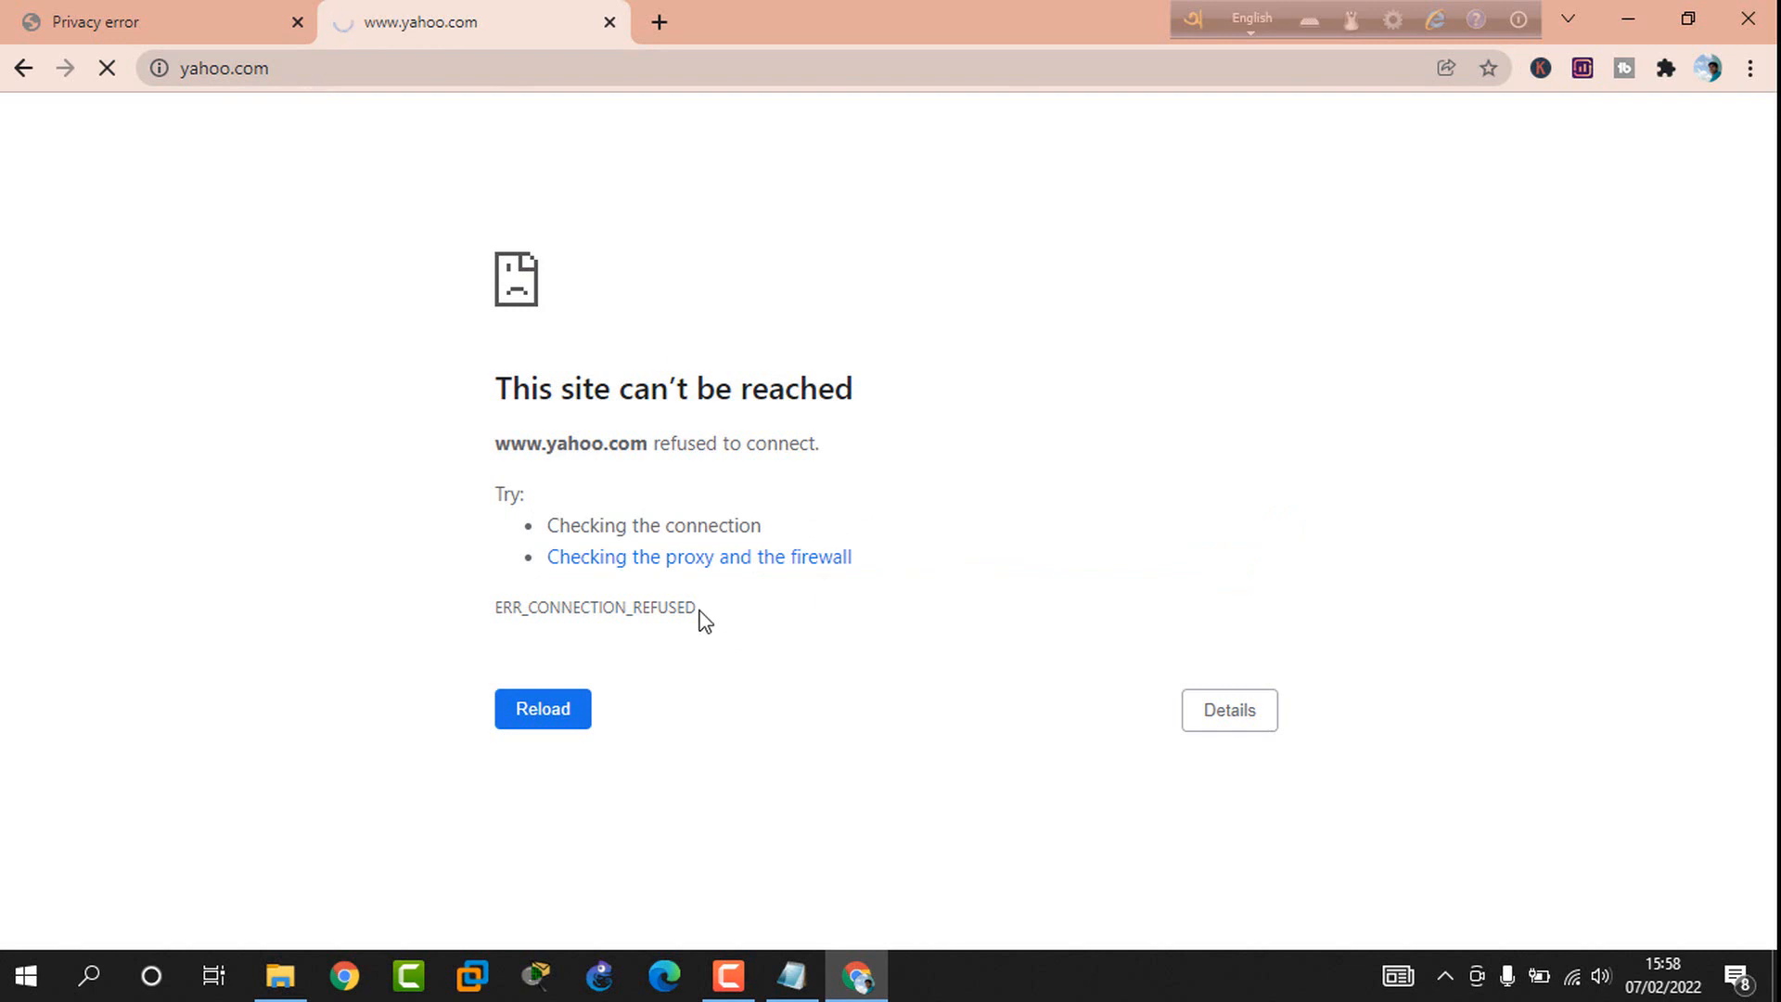
click(659, 20)
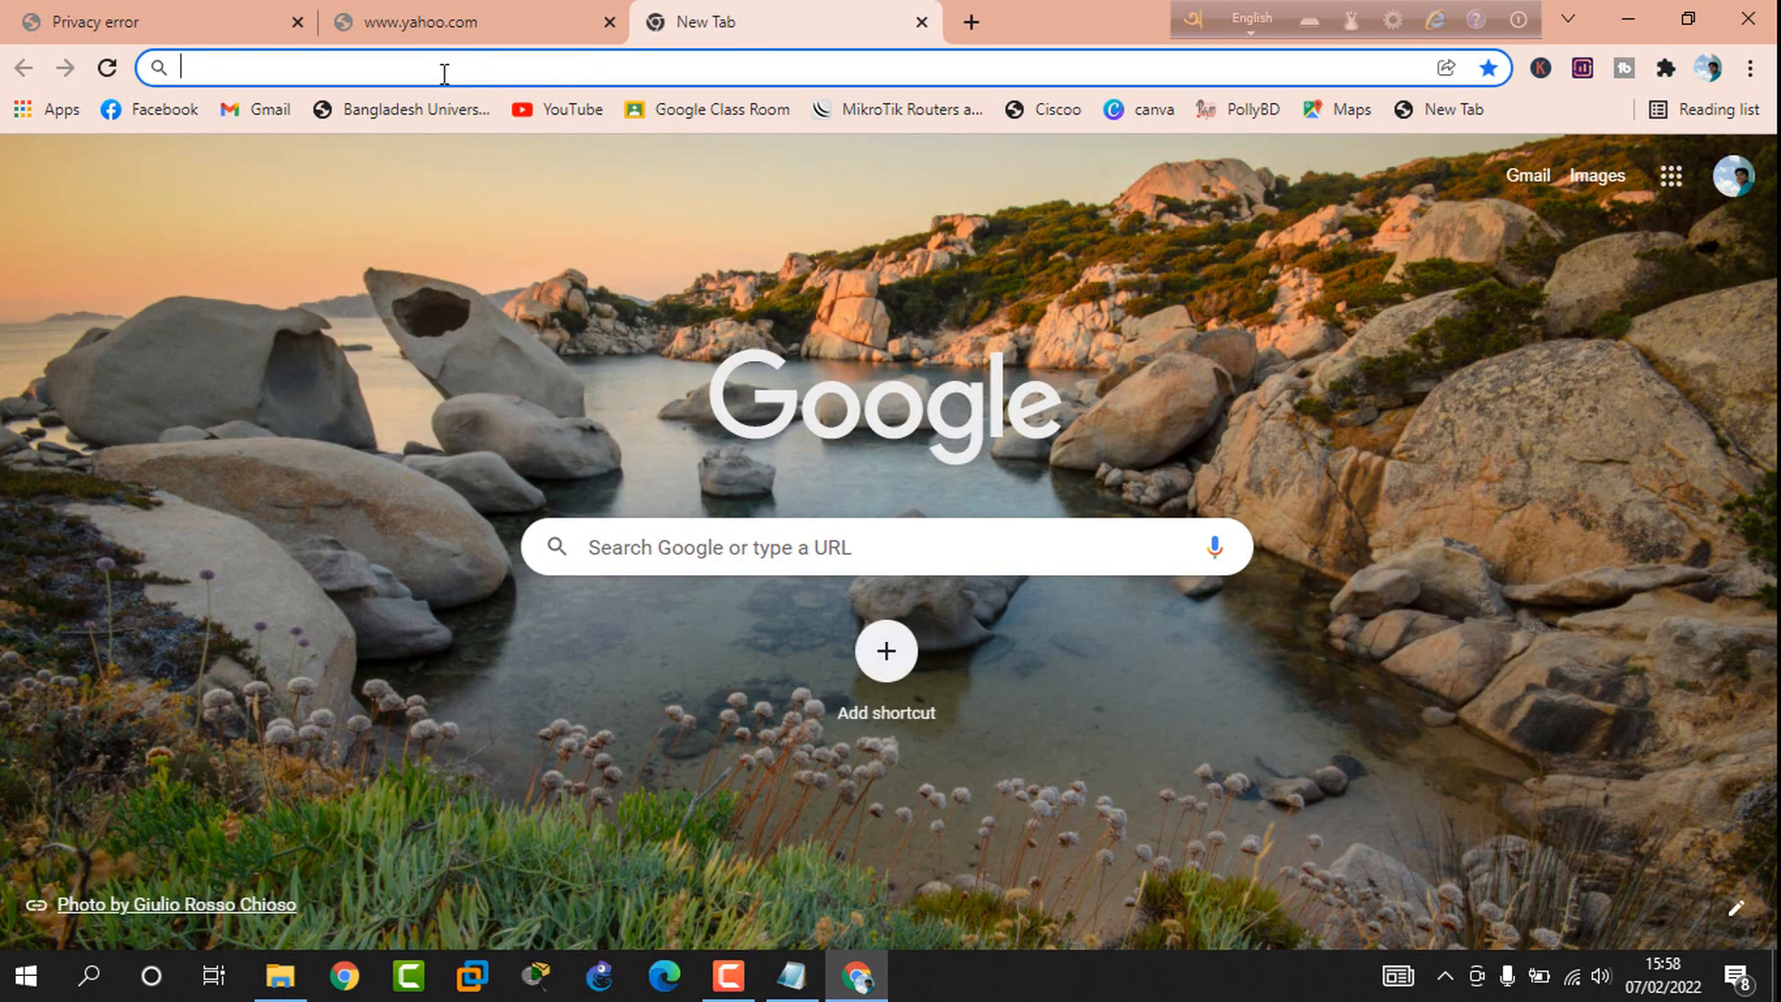
text(www.youtube.com)
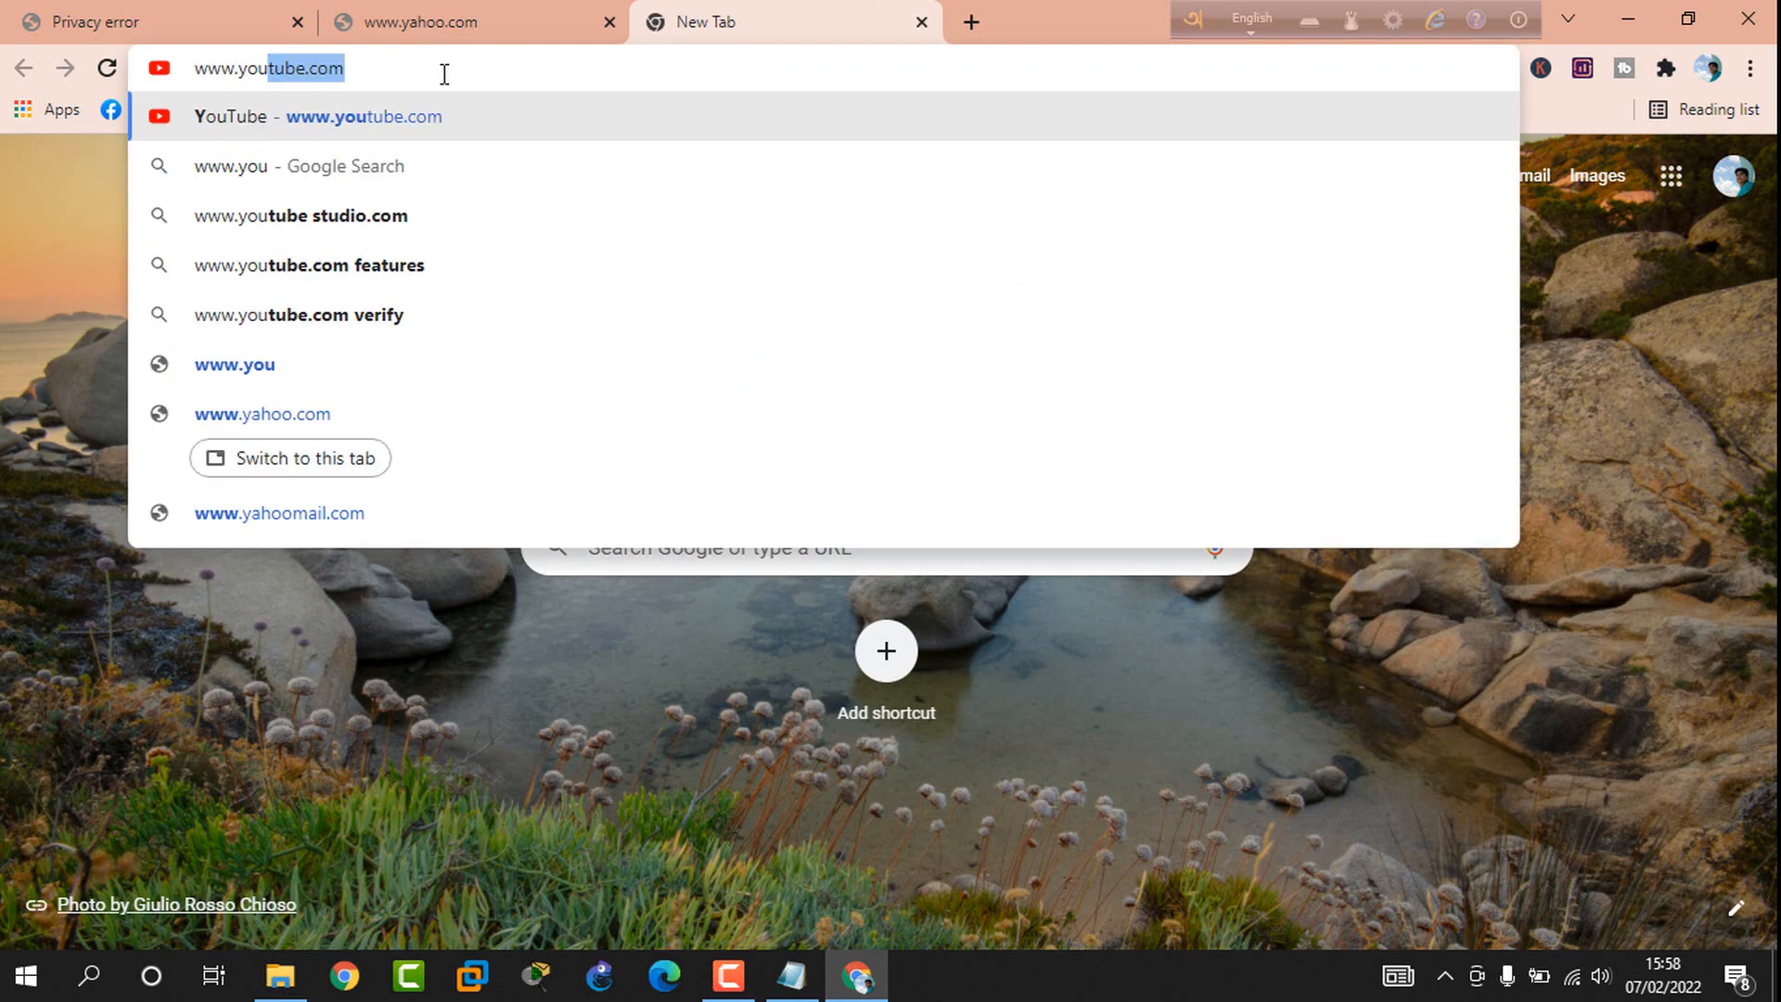
key(Return)
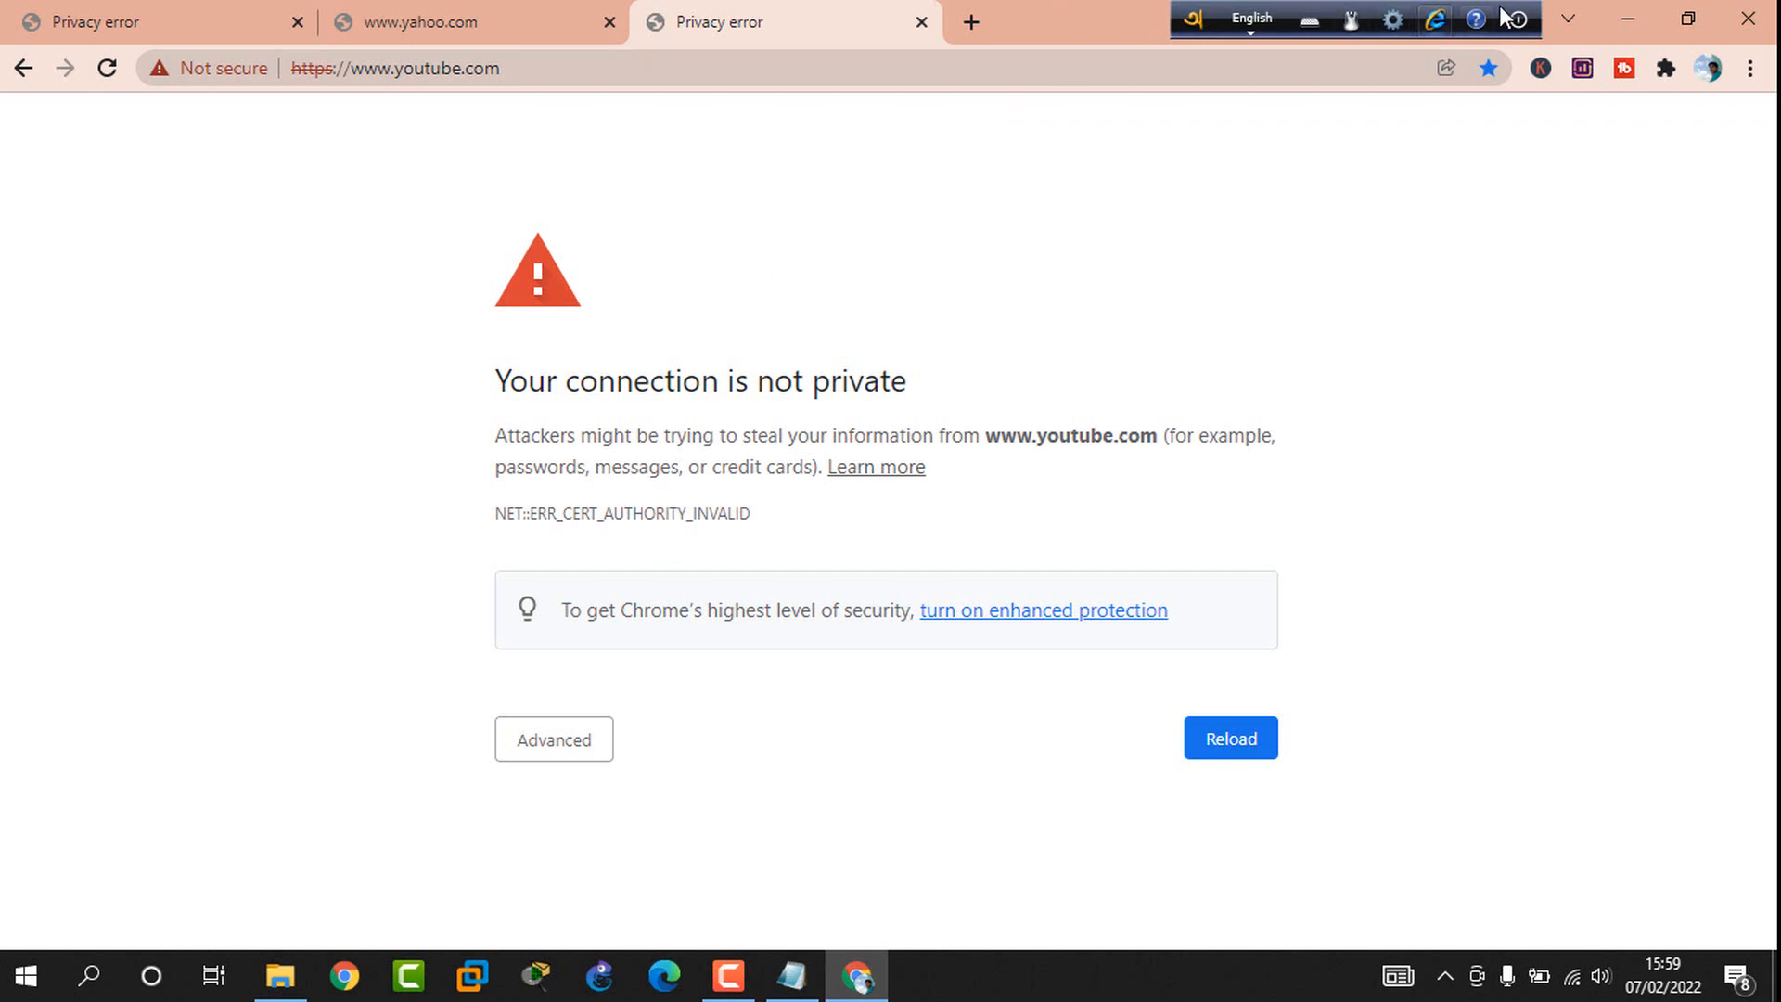
click(1636, 29)
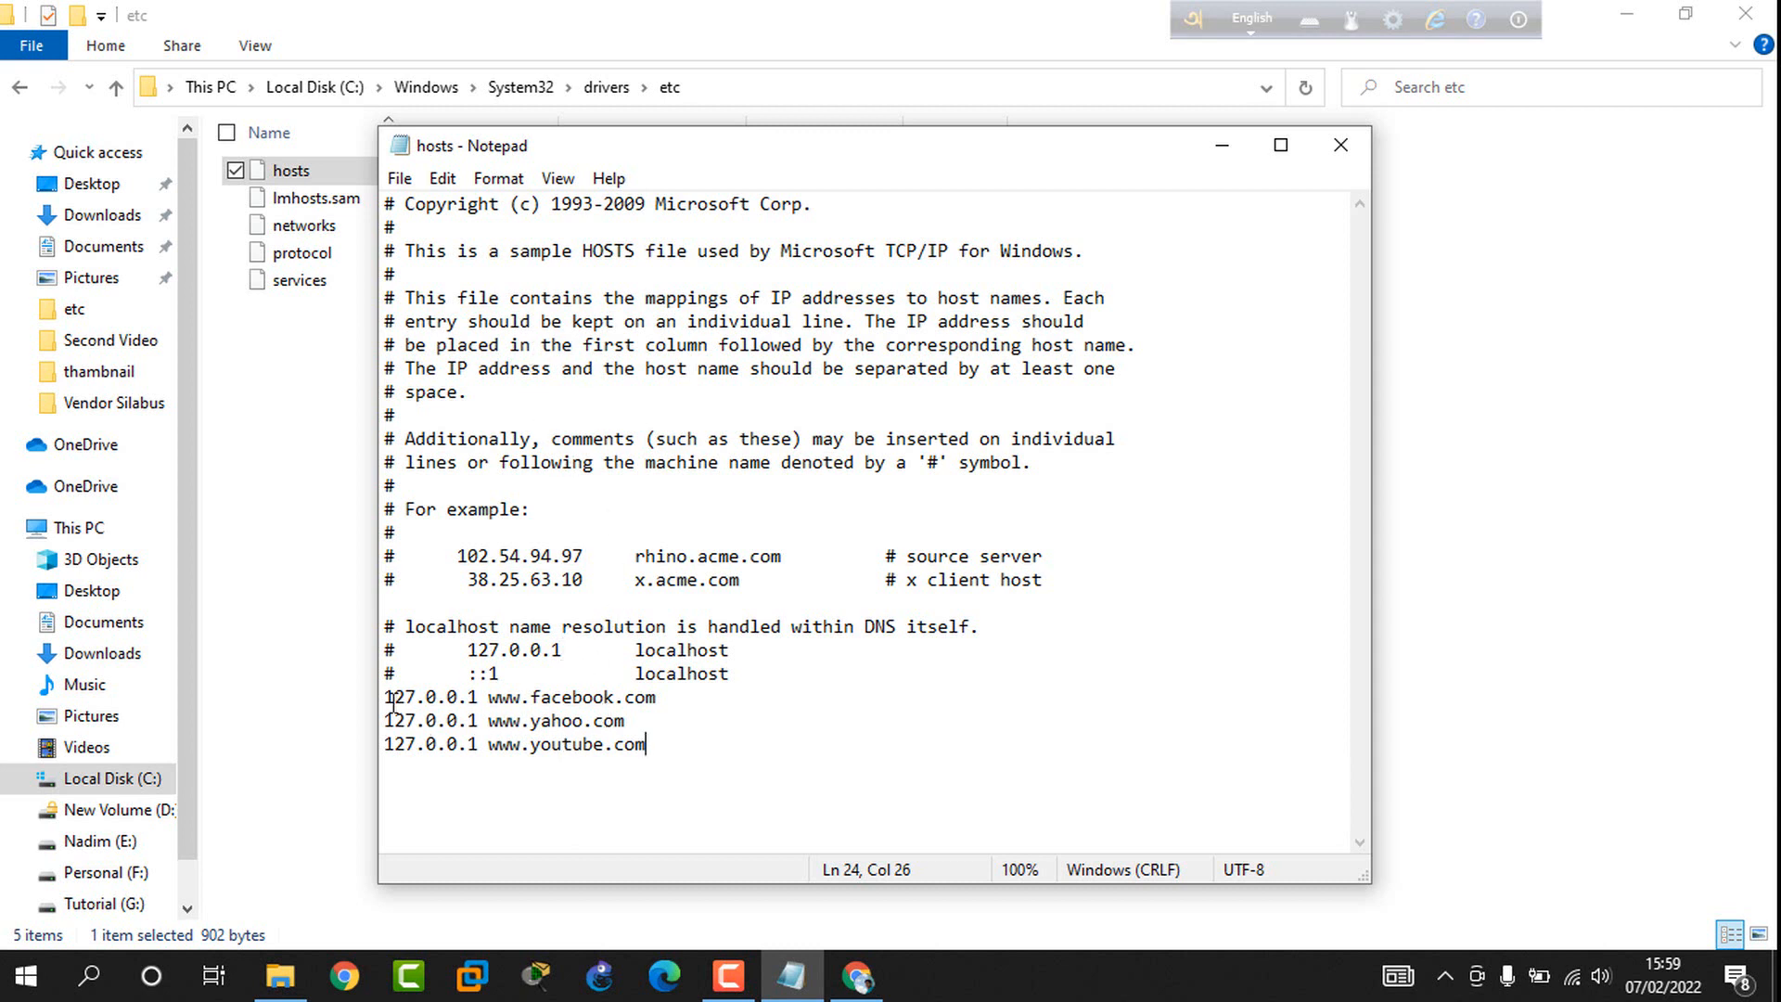
drag(669, 749, 415, 698)
click(662, 780)
click(388, 698)
text(3)
key(BackSpace)
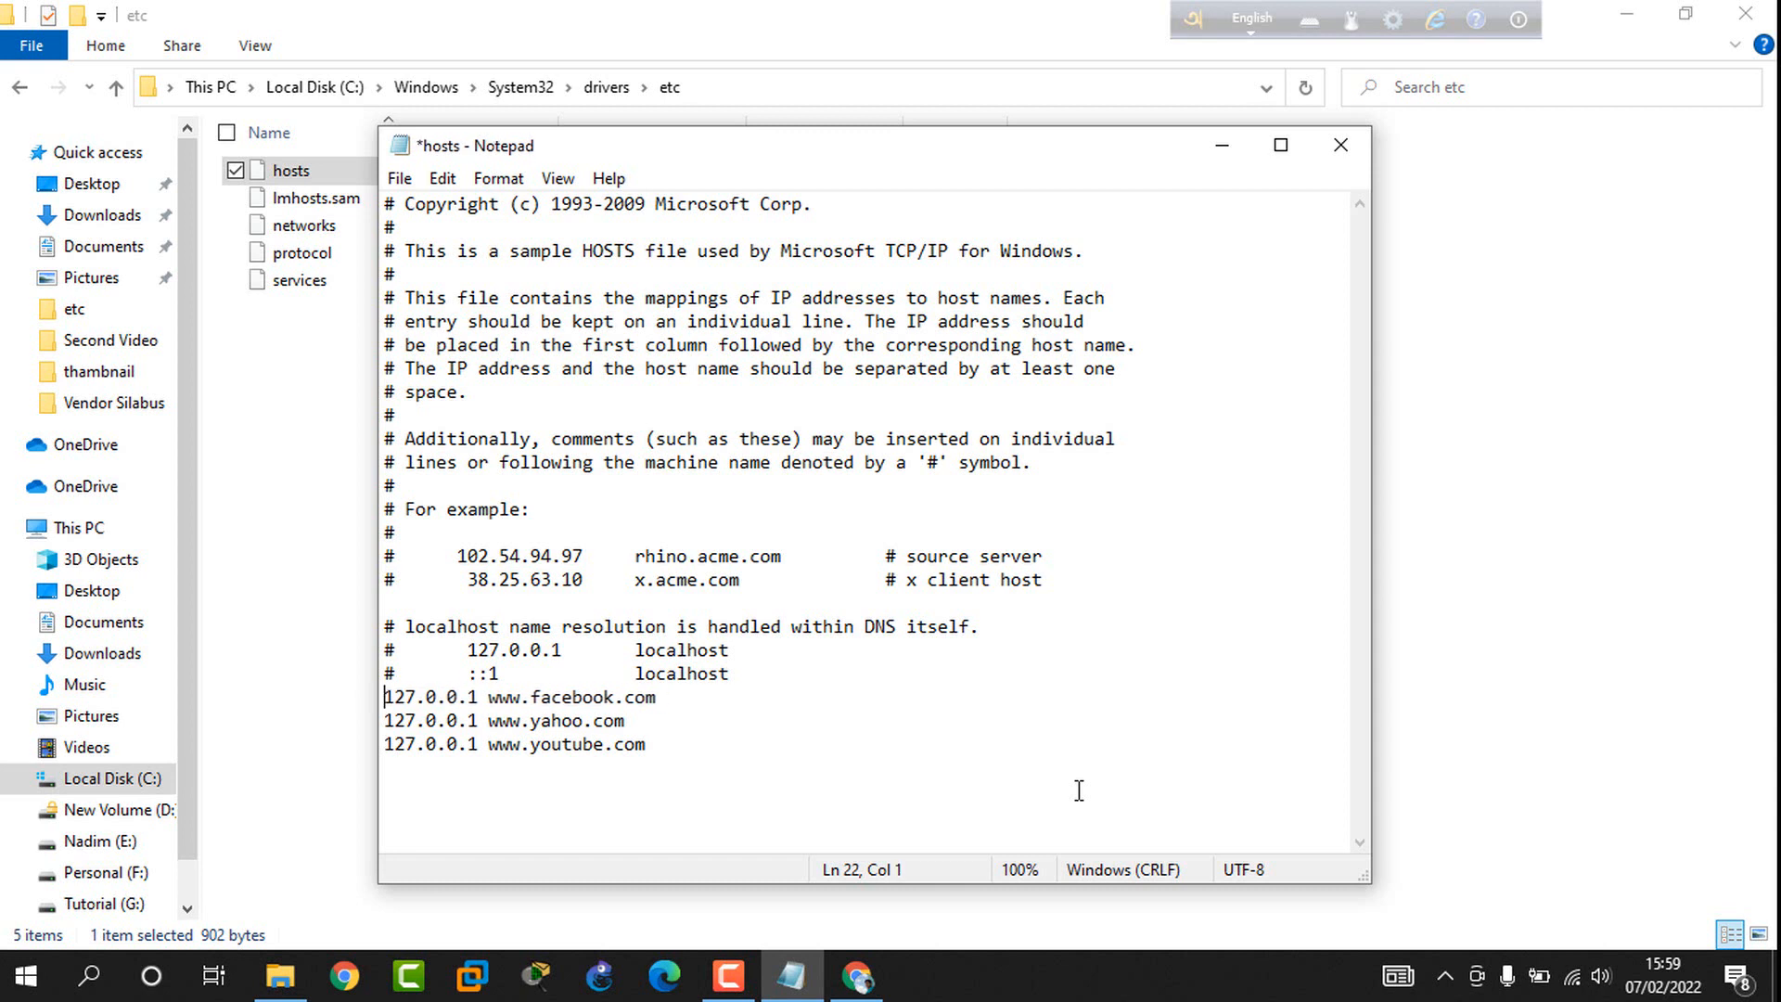
text(#)
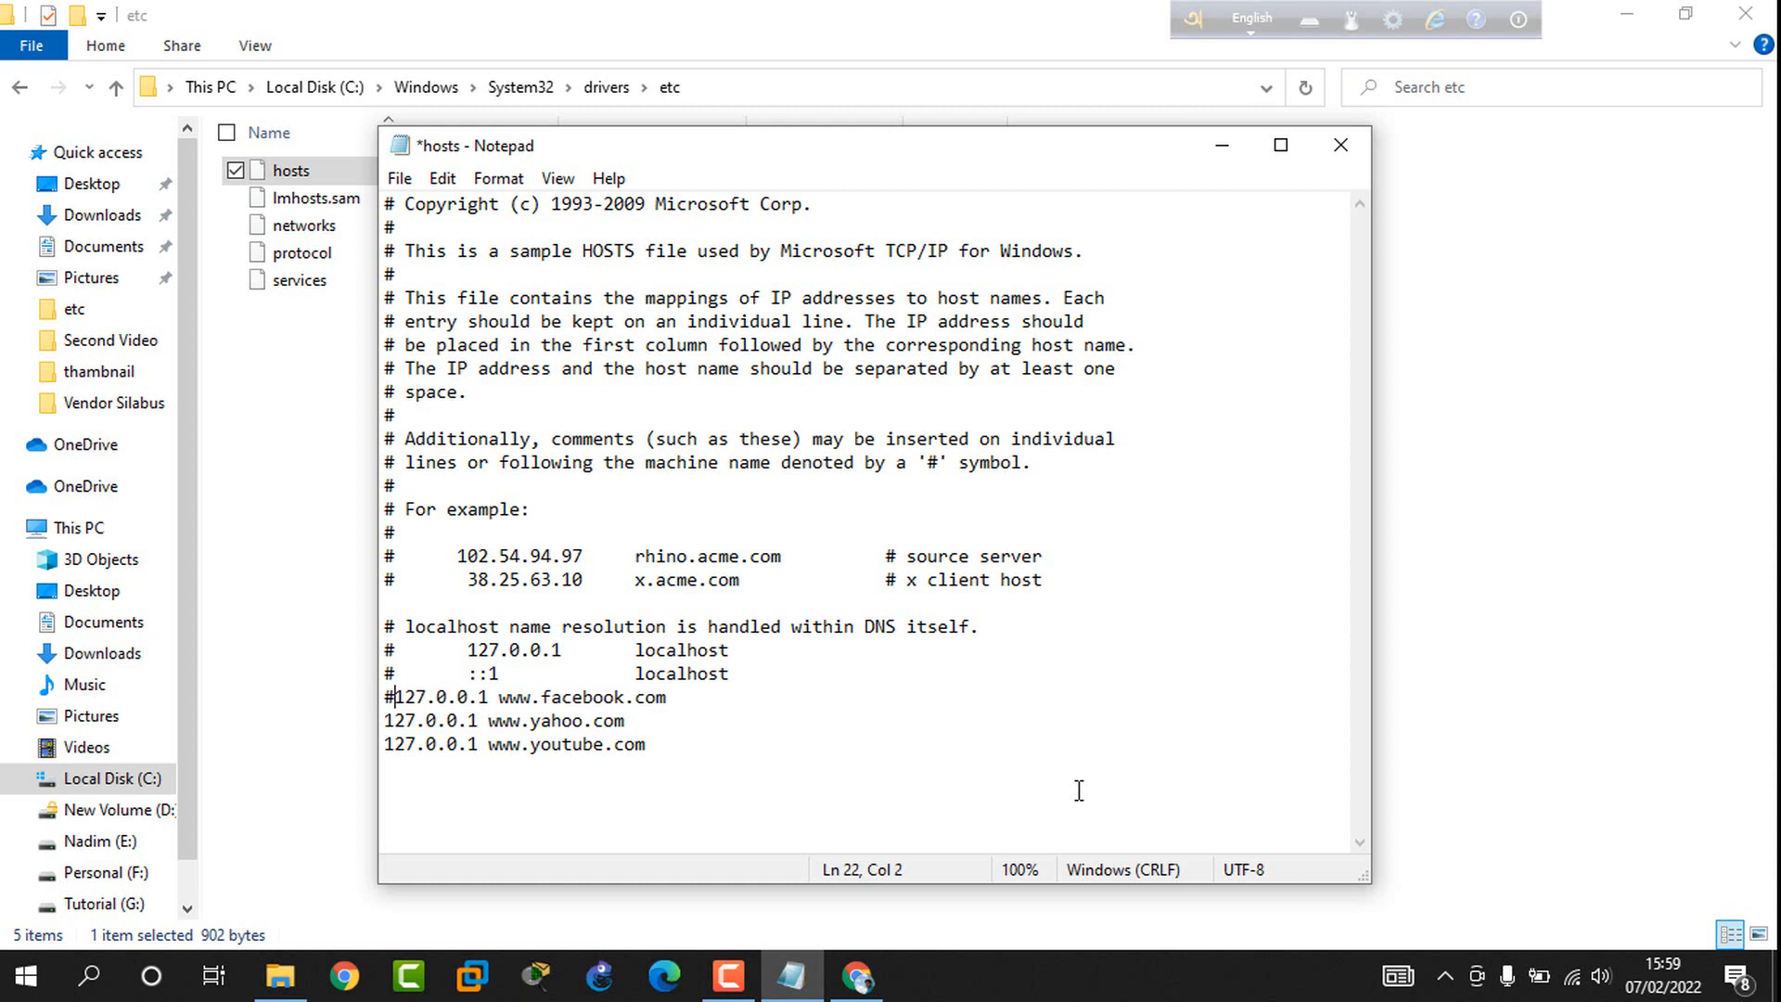
key(Down)
key(Left)
text(#)
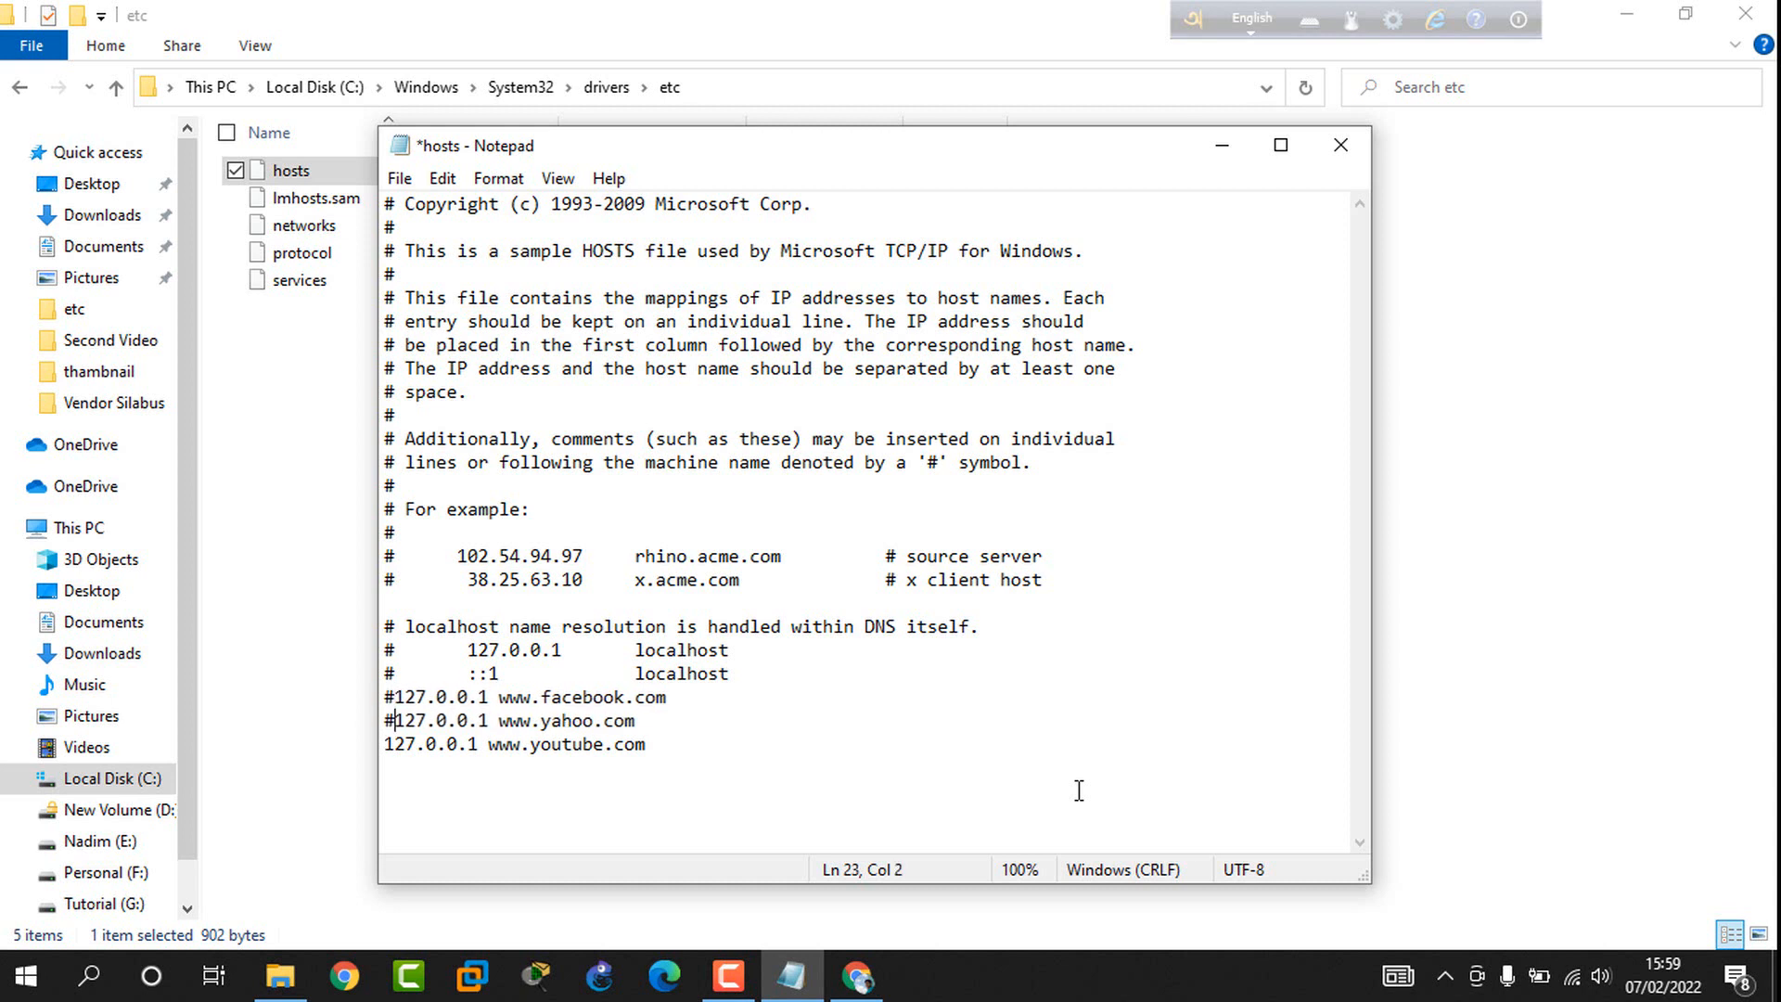
key(Down)
key(Left)
text(#)
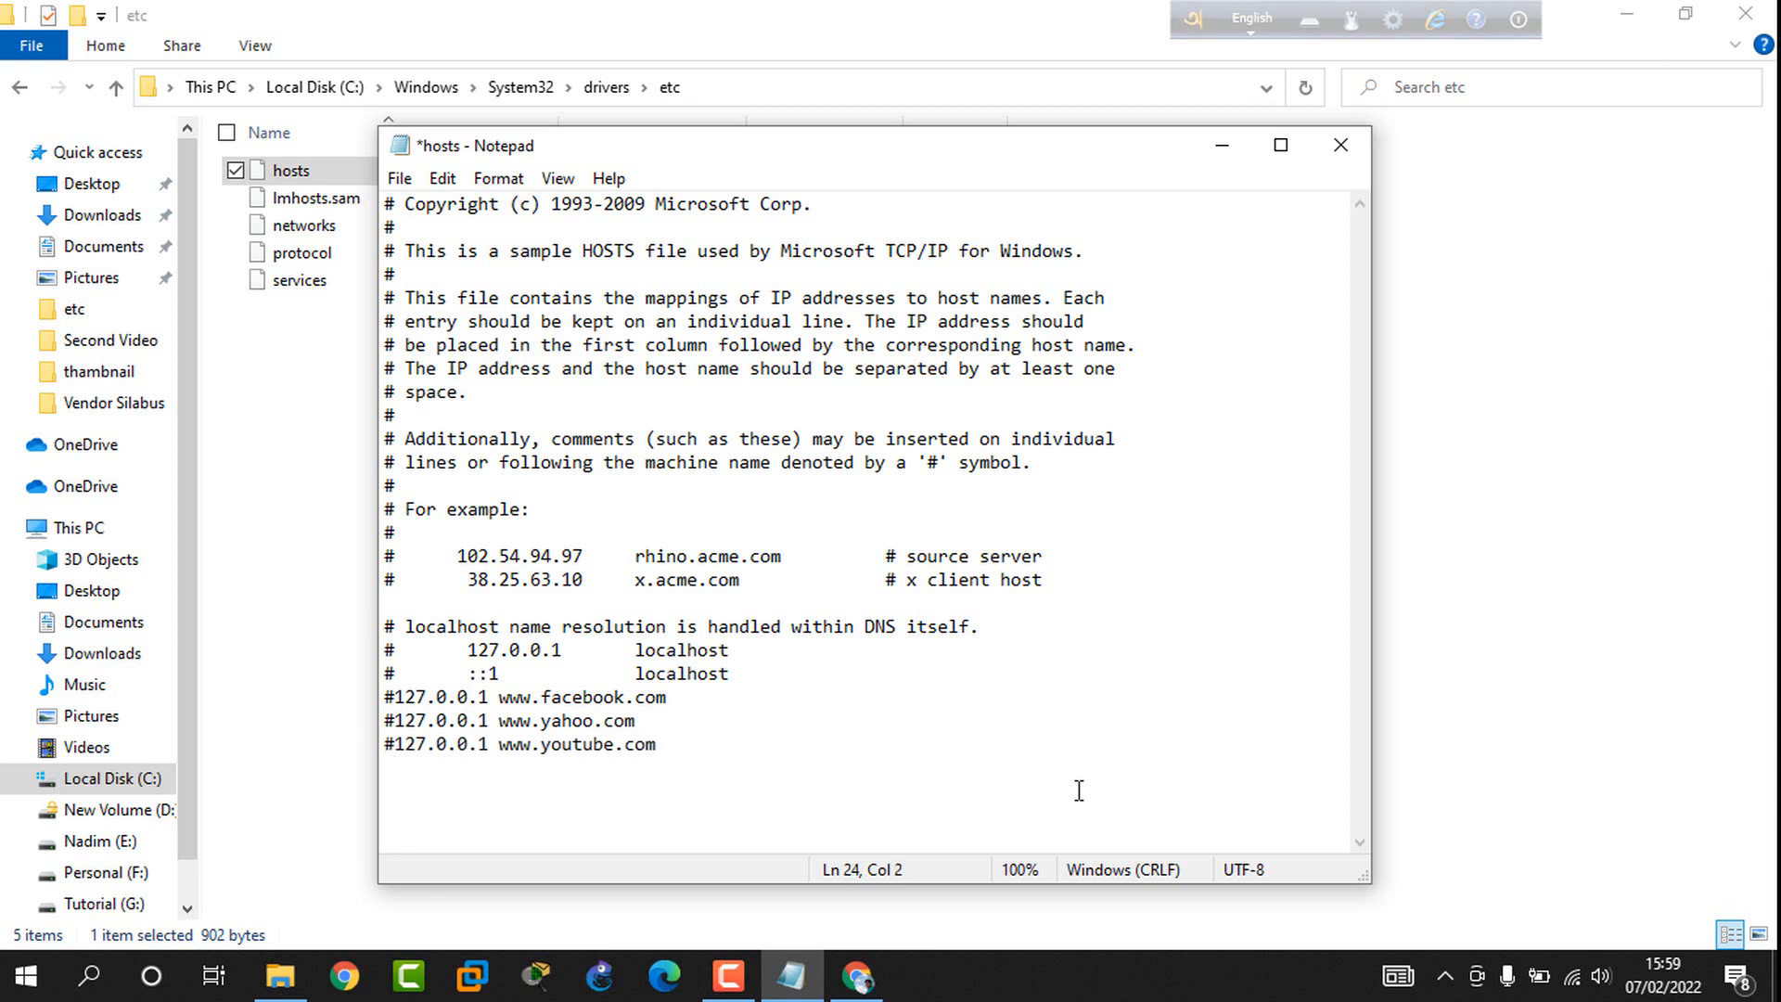
key(ctrl+s)
click(1232, 146)
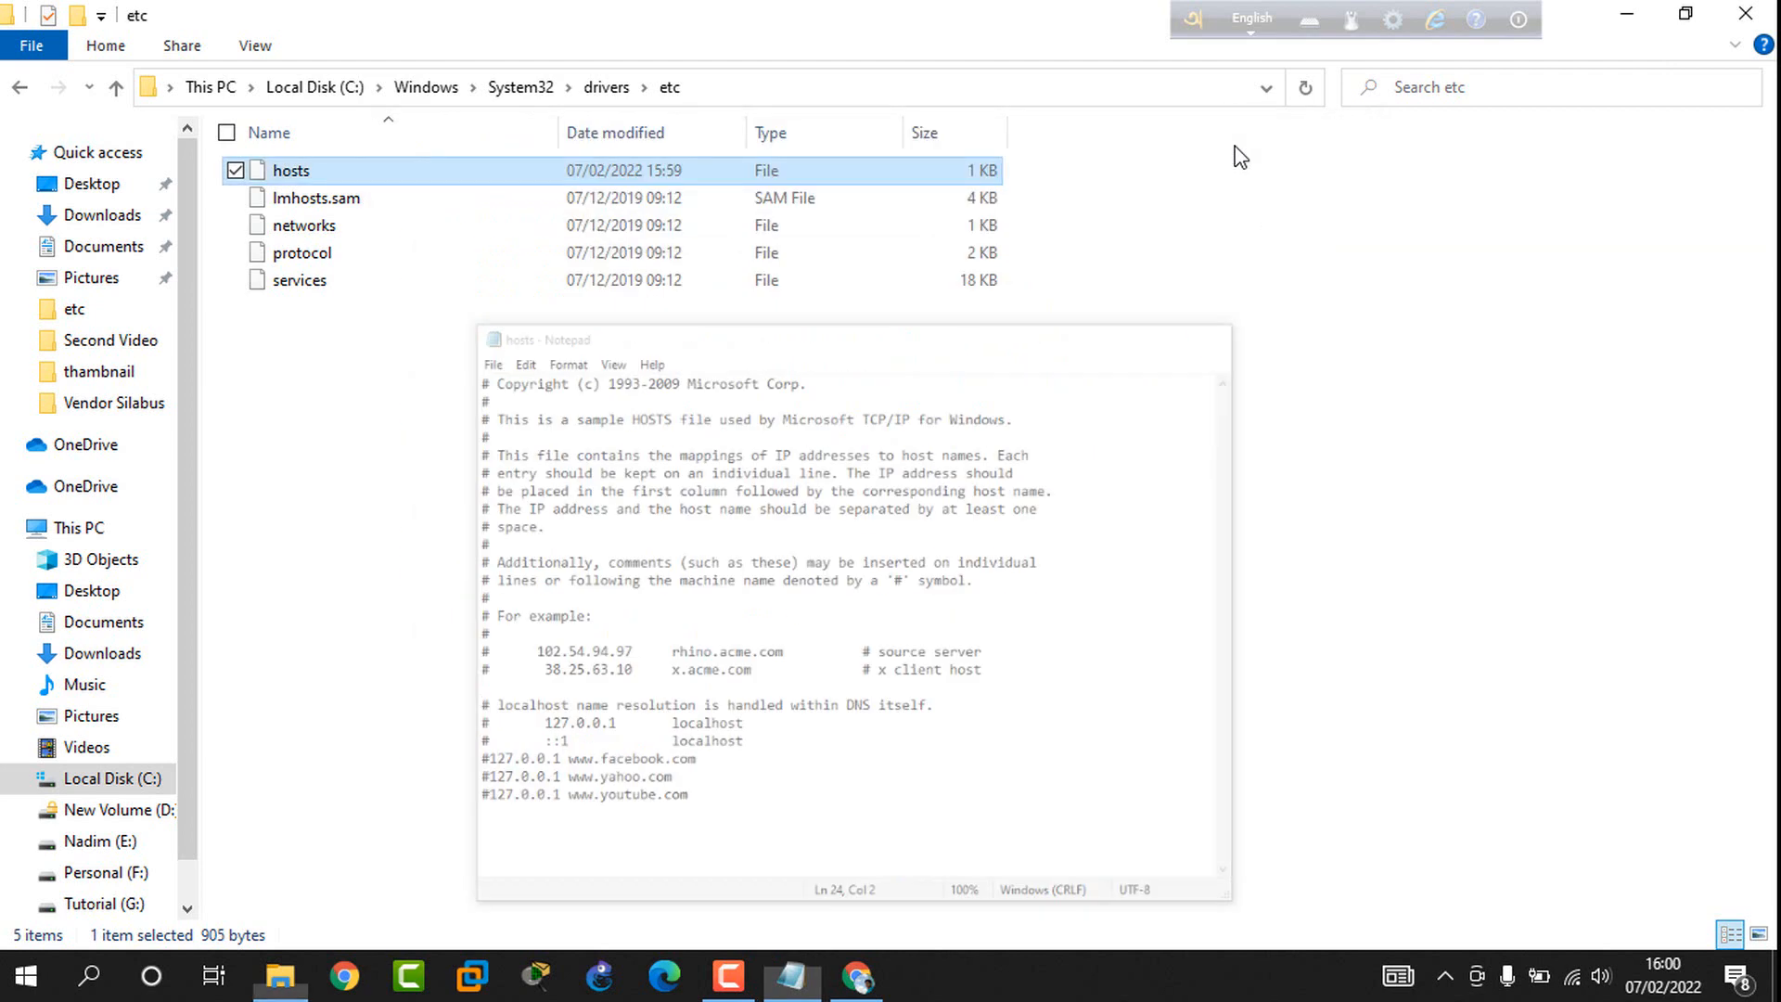
Step: Switch to Chrome and reload the YouTube page to check whether it is unblocked
click(855, 974)
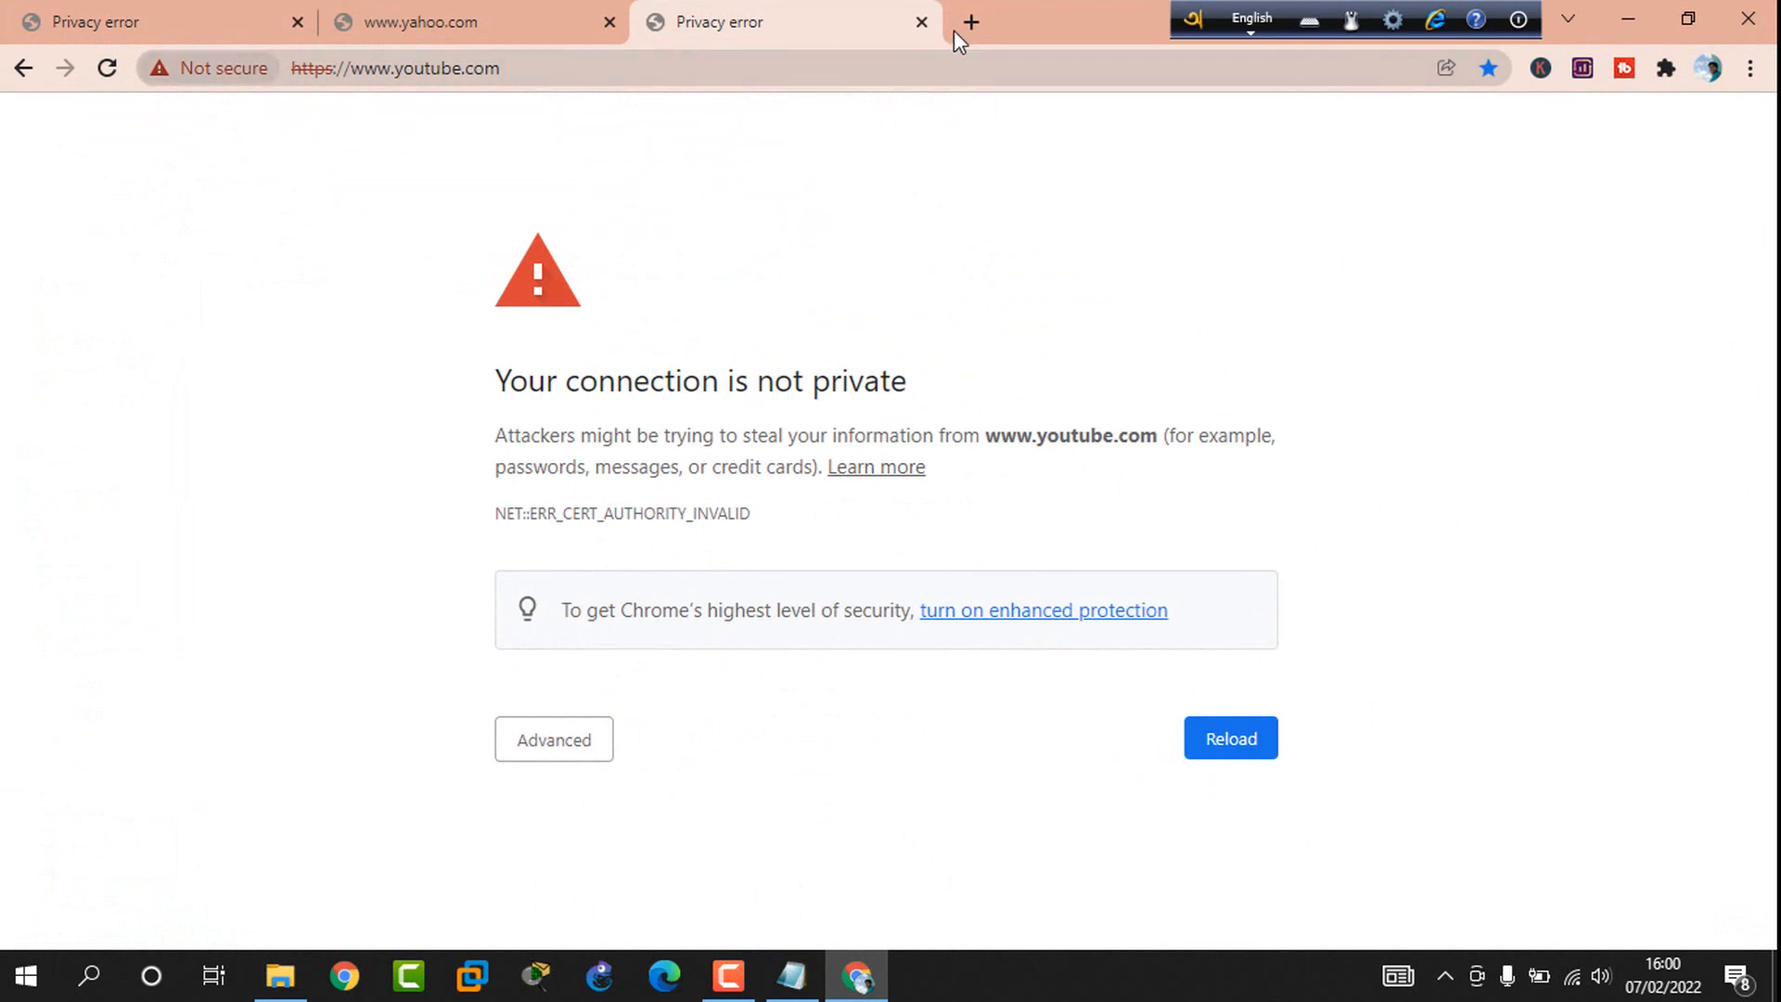
click(107, 69)
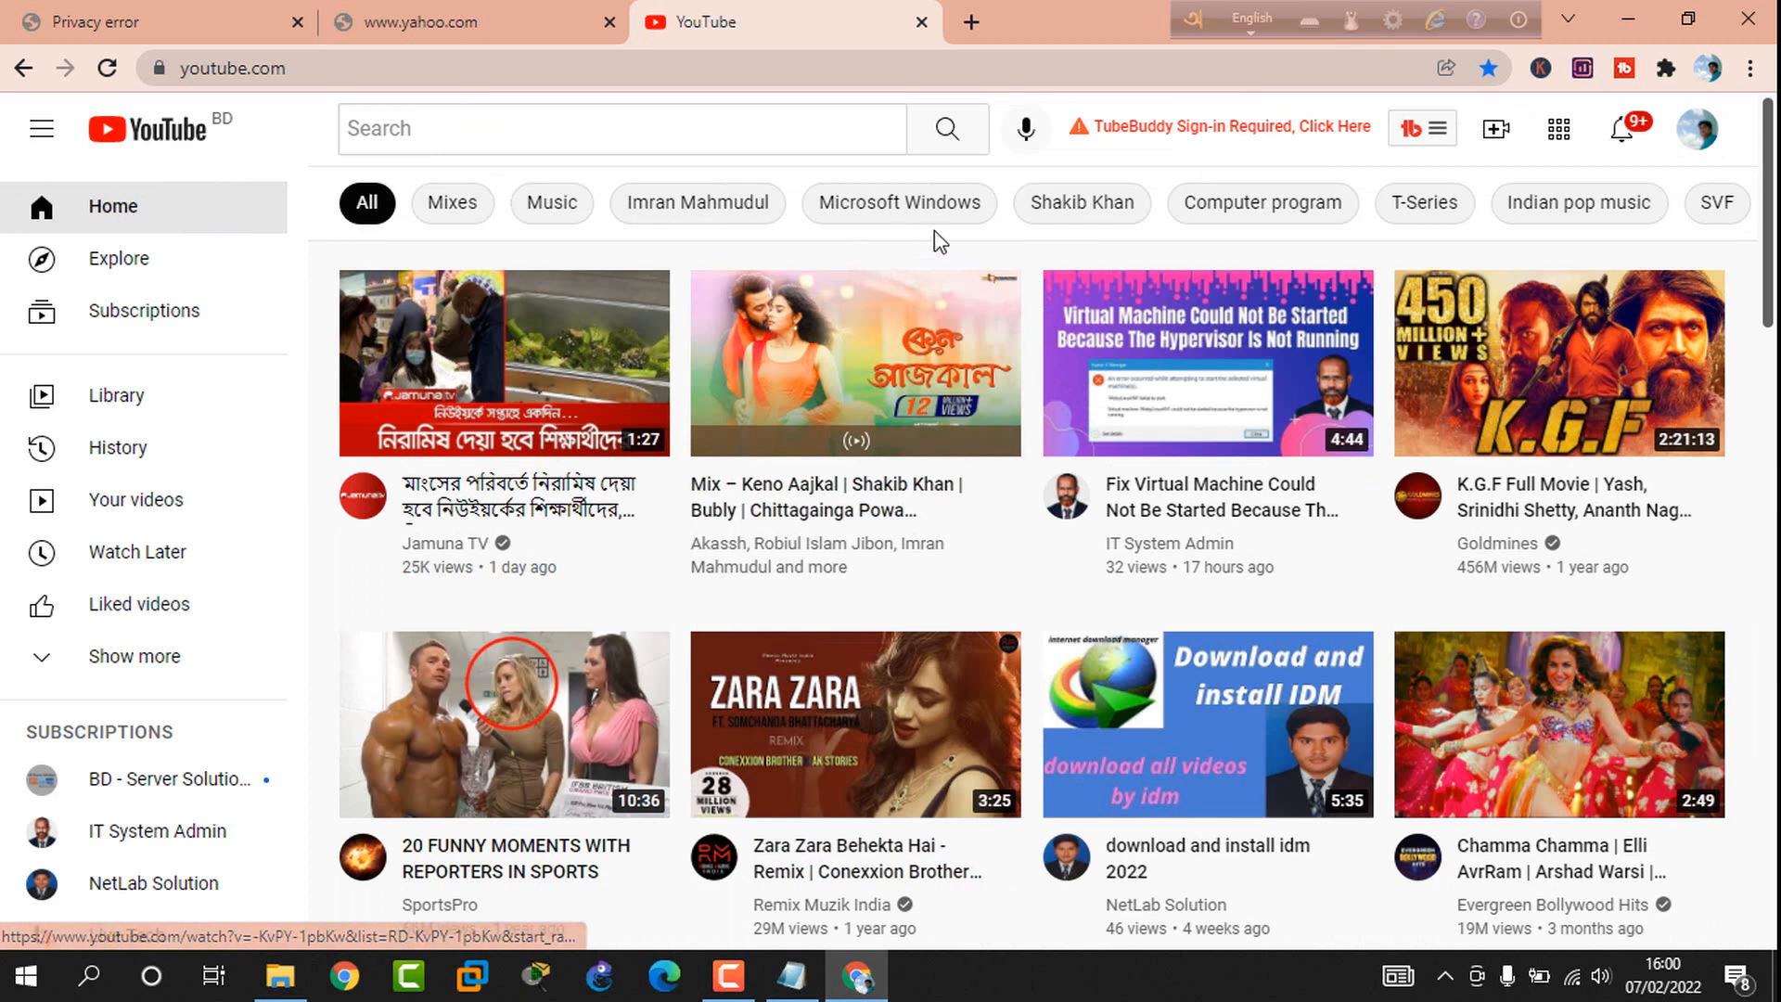
drag(866, 212, 736, 159)
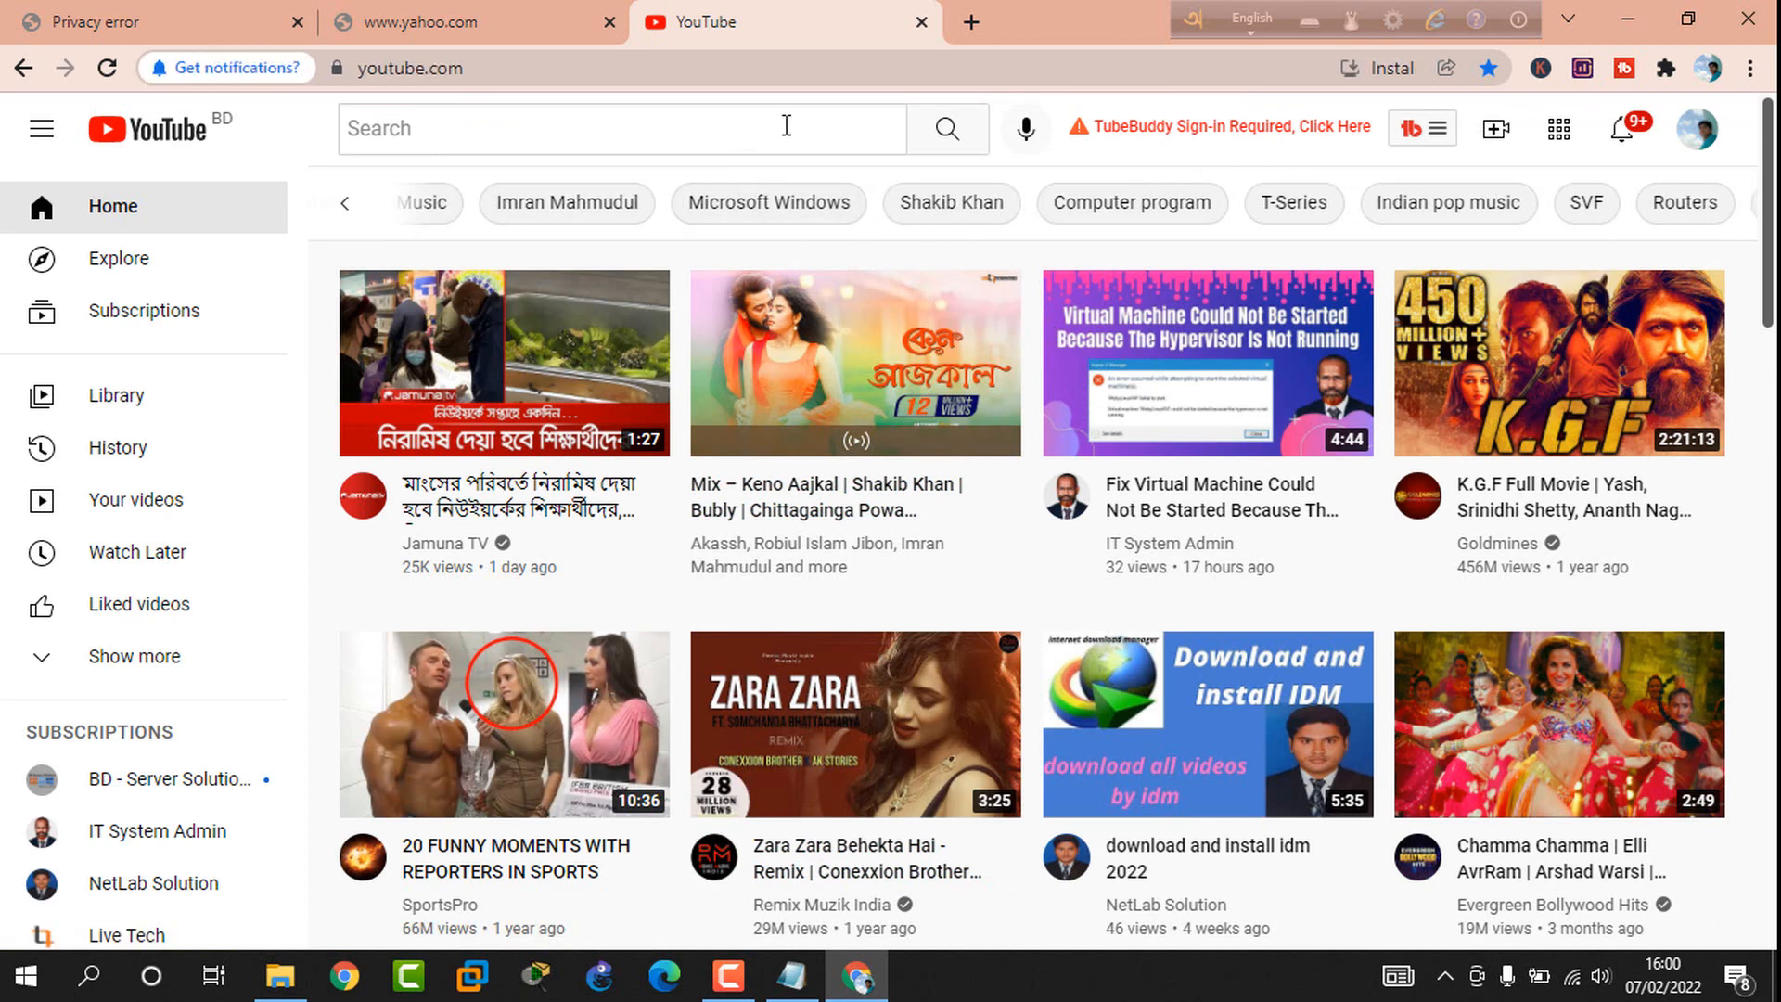
Step: Reload the Yahoo and Facebook pages in their tabs to check whether they are unblocked
click(412, 22)
click(107, 71)
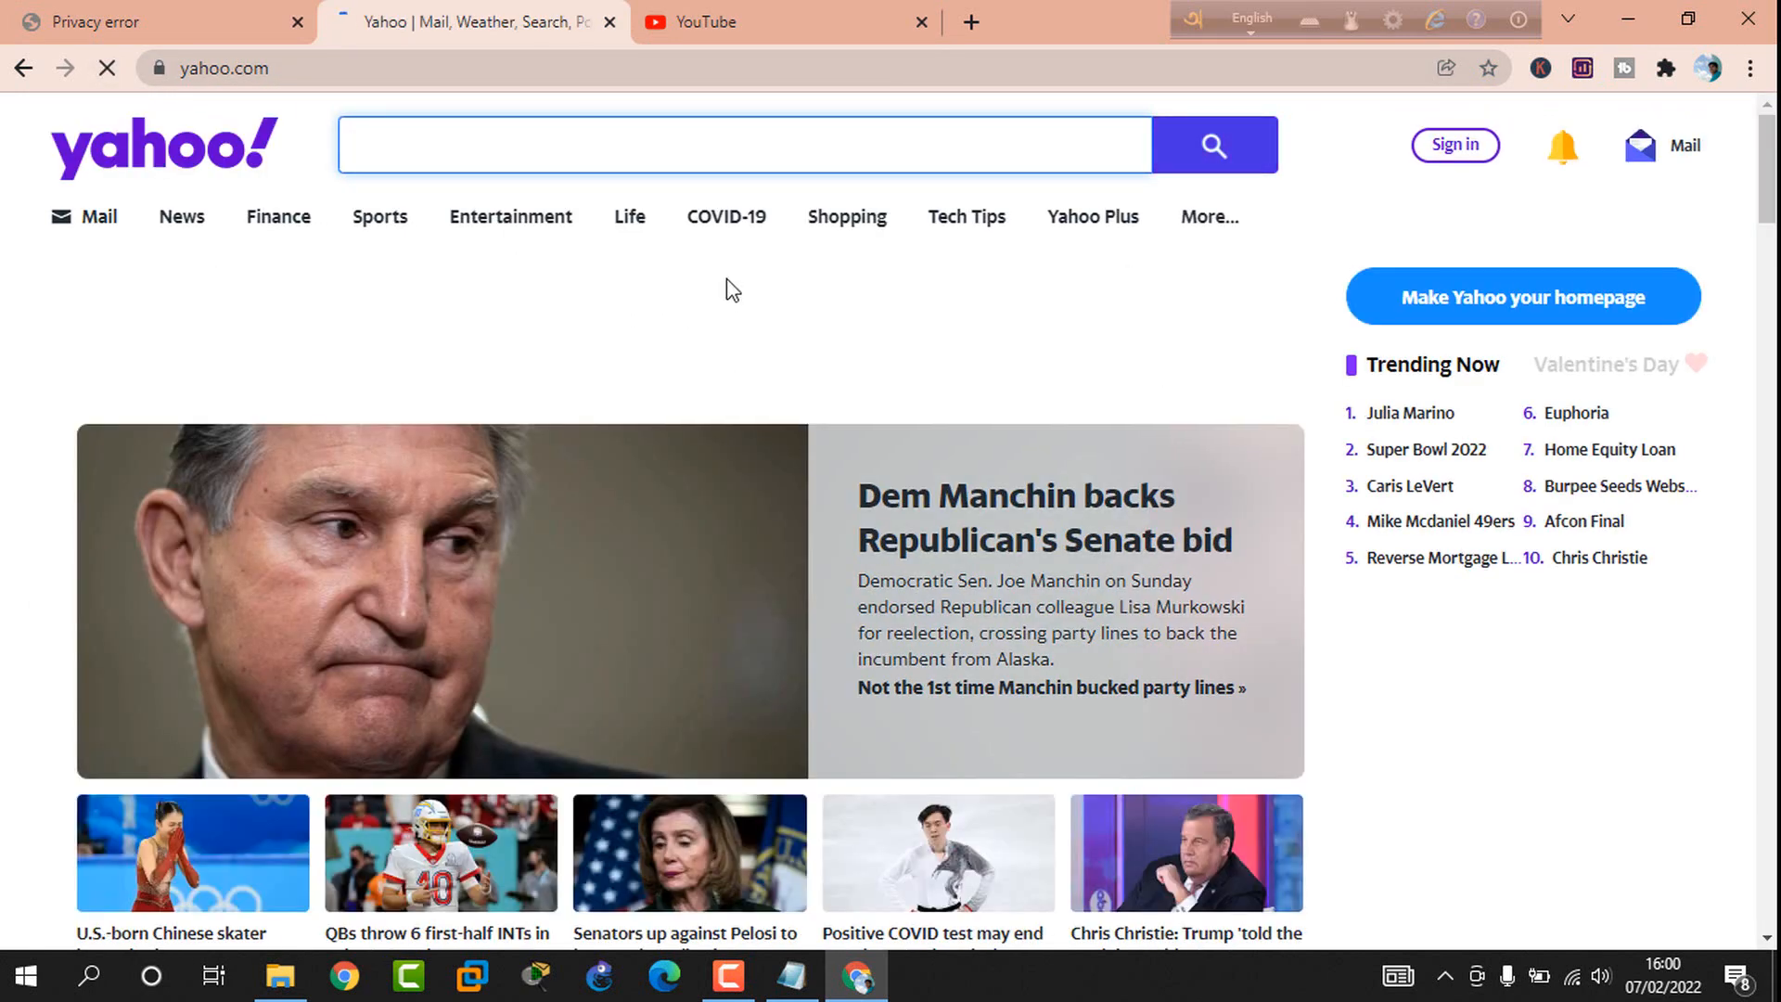
click(197, 19)
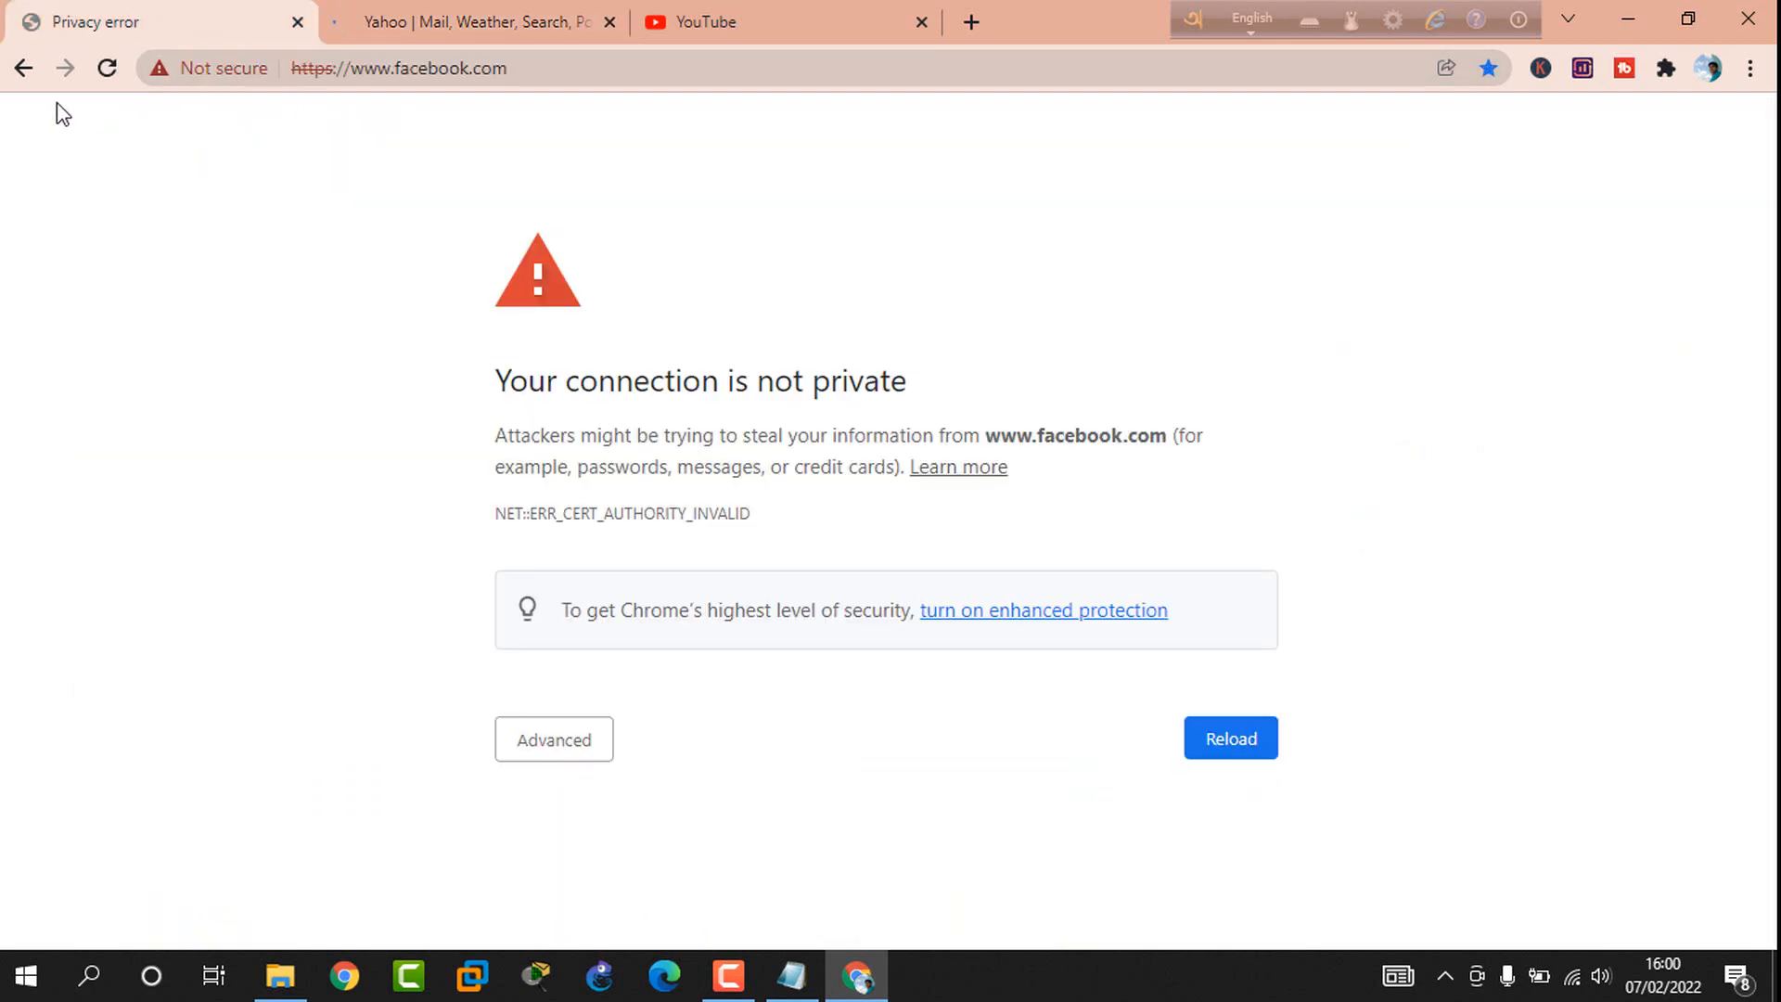
click(108, 69)
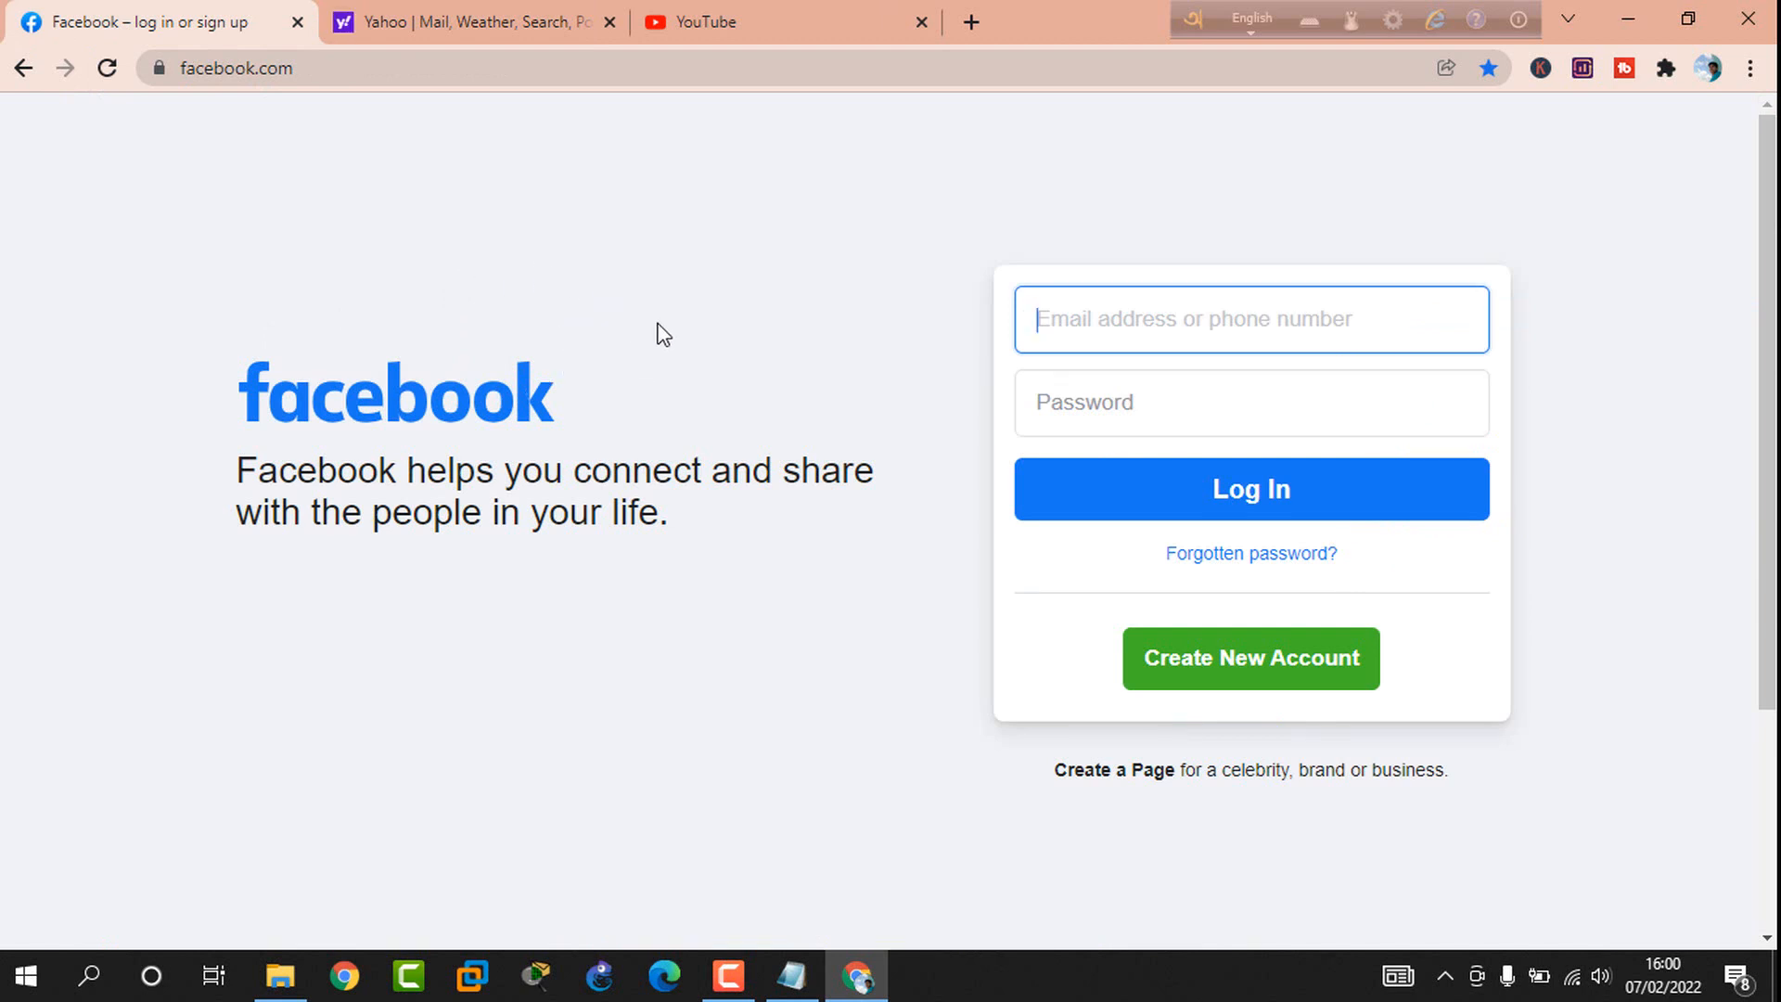
Step: Minimize Chrome and bring the hosts file back up in Notepad
click(1626, 17)
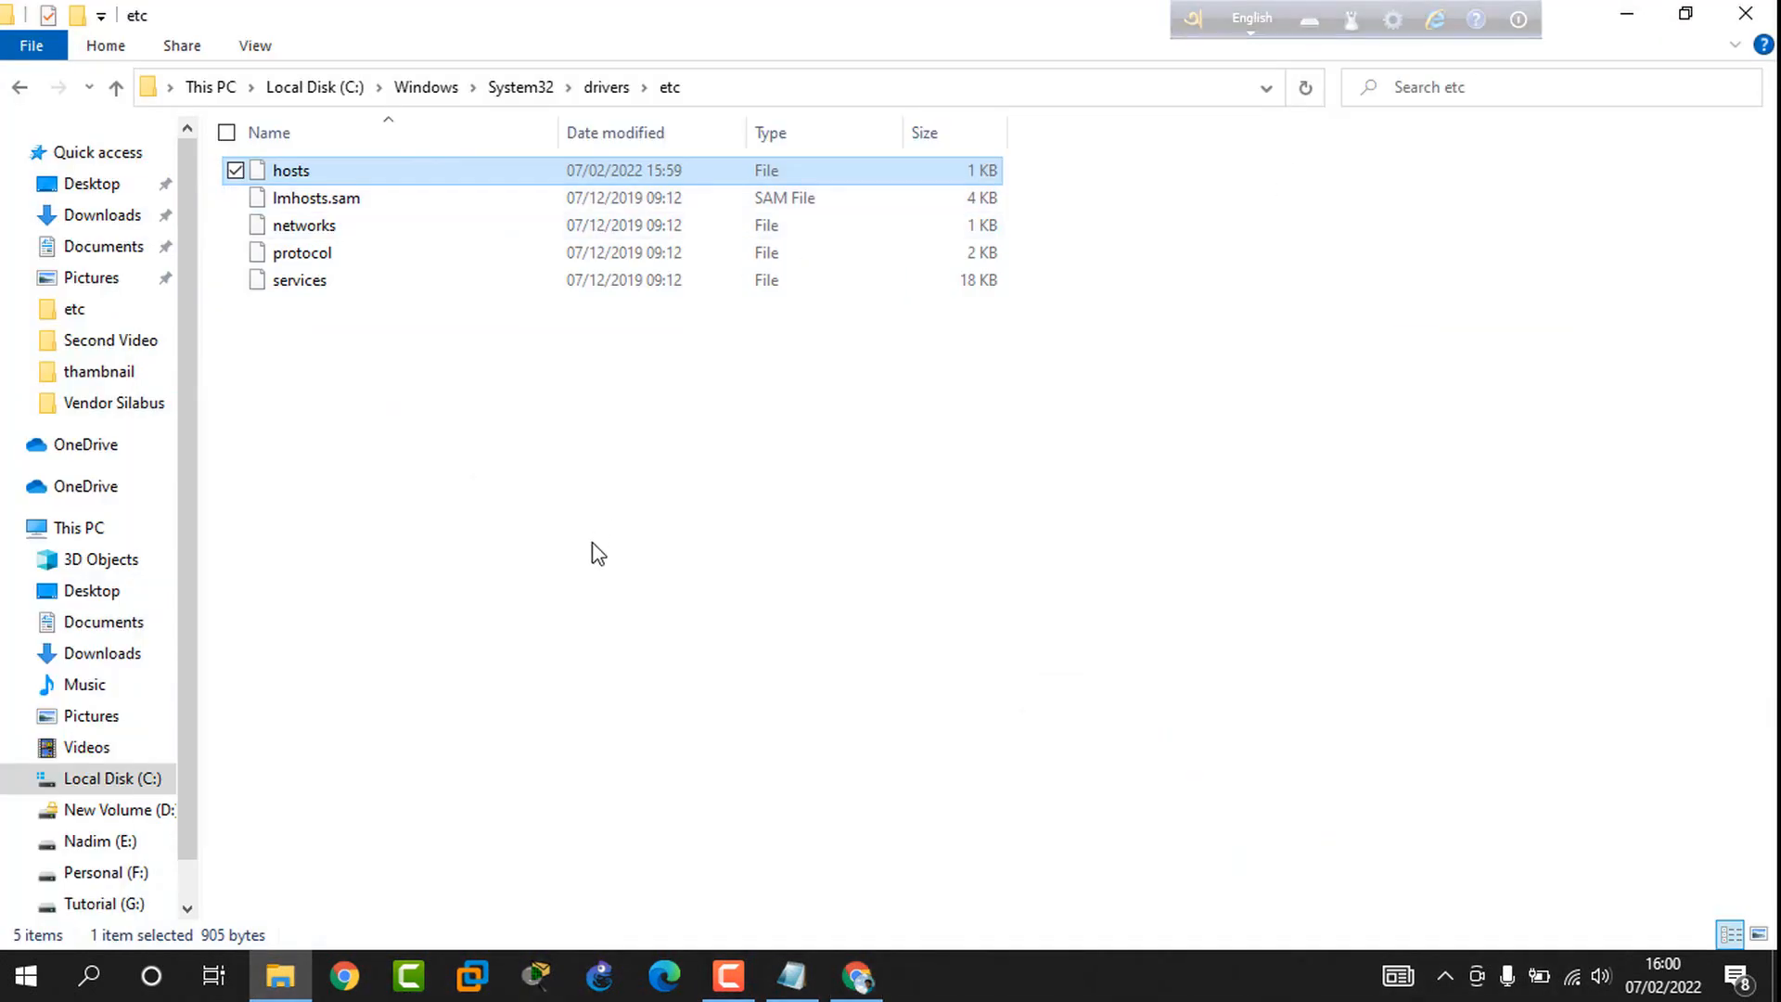
click(793, 980)
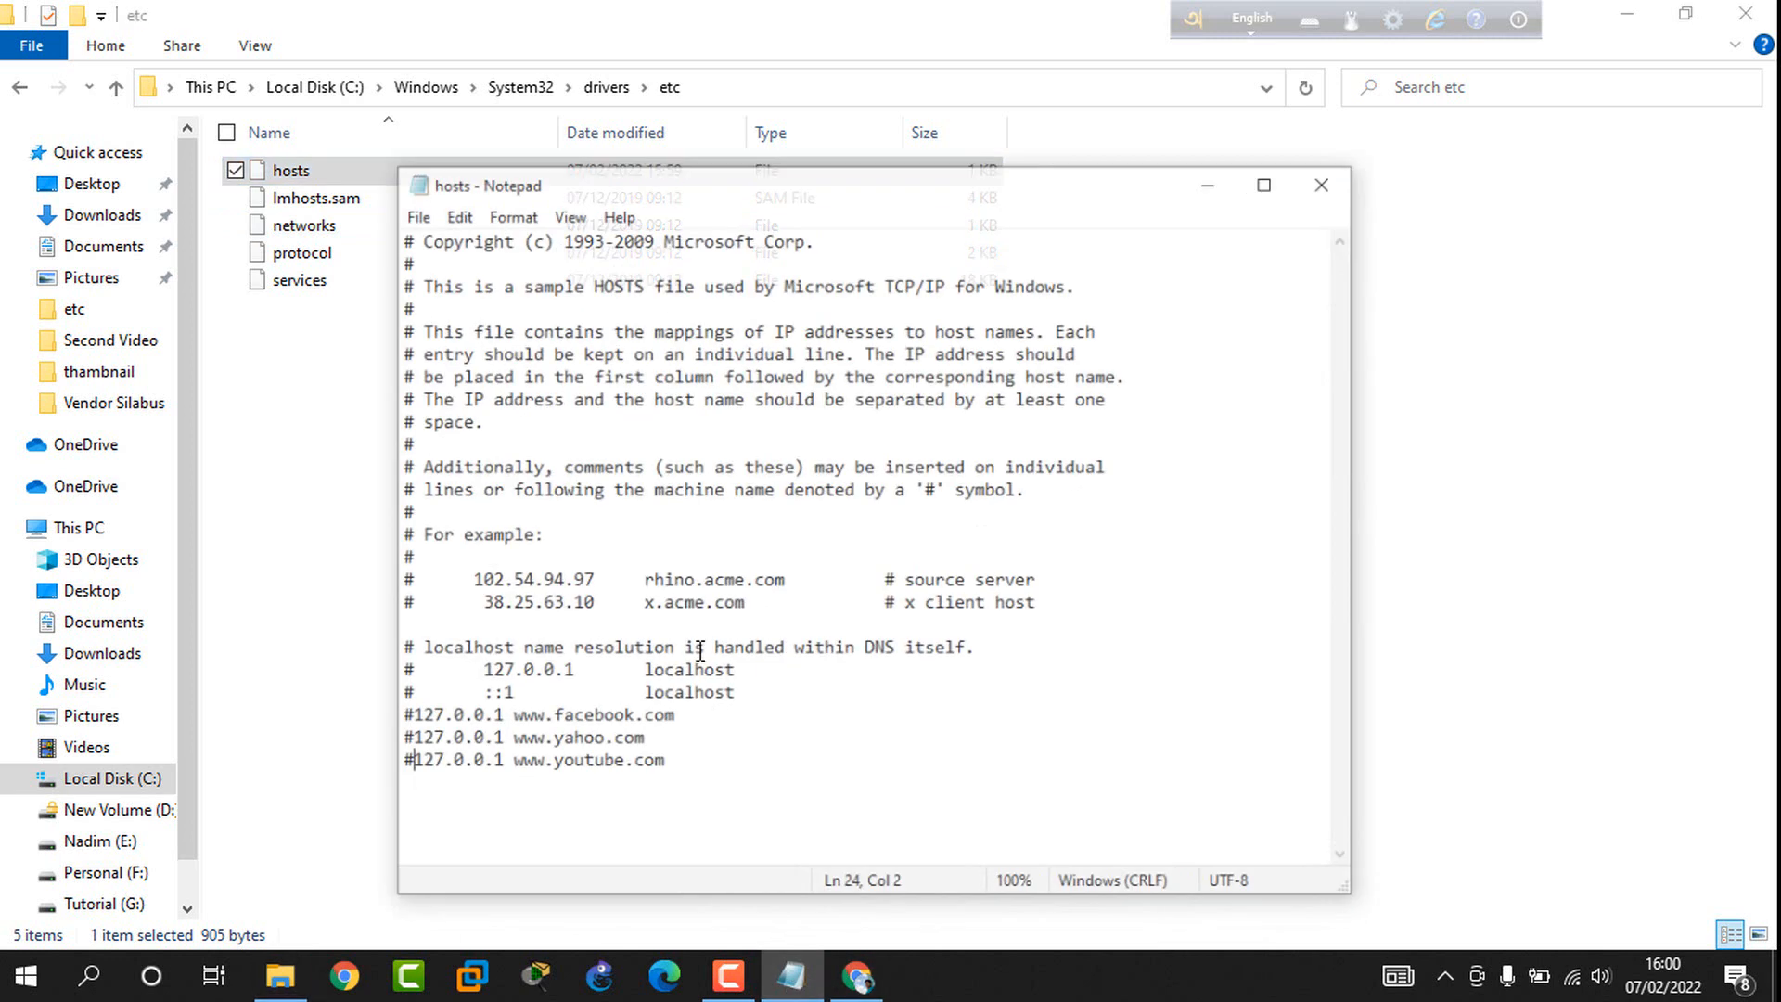